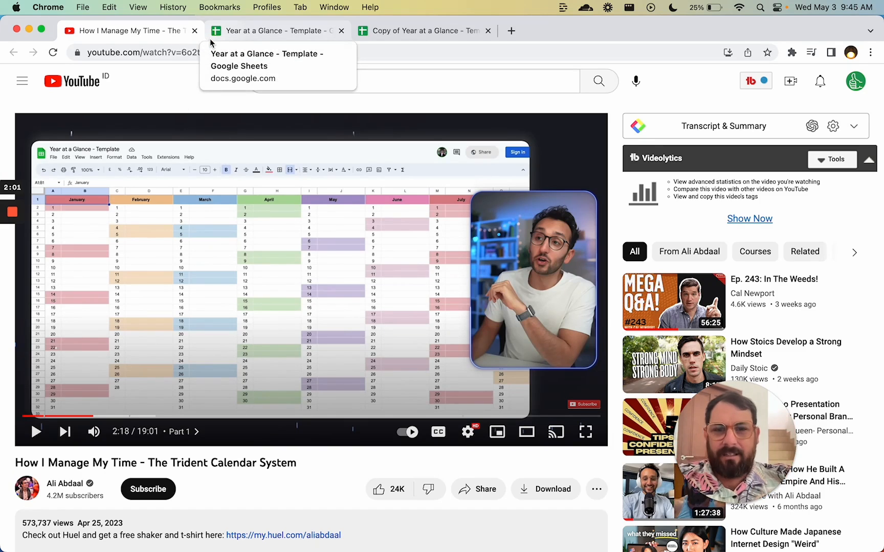
# - Open the Year at a Glance template spreadsheet and read through its Instructions sheet on making a copy
pyautogui.click(254, 35)
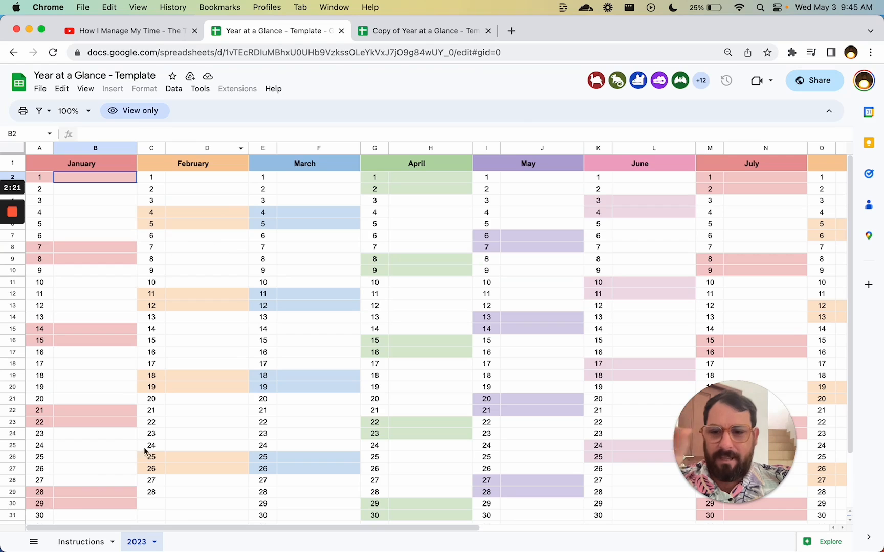
pyautogui.click(83, 542)
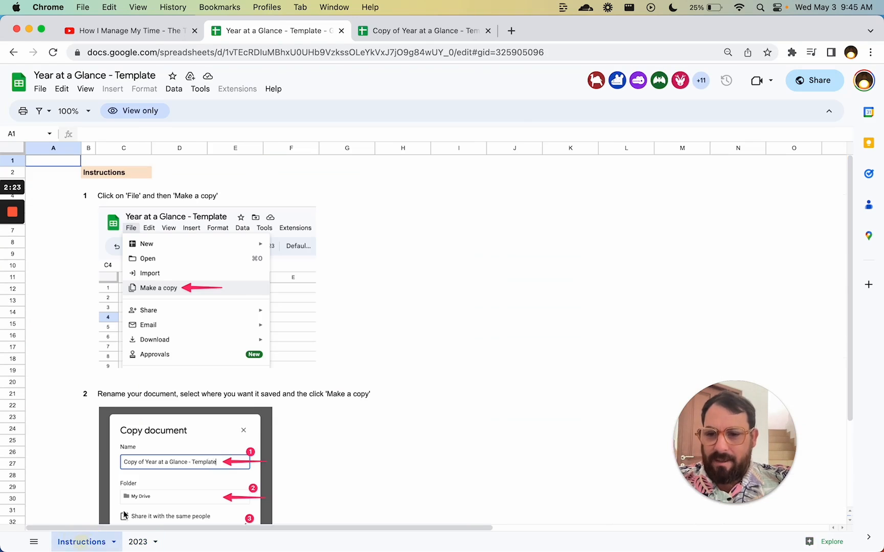
pyautogui.scroll(-1, 220, 282)
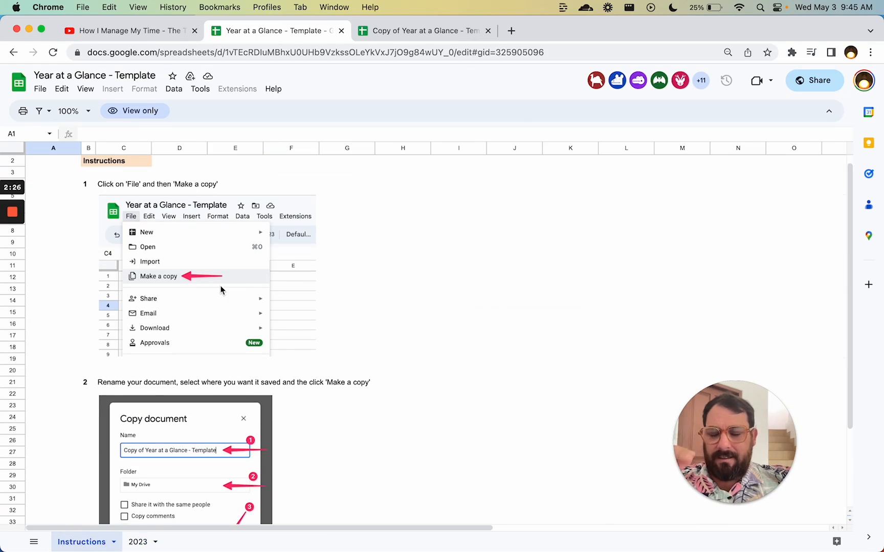
pyautogui.scroll(-2, 196, 276)
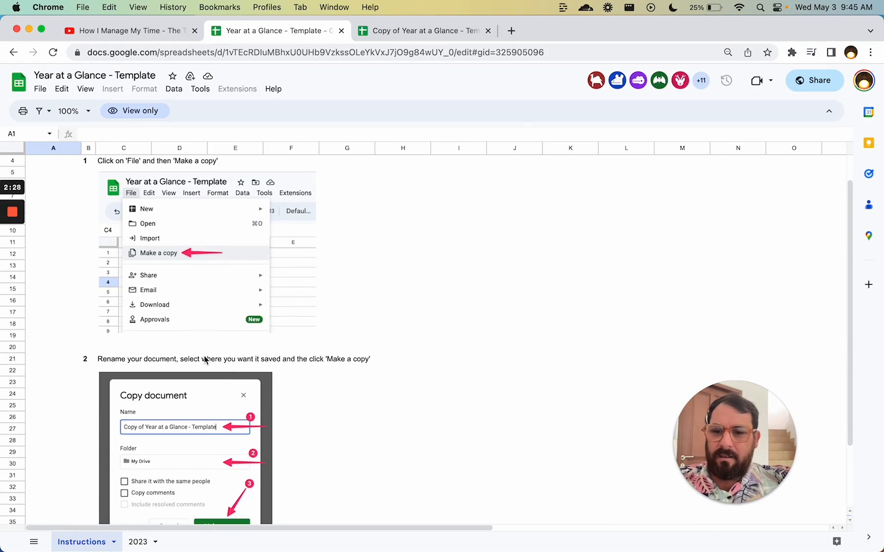
pyautogui.scroll(-8, 203, 361)
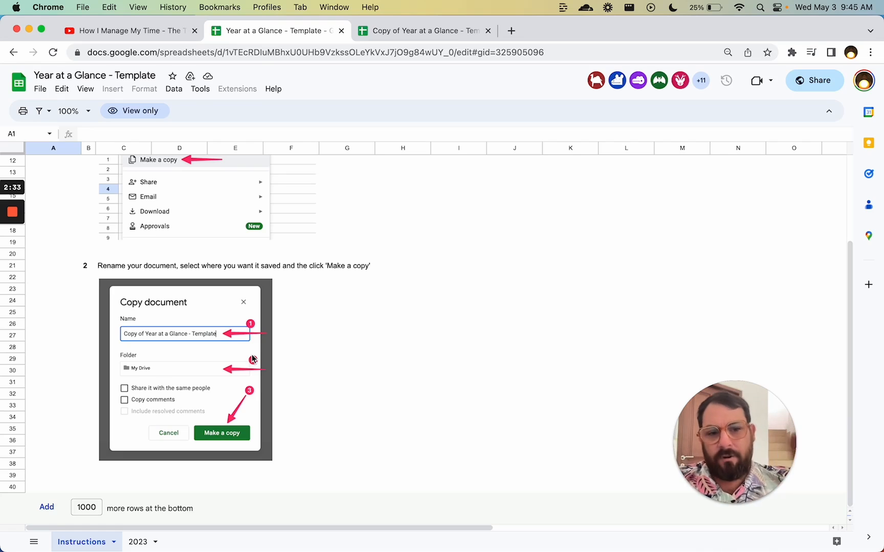
pyautogui.scroll(5, 252, 359)
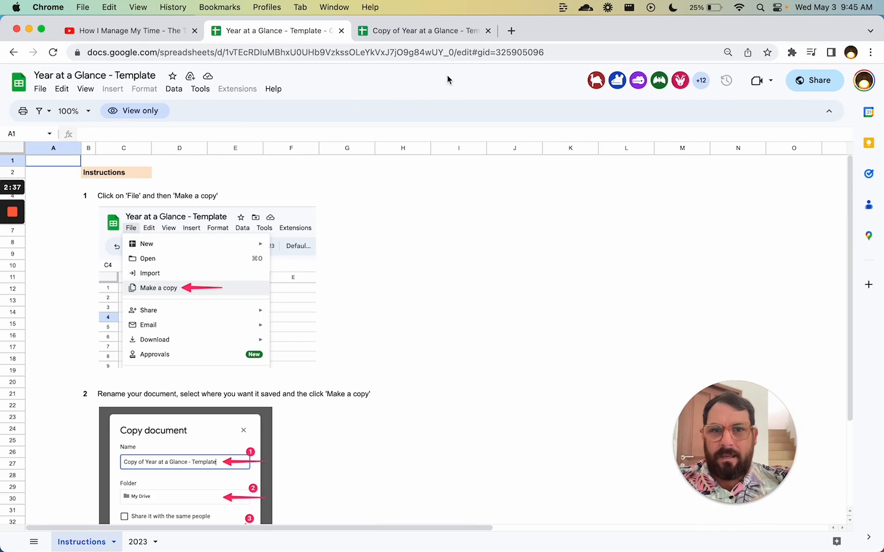
# - Replace the part of the template's URL after the document ID with "copy" and load the copy page
pyautogui.moveTo(456, 52); pyautogui.dragTo(552, 52)
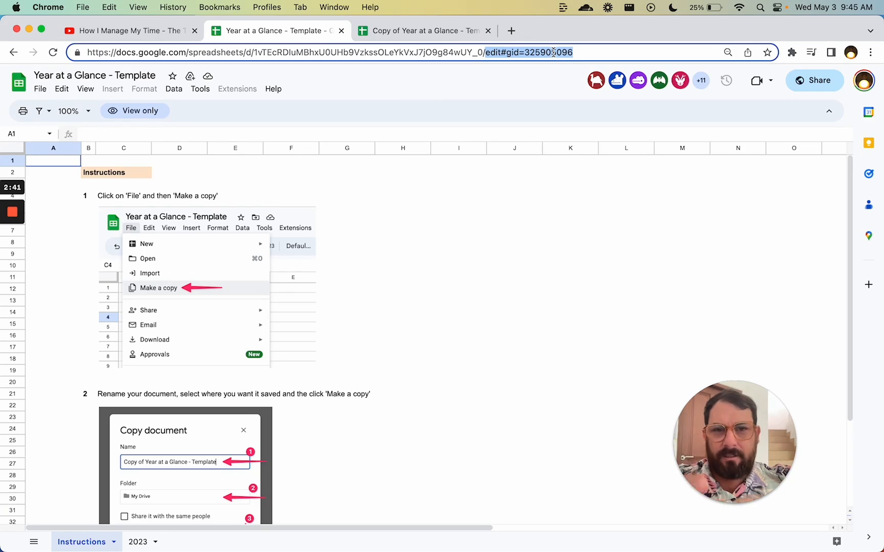
pyautogui.click(507, 278)
pyautogui.moveTo(461, 53); pyautogui.dragTo(588, 57)
pyautogui.press('BackSpace')
pyautogui.press('BackSpace')
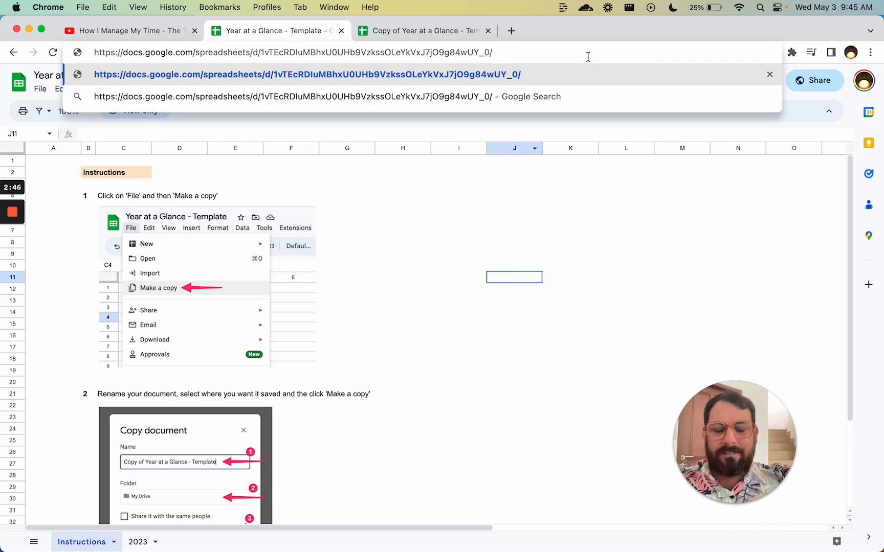
pyautogui.write('copy')
pyautogui.press('super+a')
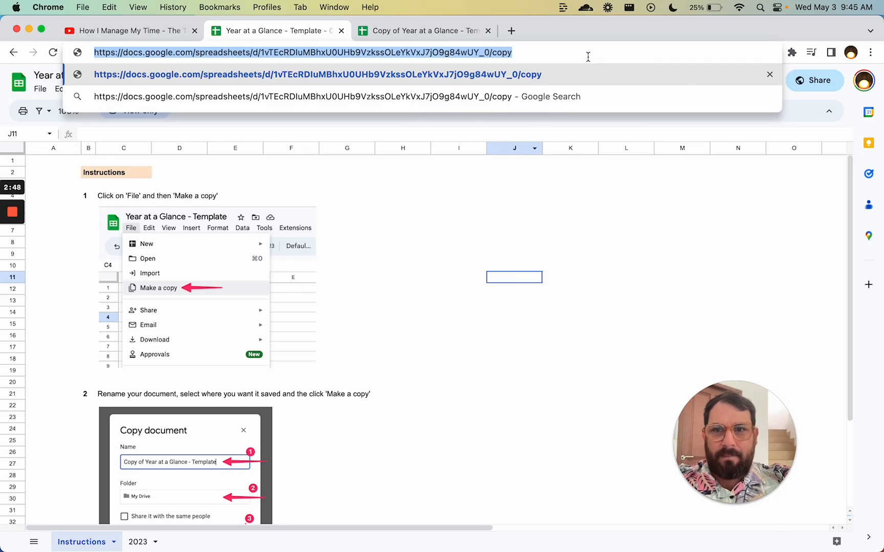
pyautogui.press('Return')
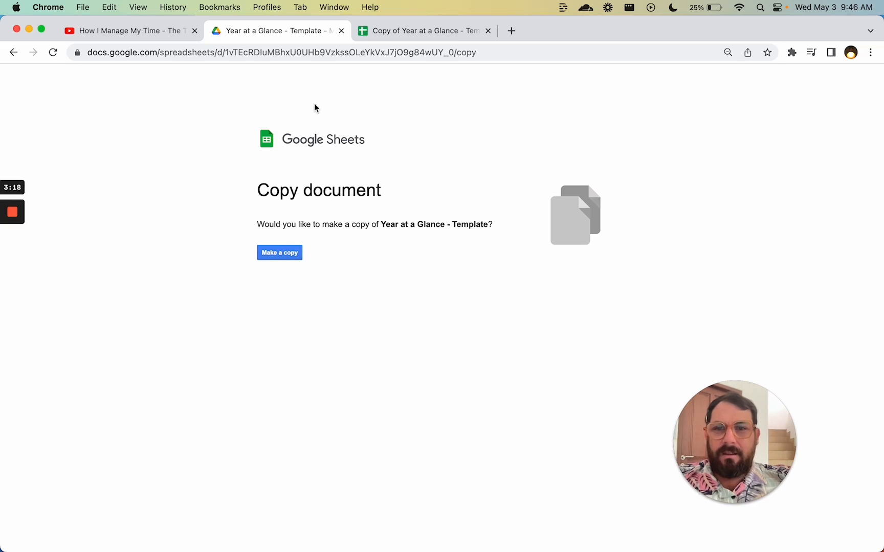
# - Change the URL ending from "copy" to "template/preview" and load the template preview page
pyautogui.doubleClick(465, 53)
pyautogui.write('template/preview')
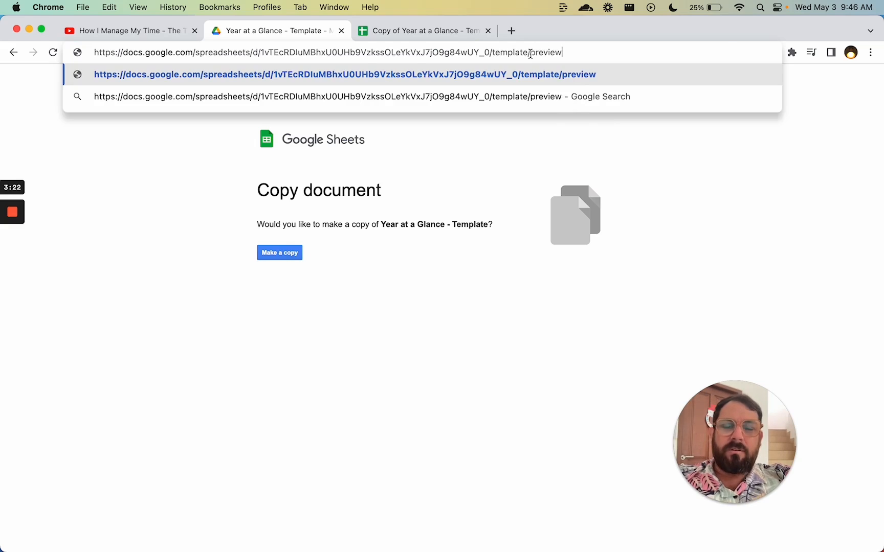
pyautogui.press('Return')
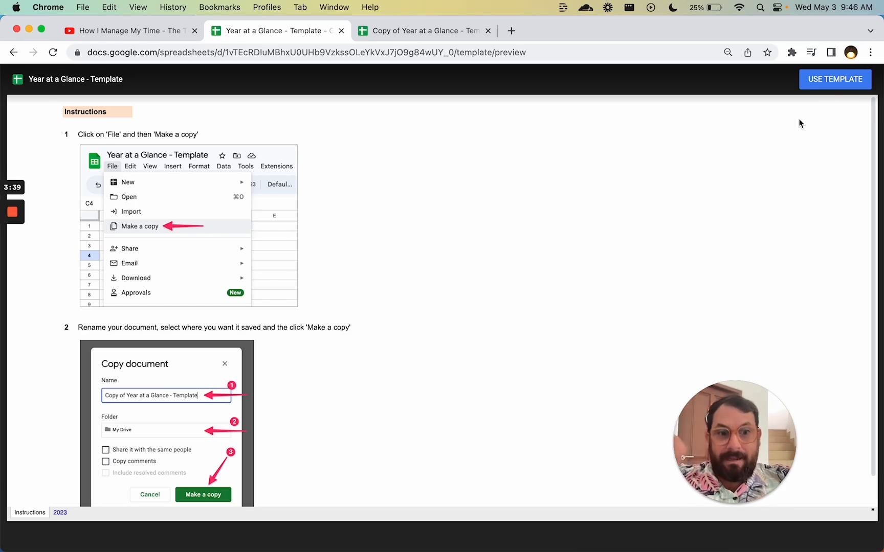
pyautogui.scroll(-1, 205, 215)
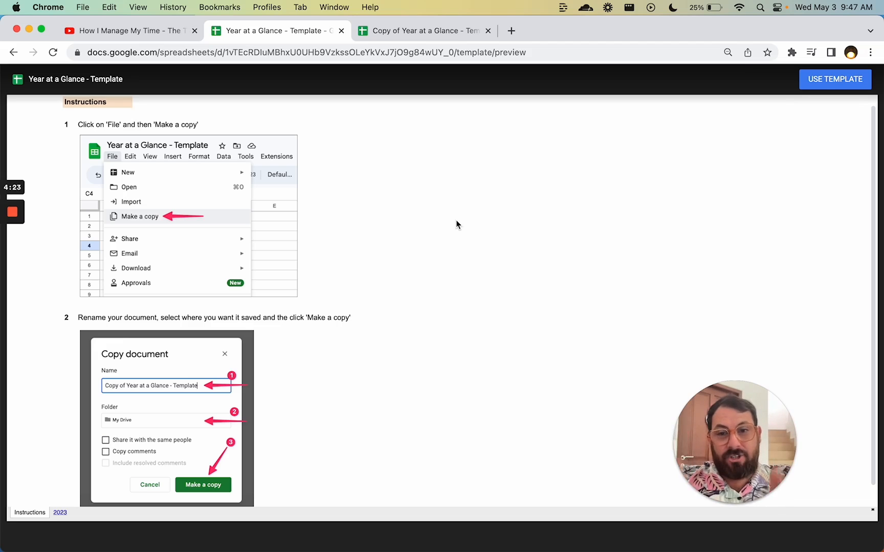
# - Go back to the original view-only template spreadsheet and highlight its full URL
pyautogui.click(14, 57)
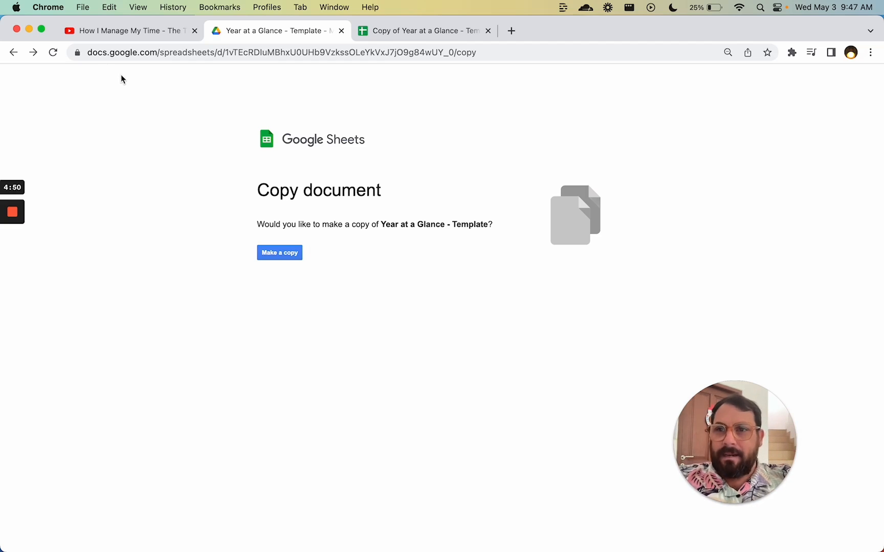
pyautogui.click(14, 56)
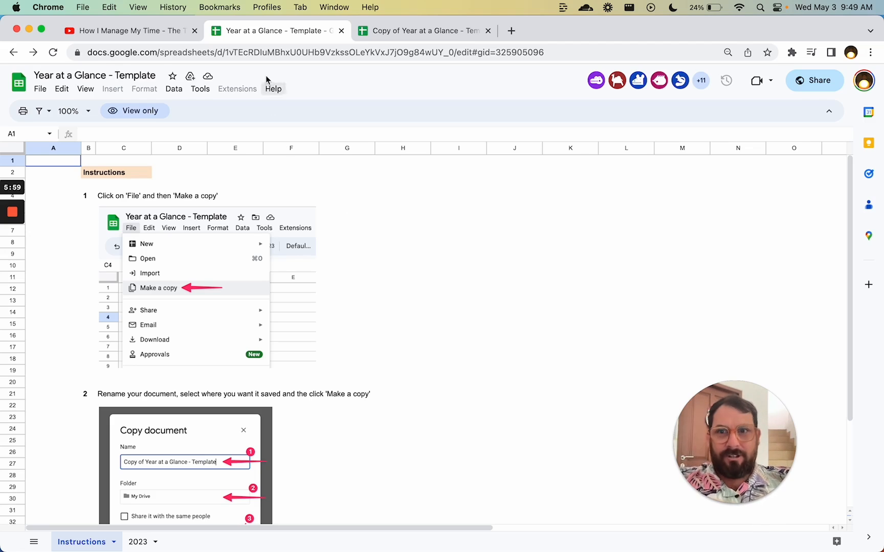
pyautogui.click(233, 53)
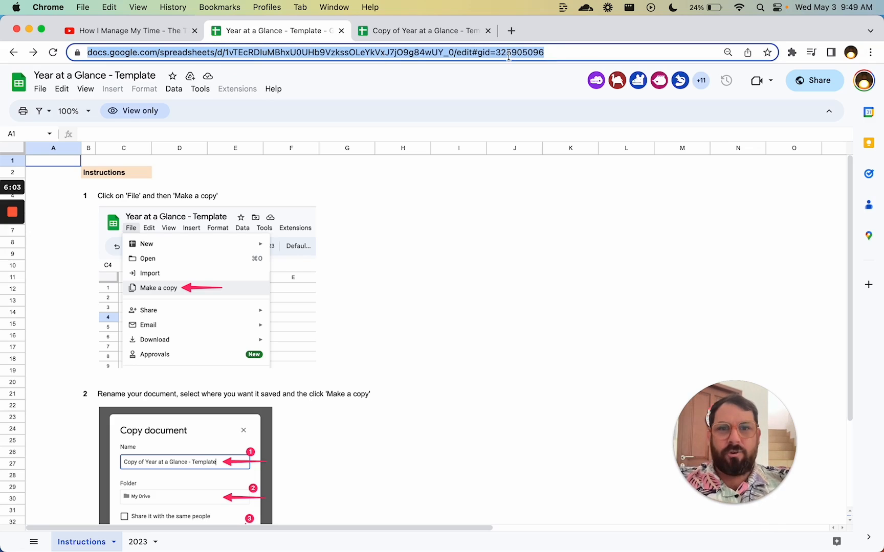
pyautogui.moveTo(583, 57); pyautogui.dragTo(82, 54)
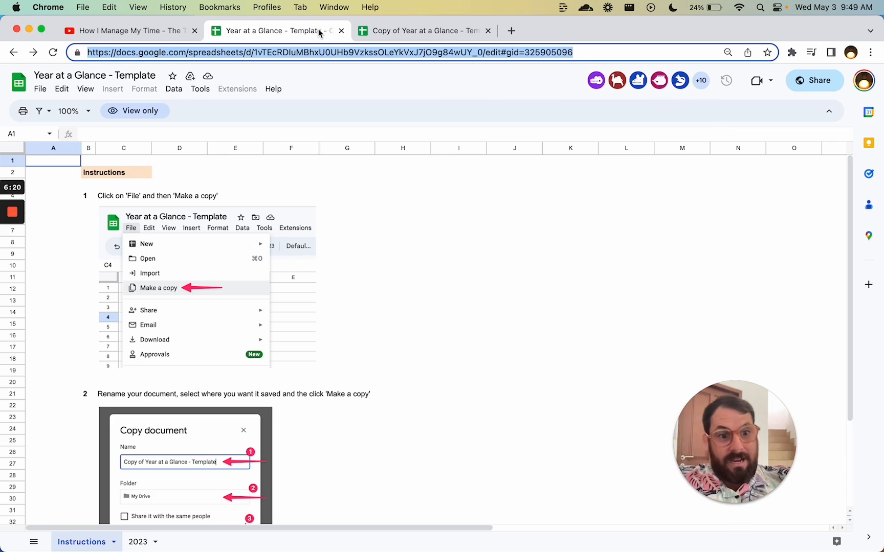
pyautogui.click(484, 51)
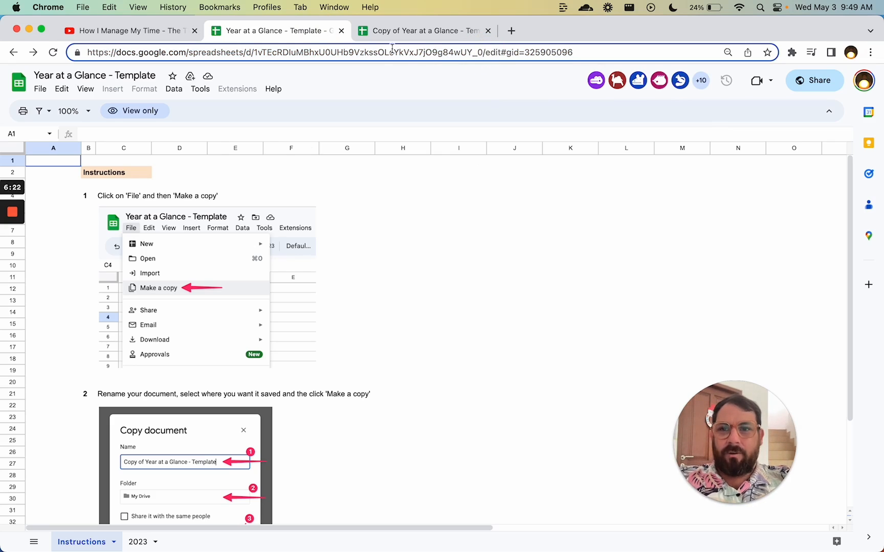
# - Switch to the Copy of Year at a Glance - Template spreadsheet and look over the 2023 sheet's calendar layout
pyautogui.click(381, 32)
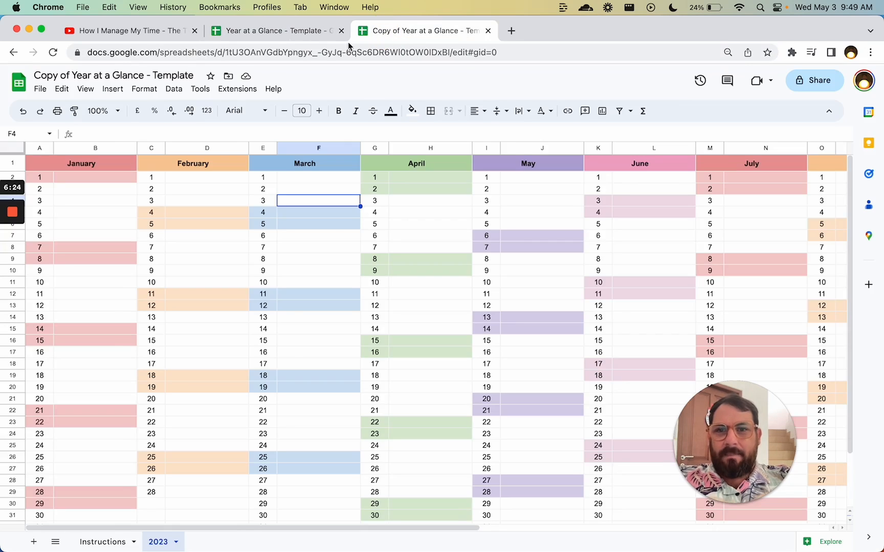
pyautogui.click(286, 32)
pyautogui.click(378, 32)
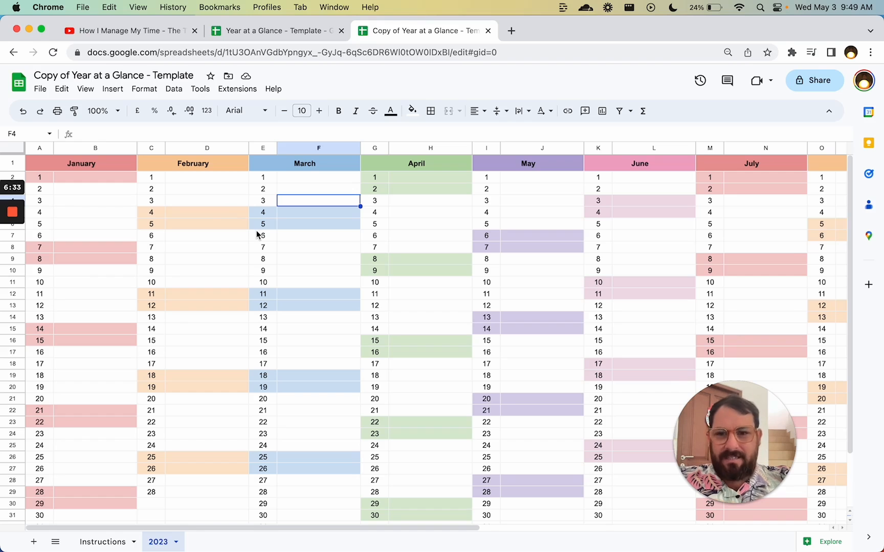
pyautogui.hscroll(2, 258, 235)
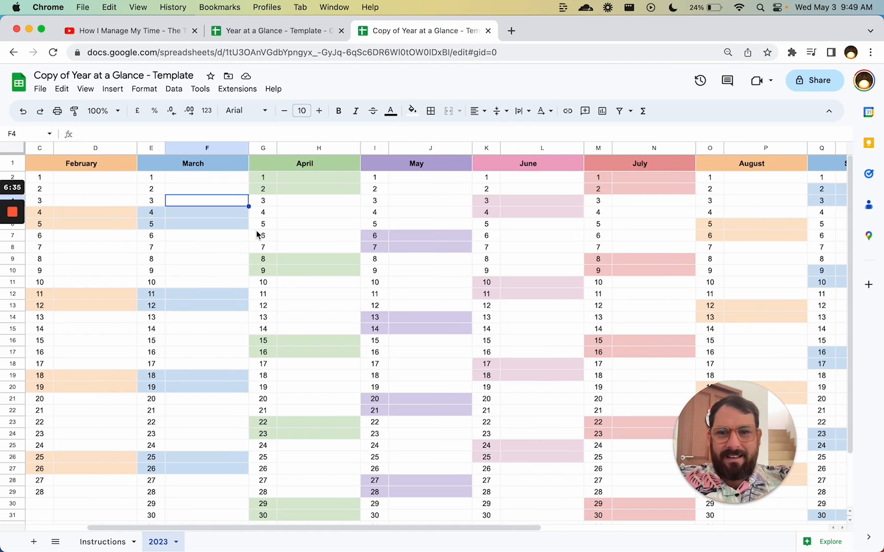
pyautogui.scroll(-3, 258, 235)
pyautogui.scroll(3, 259, 234)
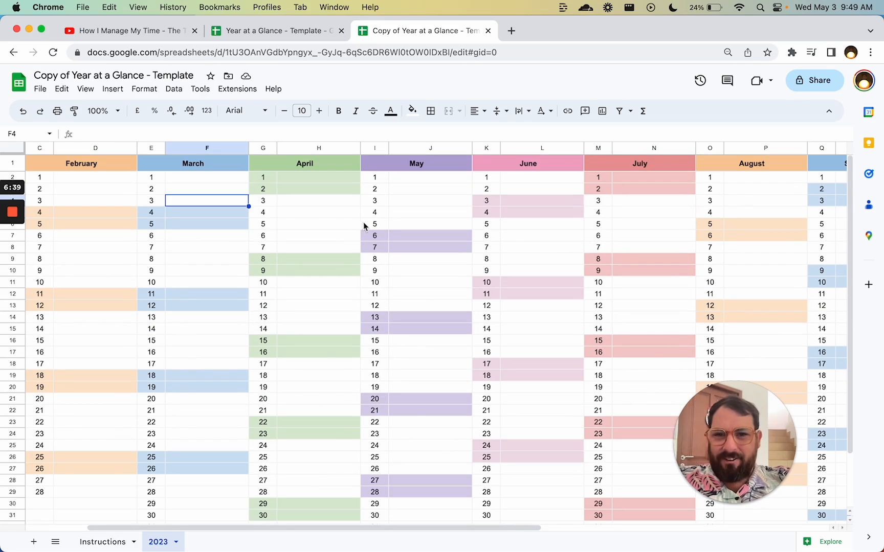
# - Examine the extent of the 2023 calendar, including the December columns and the empty cells beside and below them
pyautogui.click(299, 201)
pyautogui.click(225, 179)
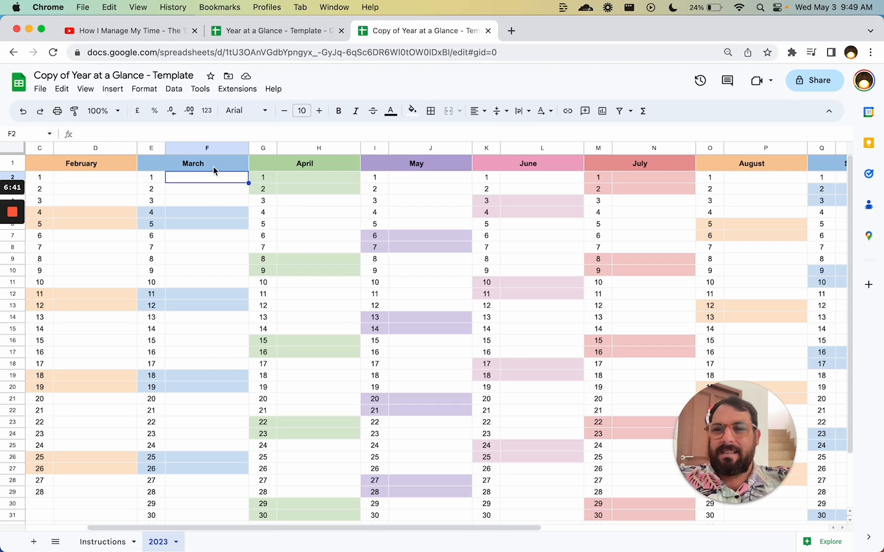
pyautogui.press('super+a')
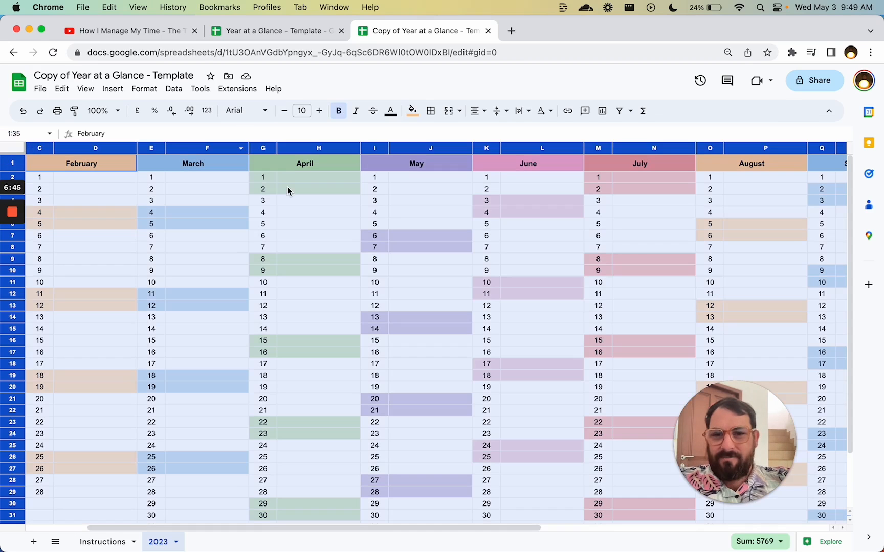
pyautogui.click(309, 170)
pyautogui.hscroll(10, 314, 171)
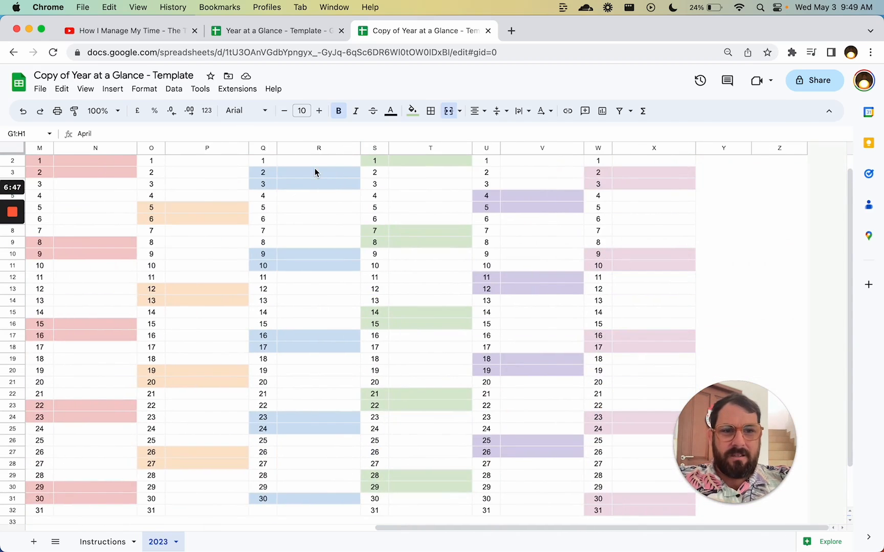
pyautogui.click(747, 200)
pyautogui.moveTo(747, 164); pyautogui.dragTo(795, 296)
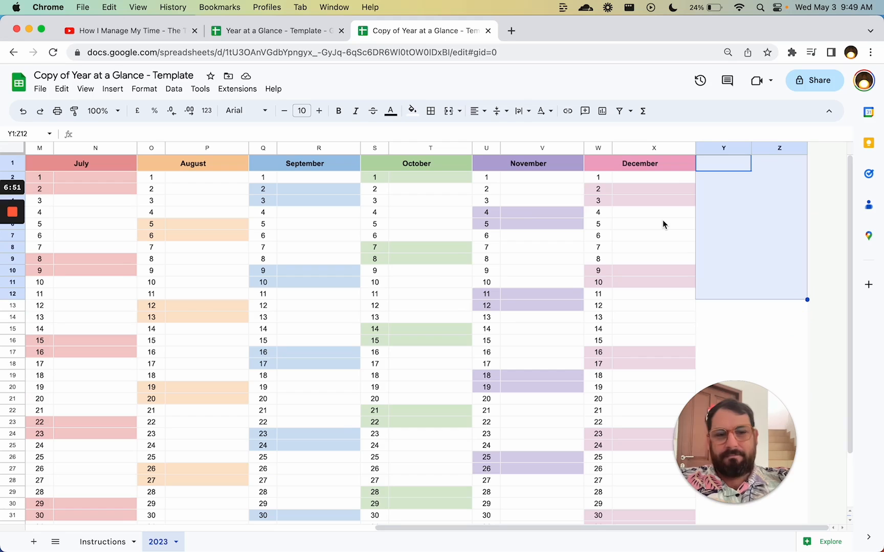
pyautogui.scroll(-3, 663, 224)
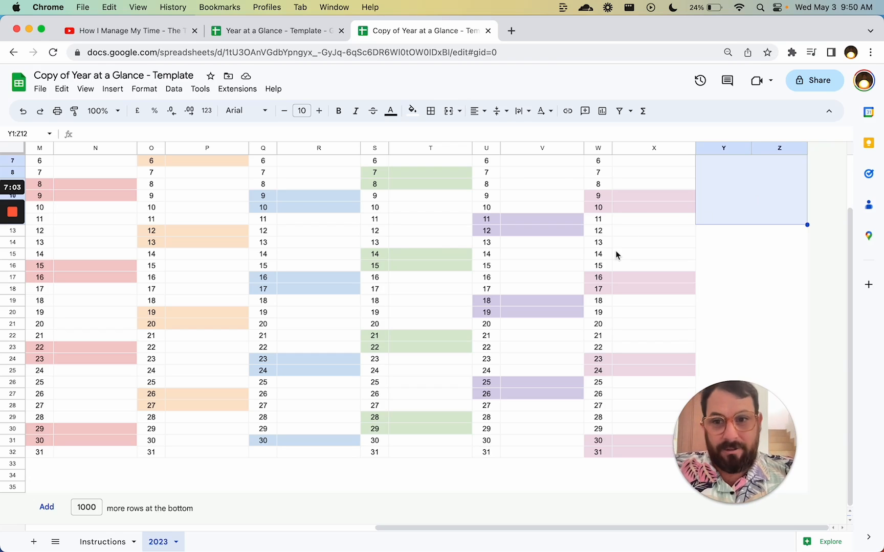
pyautogui.click(756, 185)
pyautogui.scroll(3, 563, 192)
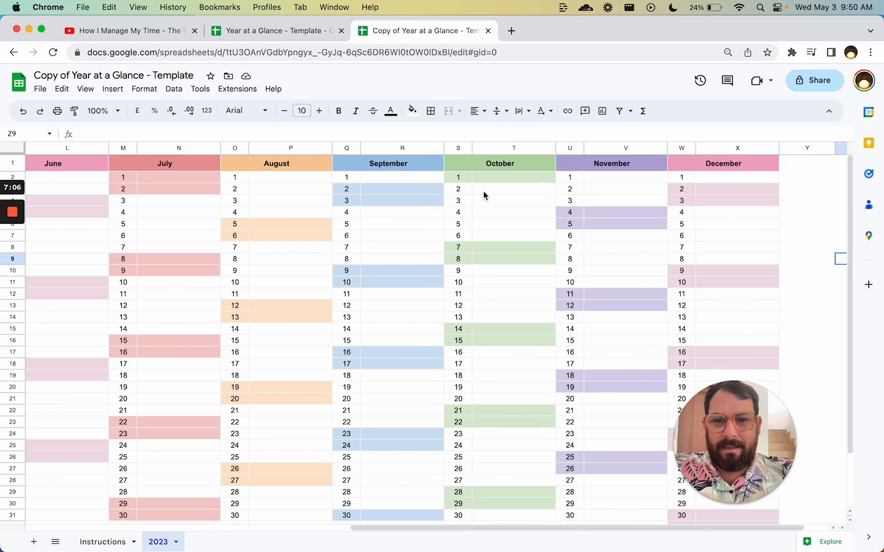
# - Return to the start of the 2023 sheet and examine the header and shaded date cells of January and February
pyautogui.click(433, 174)
pyautogui.press('Left')
pyautogui.press('Left')
pyautogui.press('Left')
pyautogui.press('Left')
pyautogui.press('Left')
pyautogui.press('Left')
pyautogui.press('Left')
pyautogui.press('Left')
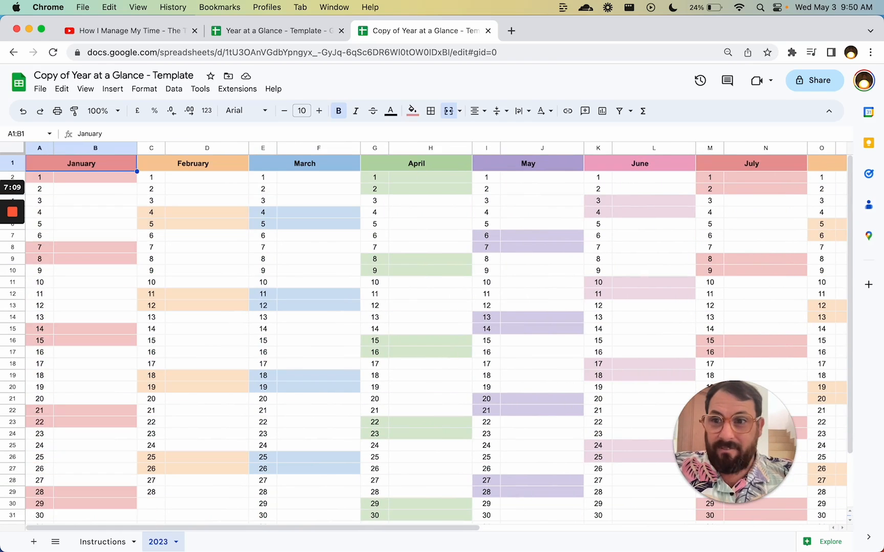
pyautogui.click(123, 179)
pyautogui.click(100, 251)
pyautogui.click(181, 164)
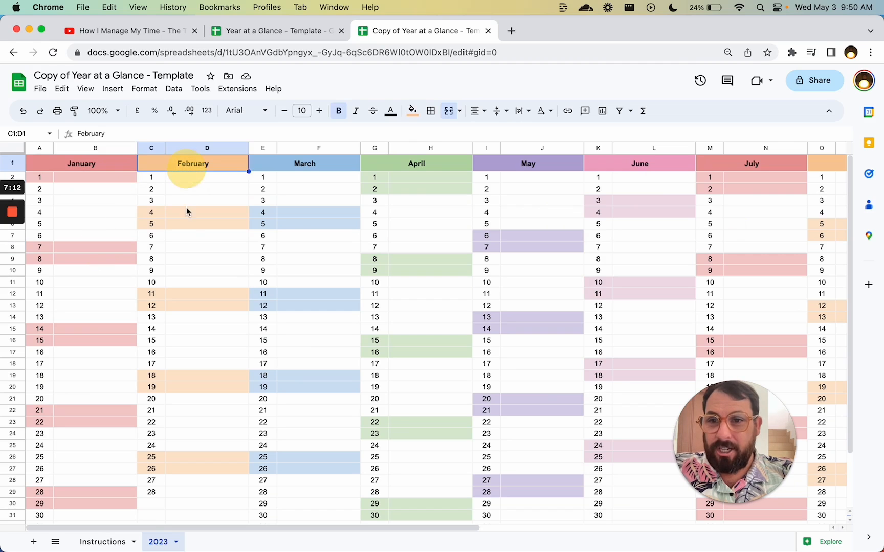
pyautogui.click(184, 211)
# - Try a paler red fill on the January header cell and undo it
pyautogui.click(28, 162)
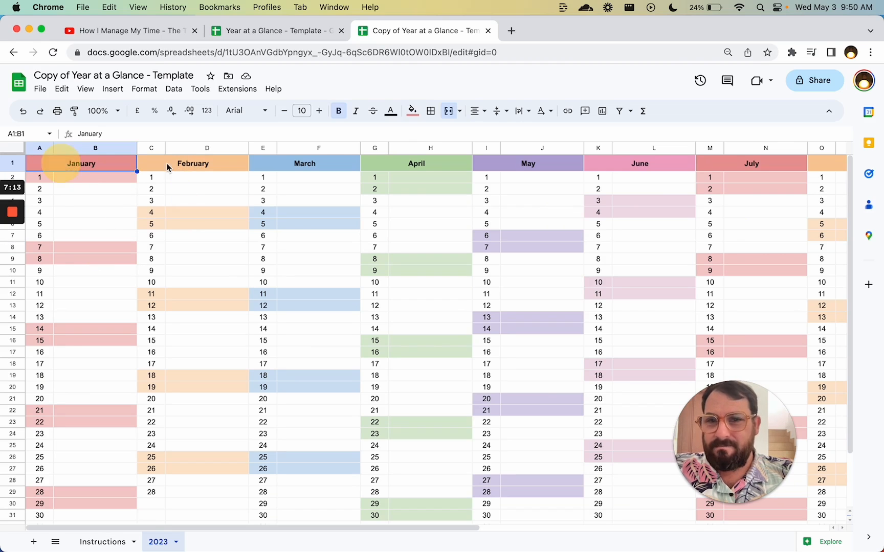
pyautogui.click(413, 111)
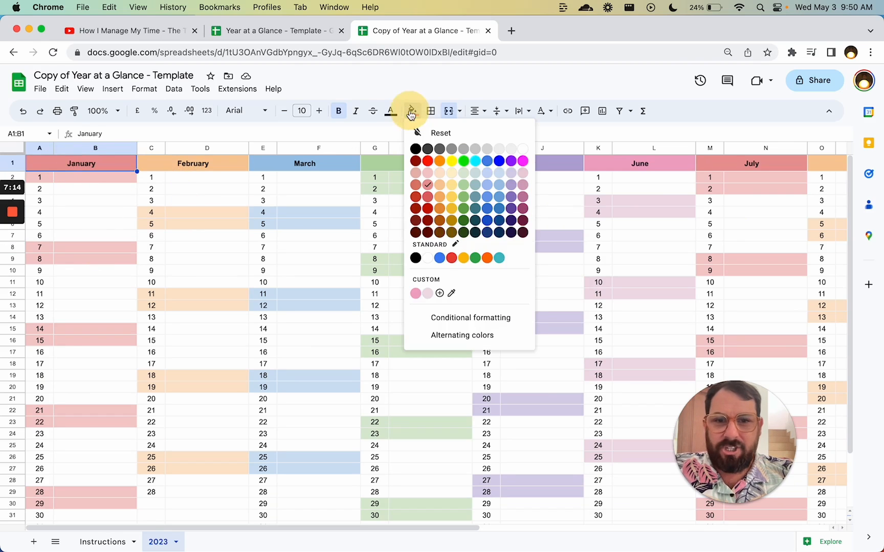
pyautogui.click(429, 173)
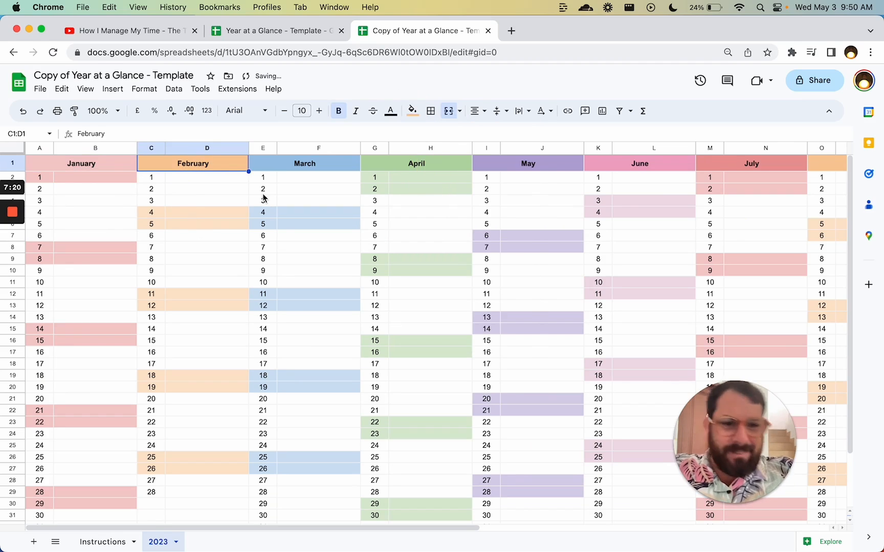
pyautogui.press('super+z')
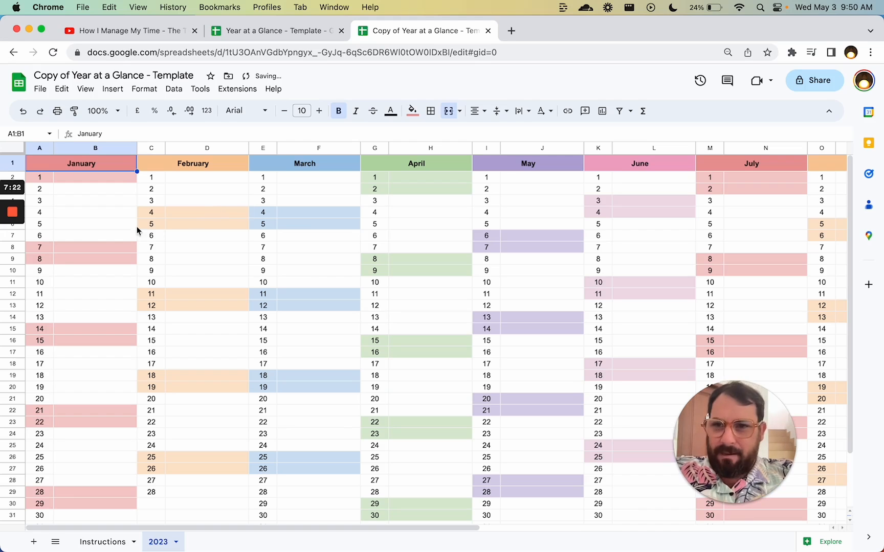
# - Set the font of the entire 2023 sheet to Karla
pyautogui.click(8, 149)
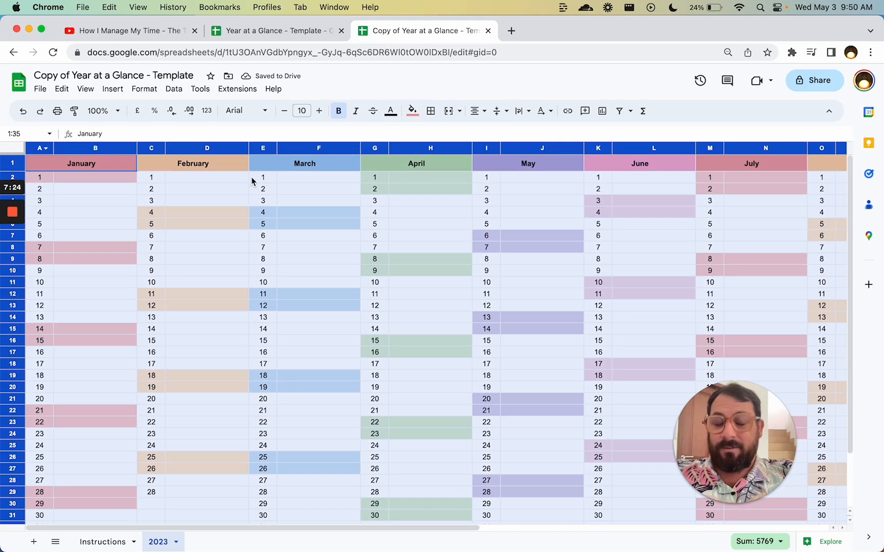
pyautogui.click(248, 114)
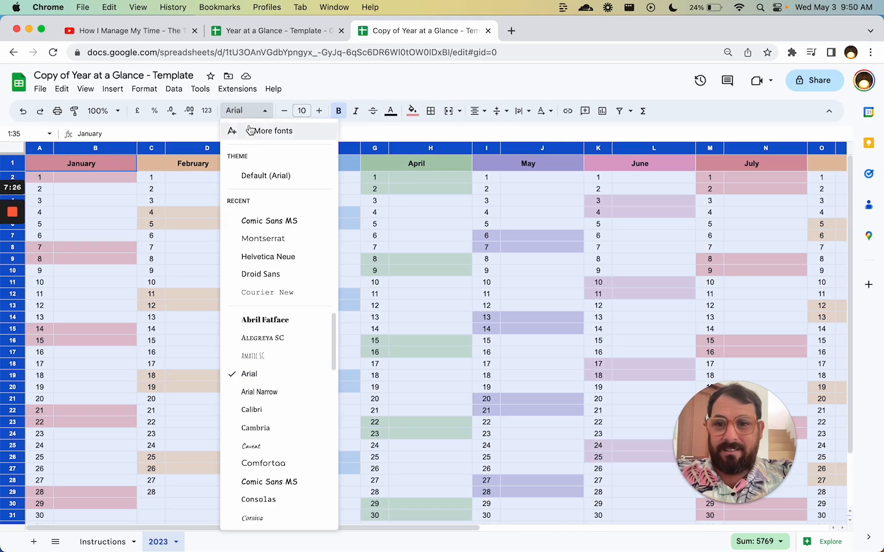
pyautogui.scroll(-2, 271, 391)
pyautogui.scroll(-5, 271, 392)
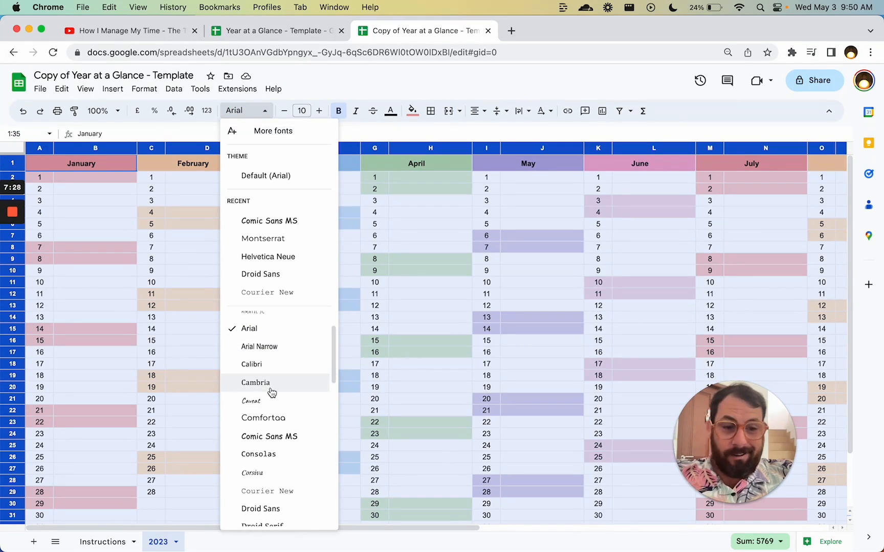
pyautogui.scroll(-2, 272, 392)
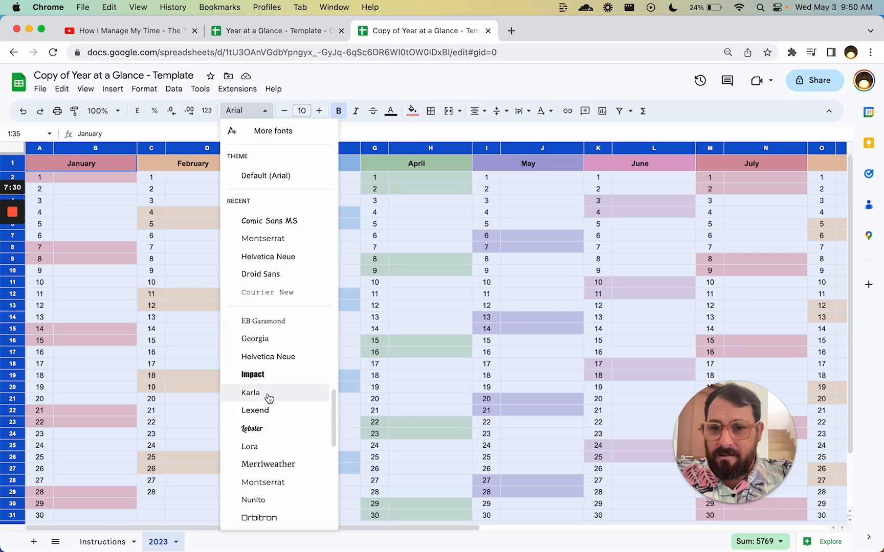
pyautogui.click(271, 393)
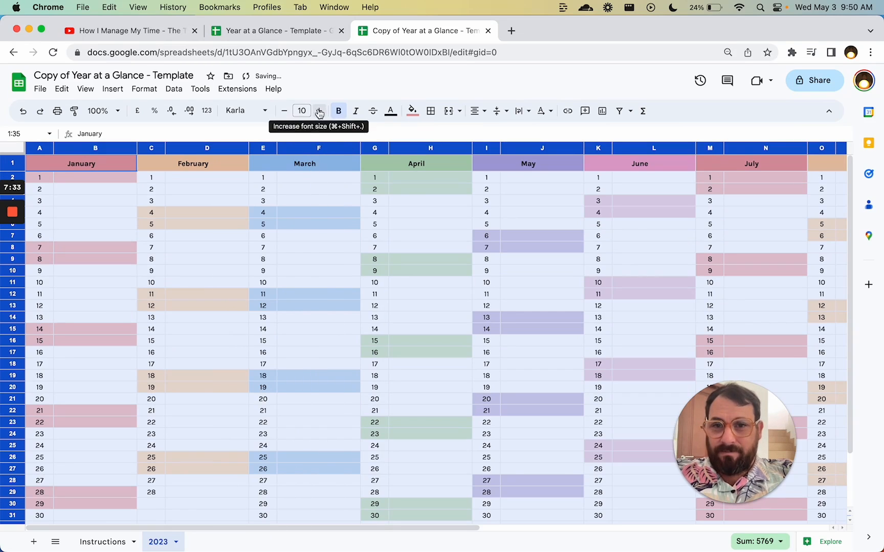
# - Set the font size of the entire 2023 sheet to 11
pyautogui.click(318, 111)
pyautogui.click(318, 111)
pyautogui.click(285, 111)
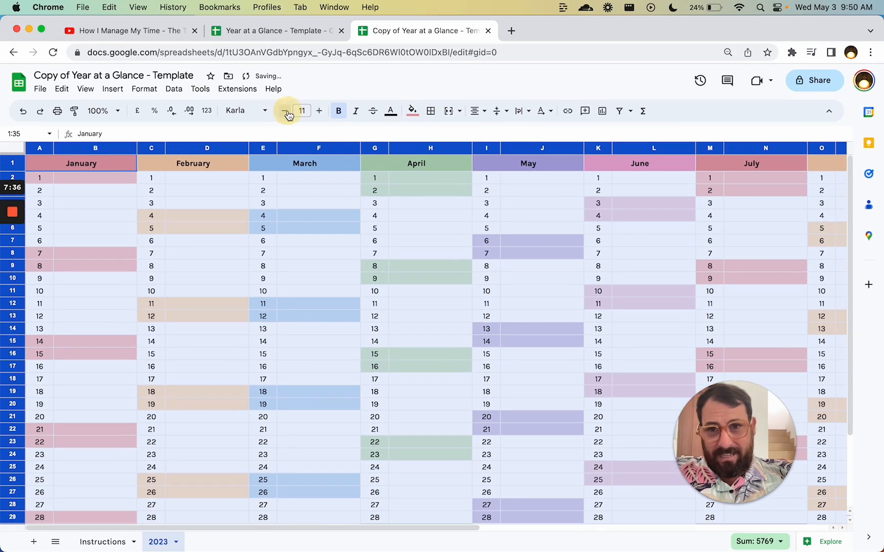
pyautogui.click(308, 199)
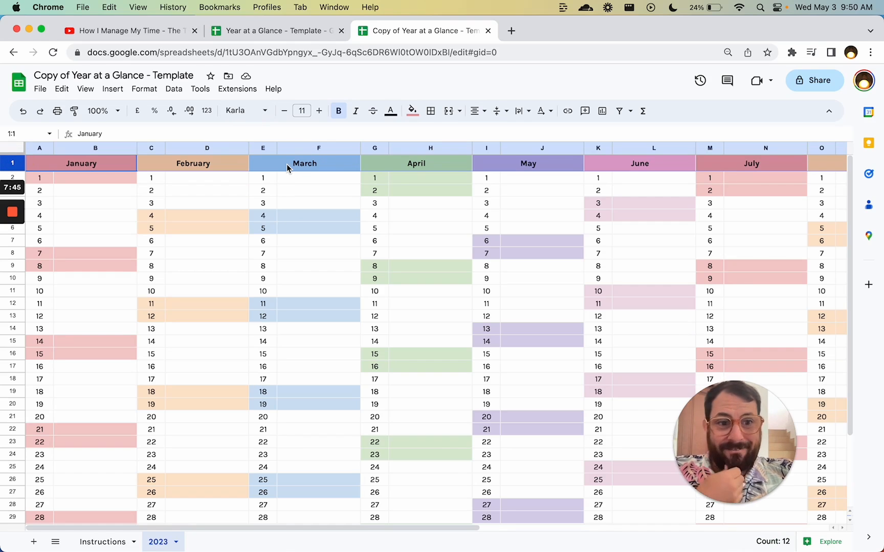
# - Set the month header row in Comic Sans MS and remove its bold formatting
pyautogui.click(239, 110)
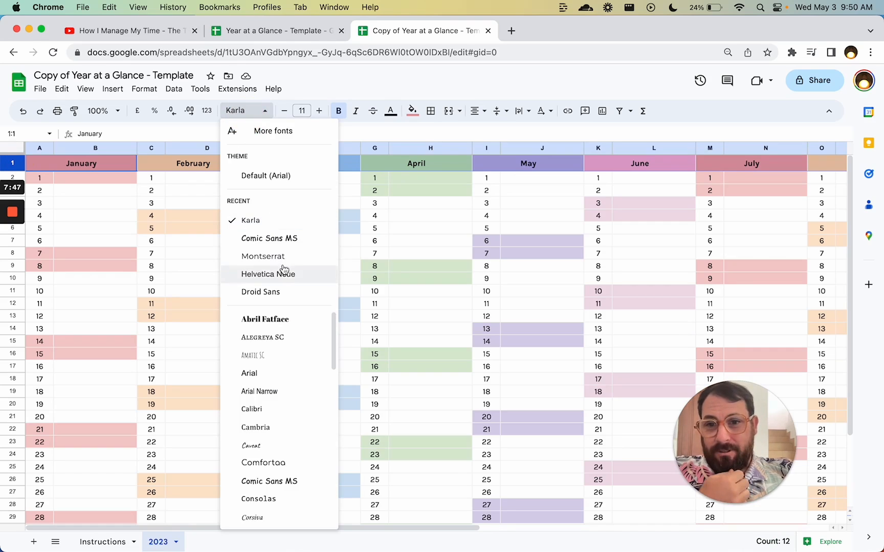
pyautogui.click(285, 237)
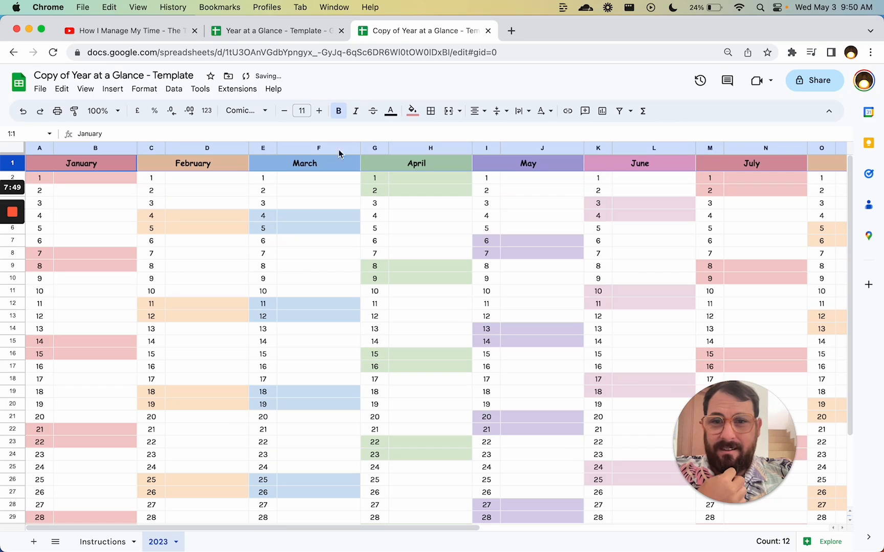
pyautogui.click(339, 111)
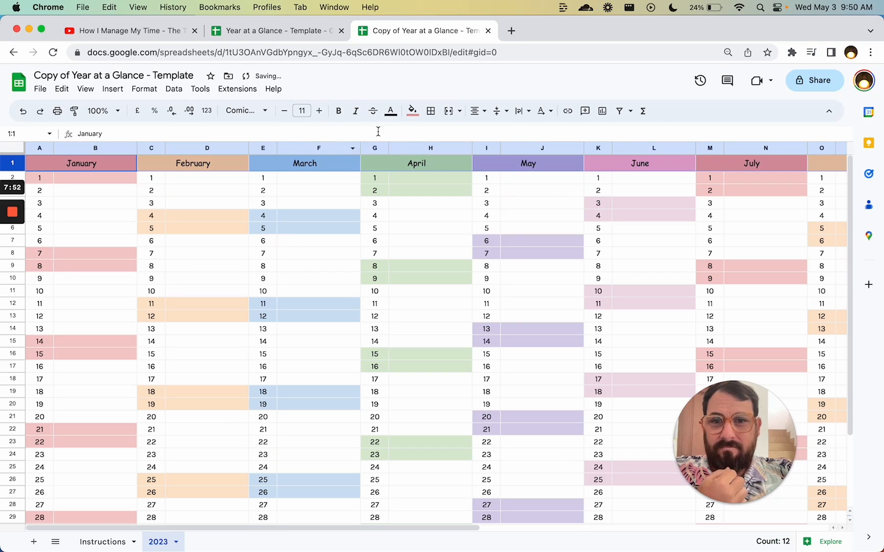
# - Change the text colour of the month names in the header row to dark grey
pyautogui.click(390, 111)
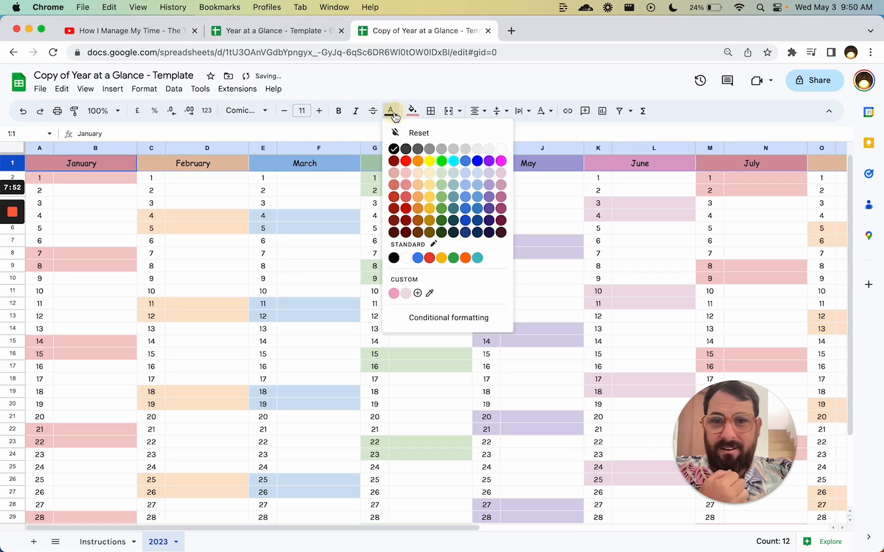
pyautogui.click(417, 149)
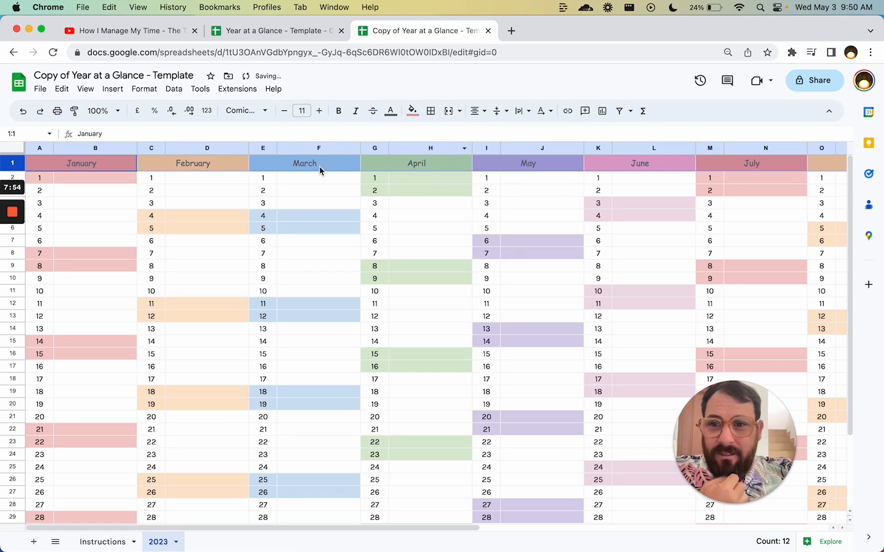
pyautogui.click(235, 164)
pyautogui.click(123, 168)
pyautogui.click(178, 167)
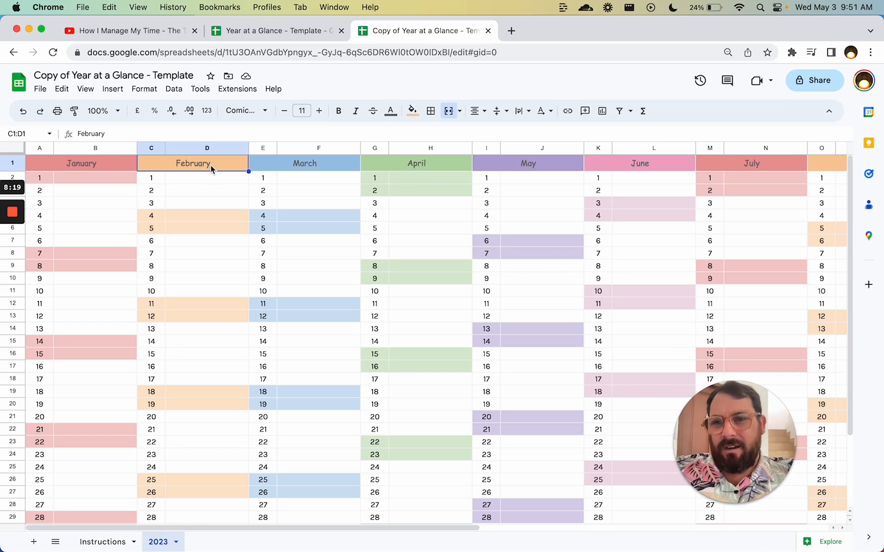
# - Set the font size of all cells in the 2023 sheet to 12
pyautogui.click(75, 163)
pyautogui.press('super+a')
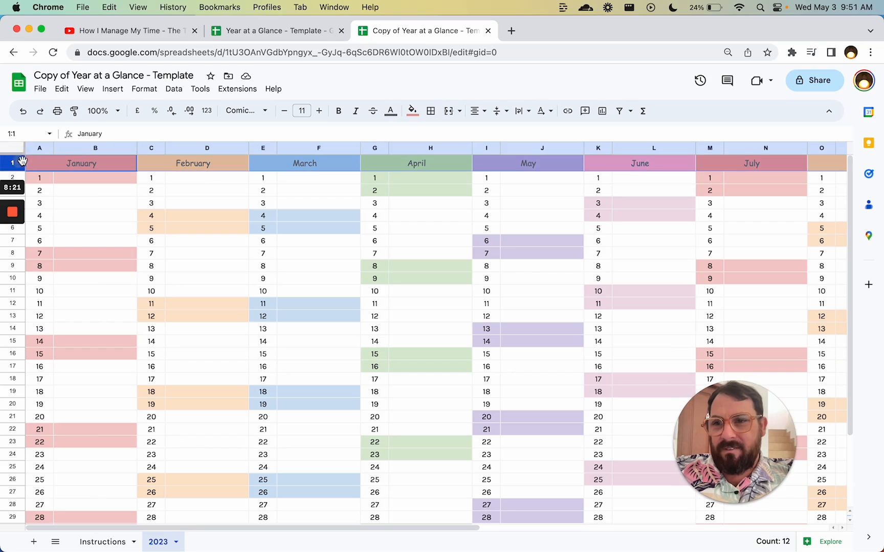
pyautogui.press('super+a')
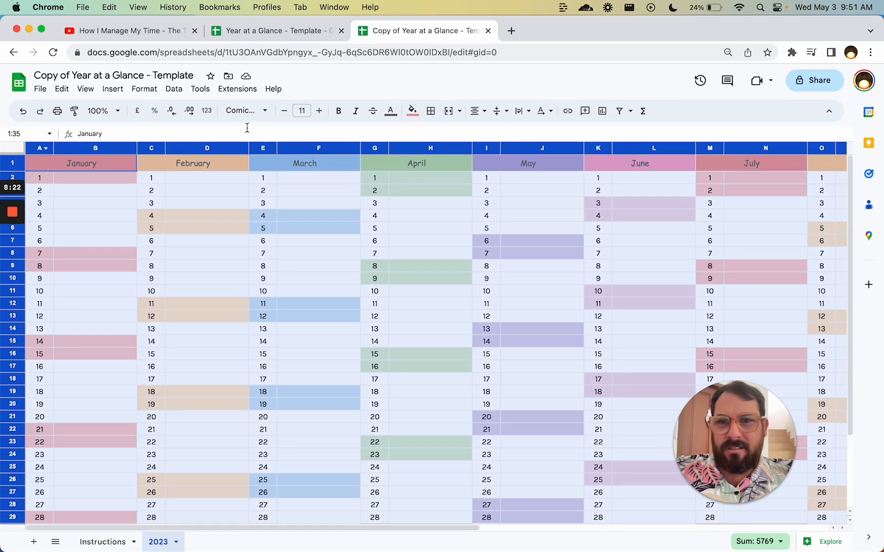
pyautogui.click(302, 110)
pyautogui.click(302, 234)
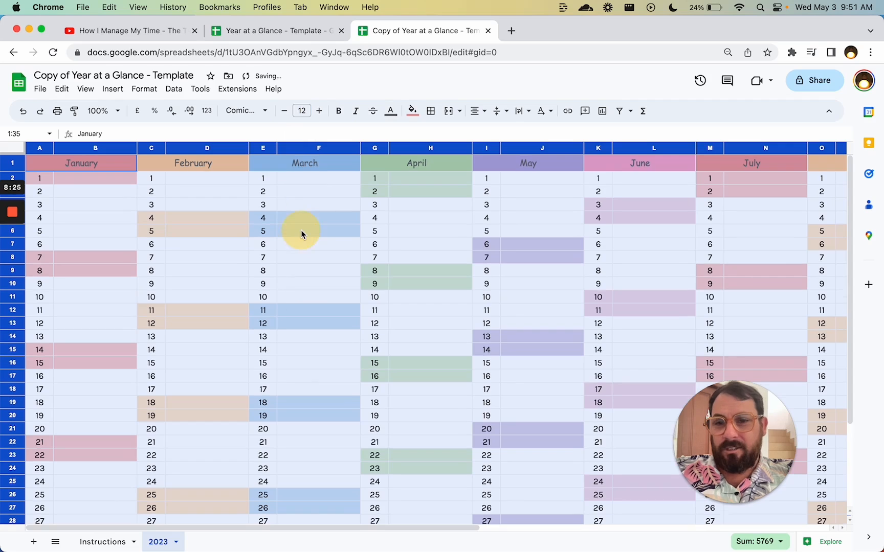
# - Reduce the font size of the month header row to 10
pyautogui.click(14, 159)
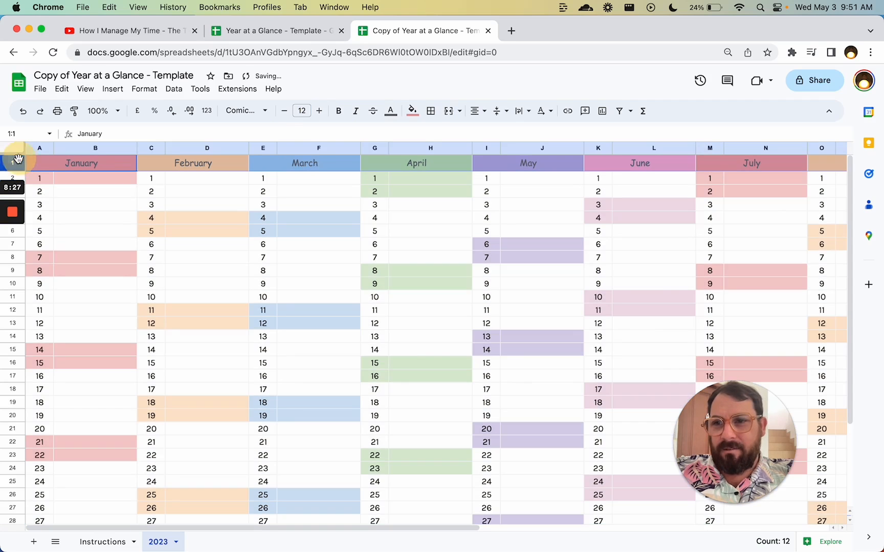
pyautogui.click(284, 110)
pyautogui.click(284, 110)
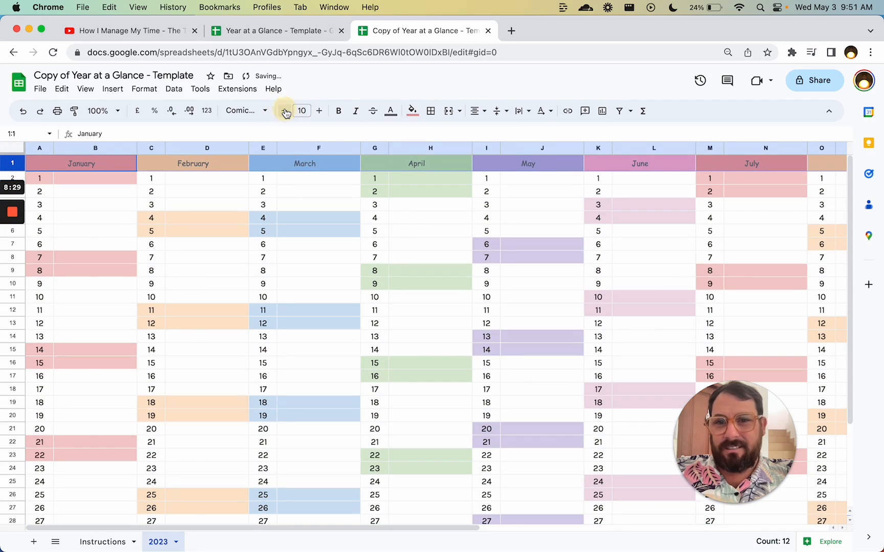
pyautogui.click(432, 164)
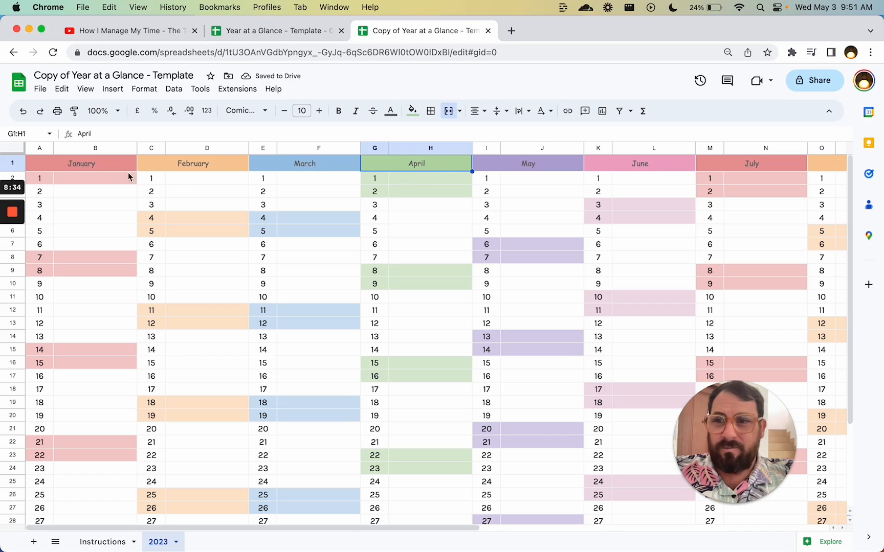
# - Fill the January header with light red and the February header with light orange, matching their shaded date cells
pyautogui.click(109, 163)
pyautogui.click(412, 111)
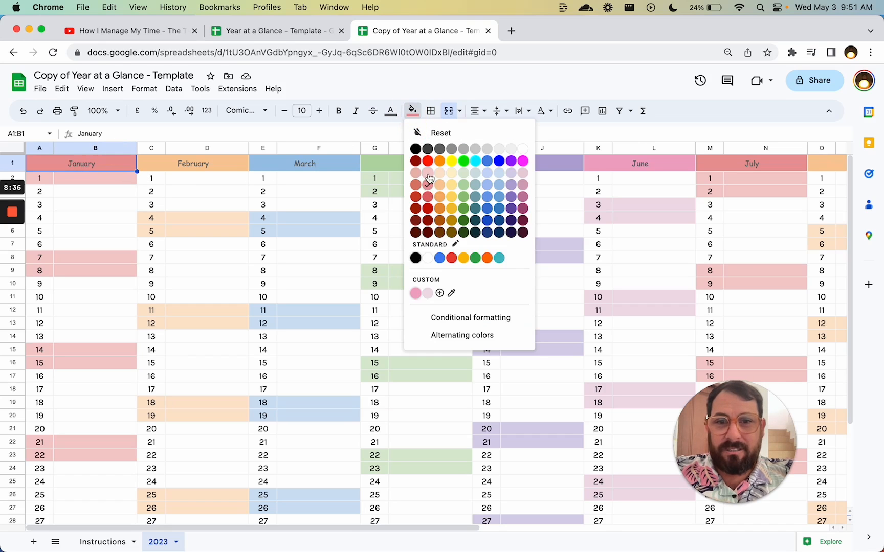
pyautogui.click(428, 177)
pyautogui.click(237, 163)
pyautogui.click(412, 111)
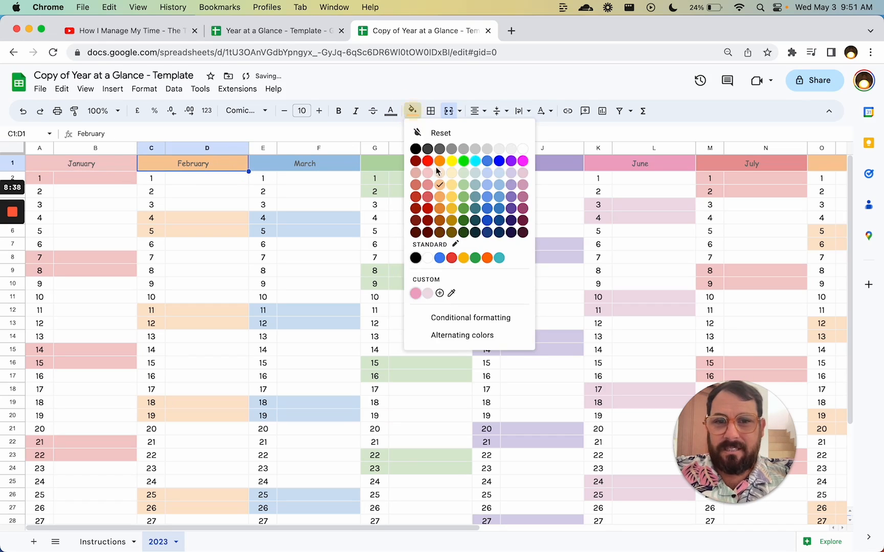
pyautogui.click(438, 178)
# - Fill the March header with light blue and the April header with light green, matching their shaded date cells
pyautogui.click(315, 164)
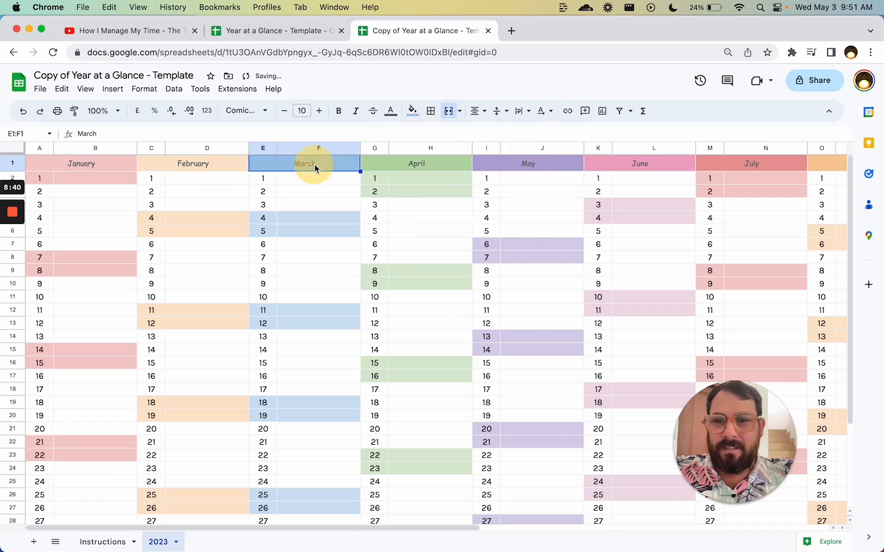
pyautogui.click(412, 110)
pyautogui.click(488, 187)
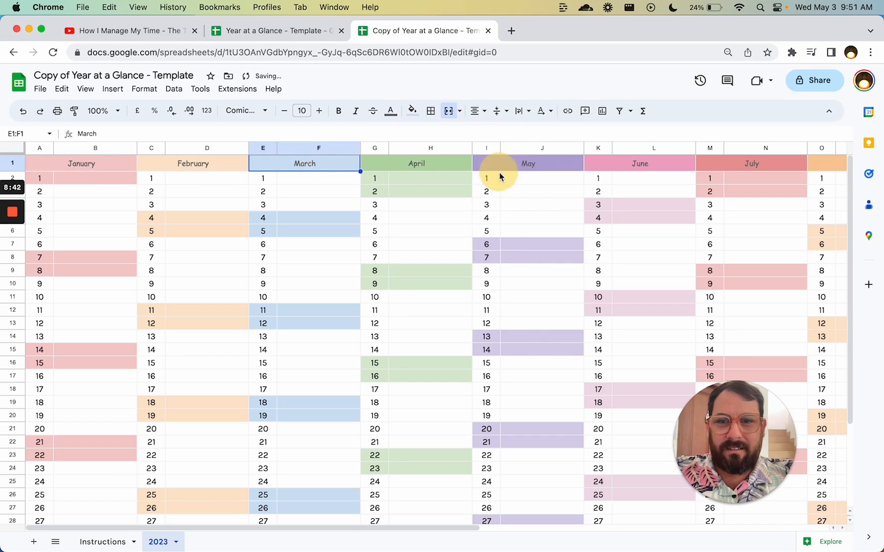
pyautogui.click(448, 163)
pyautogui.click(413, 114)
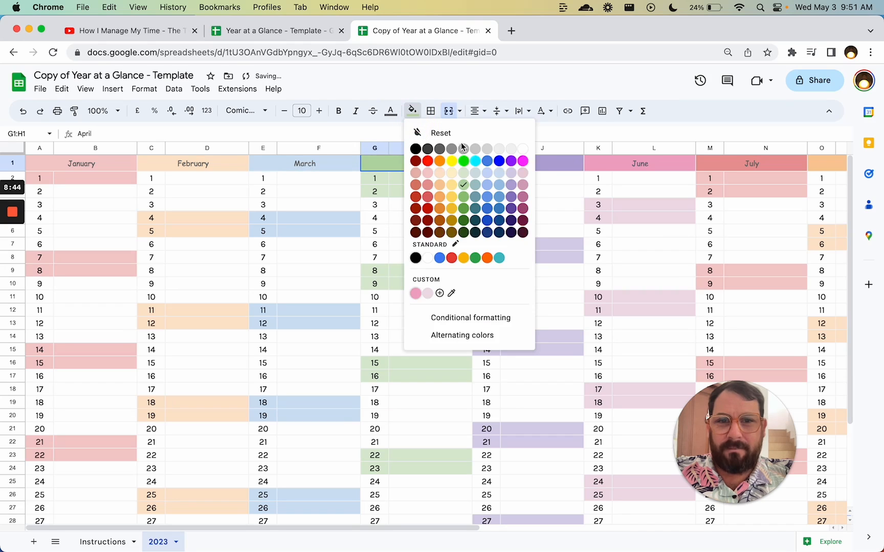
pyautogui.click(459, 178)
# - Fill the May header with light purple and the June header with the custom pale pink
pyautogui.press('Right')
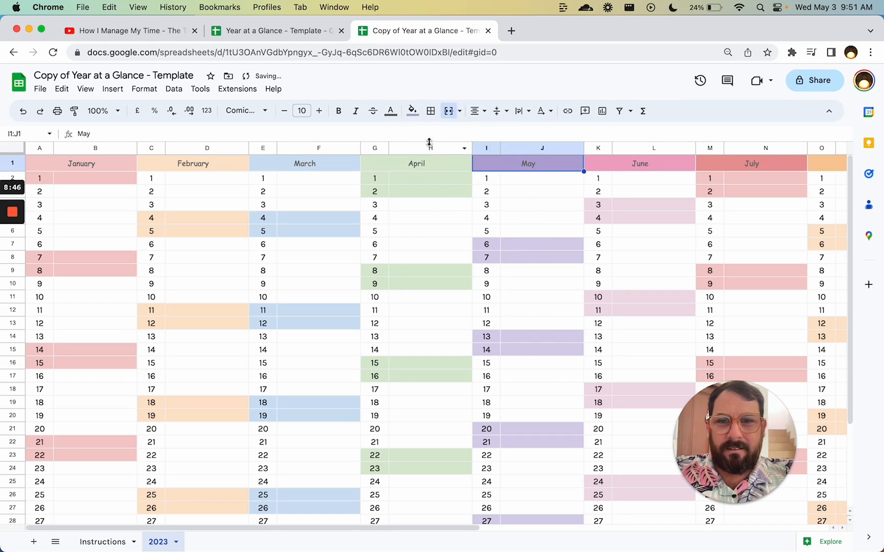
pyautogui.click(412, 111)
pyautogui.click(516, 193)
pyautogui.press('Right')
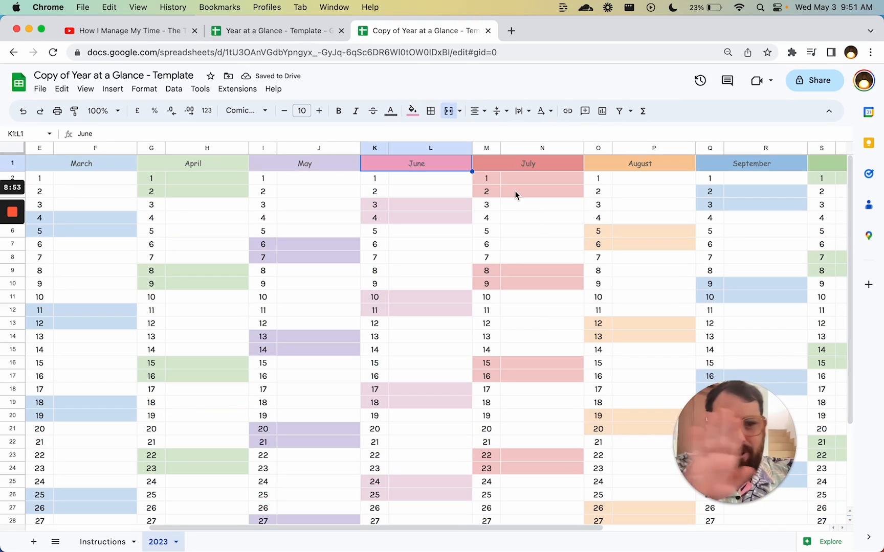
pyautogui.click(412, 110)
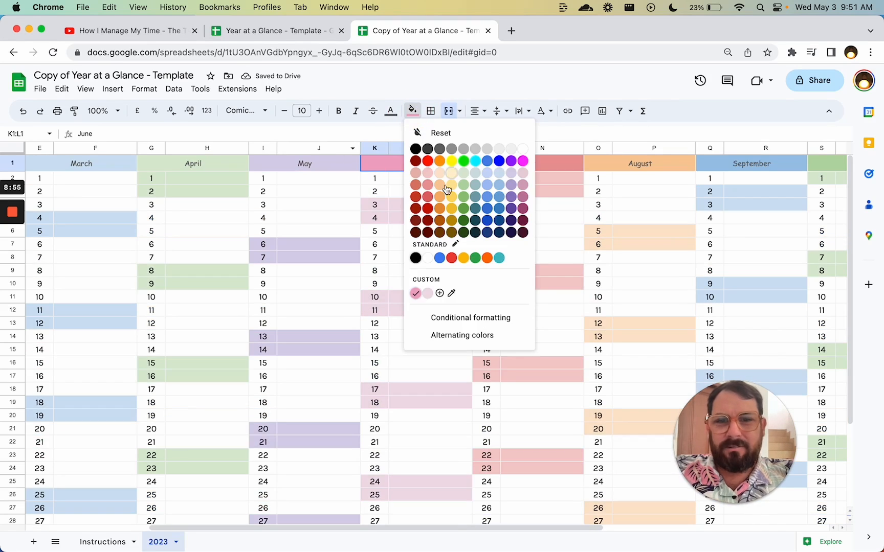
pyautogui.click(426, 294)
# - Fill the July header with light red and the August header with light orange
pyautogui.click(506, 159)
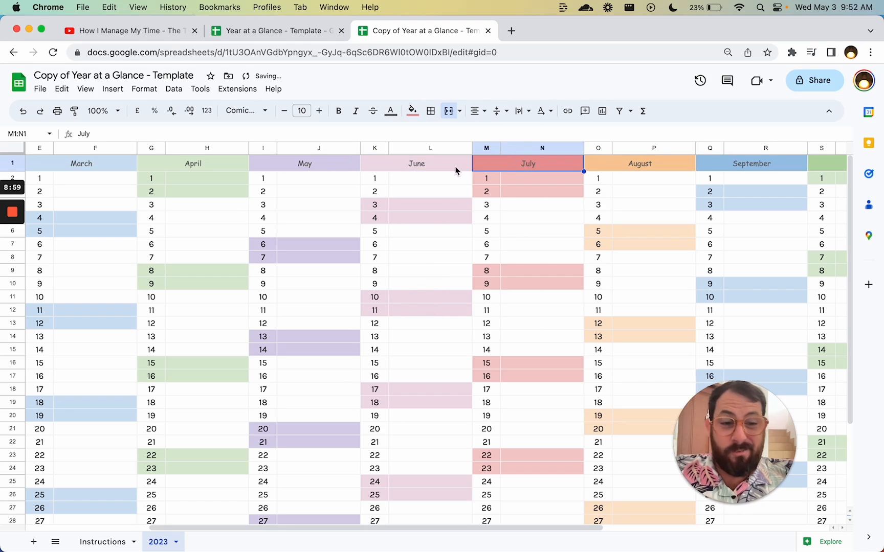
pyautogui.click(413, 111)
pyautogui.click(426, 294)
pyautogui.click(617, 168)
pyautogui.hscroll(1, 619, 168)
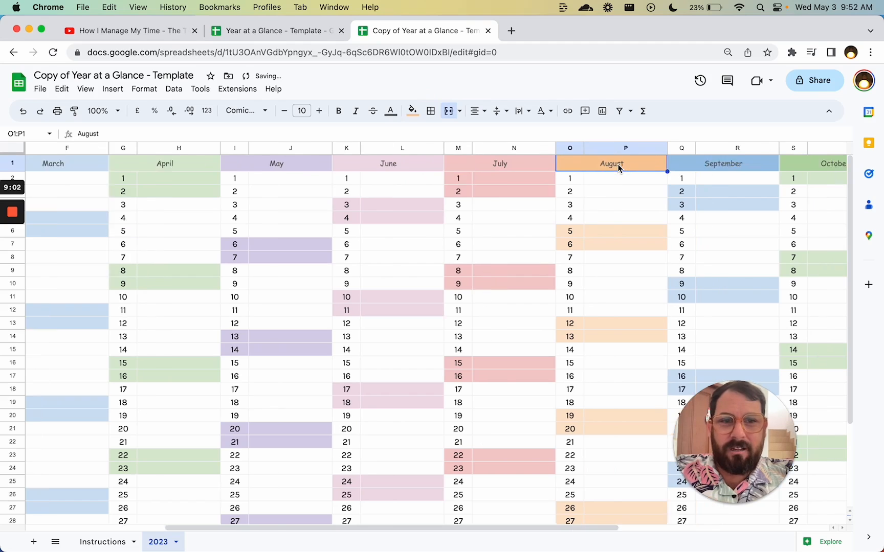
pyautogui.hscroll(1, 618, 167)
pyautogui.click(412, 110)
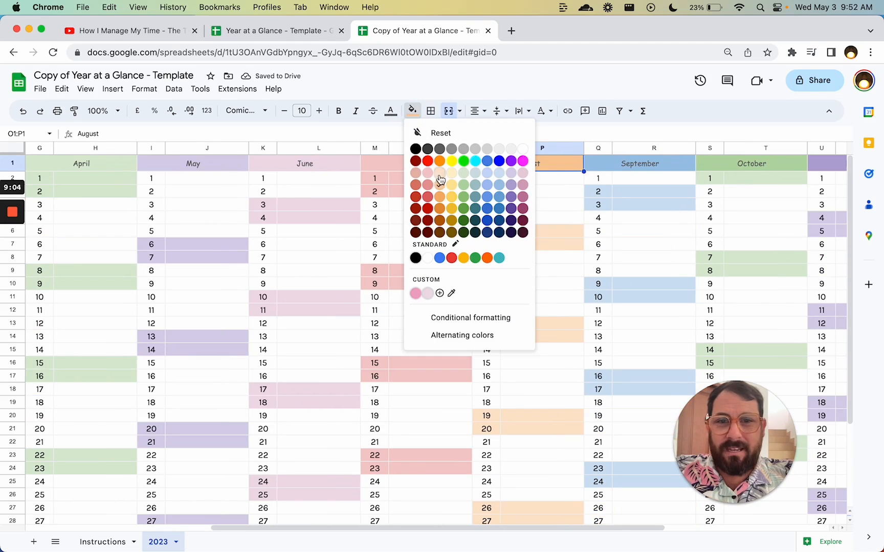
pyautogui.click(439, 174)
# - Fill the September header with light blue and the October header with light green
pyautogui.click(622, 165)
pyautogui.hscroll(2, 621, 165)
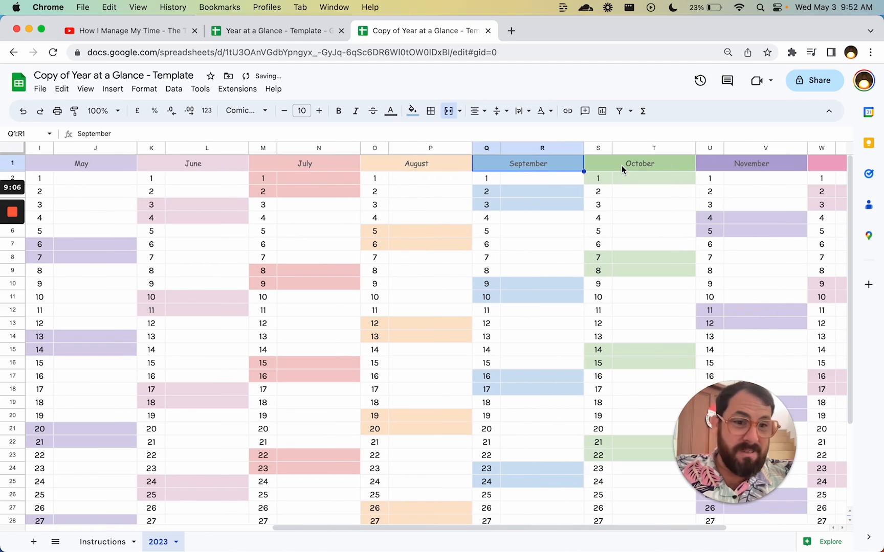
pyautogui.click(412, 110)
pyautogui.click(427, 294)
pyautogui.hscroll(3, 548, 175)
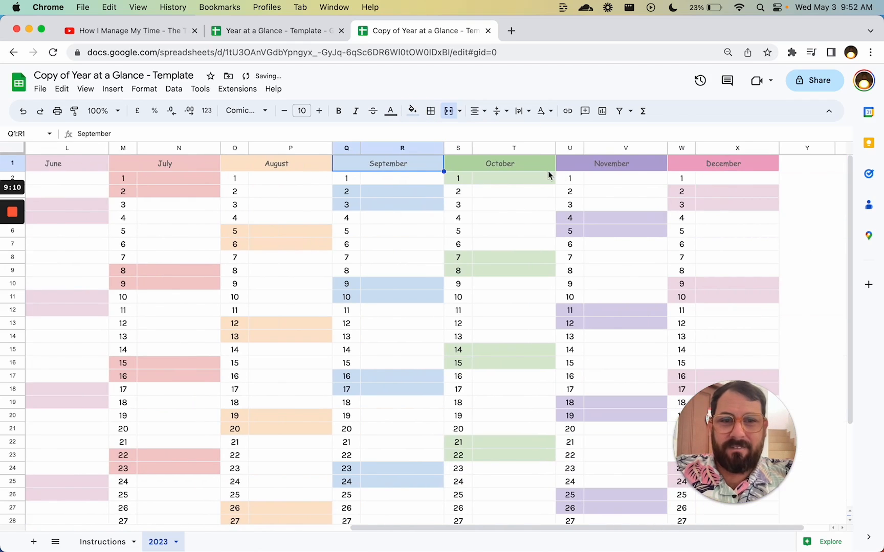
pyautogui.click(500, 165)
pyautogui.click(412, 110)
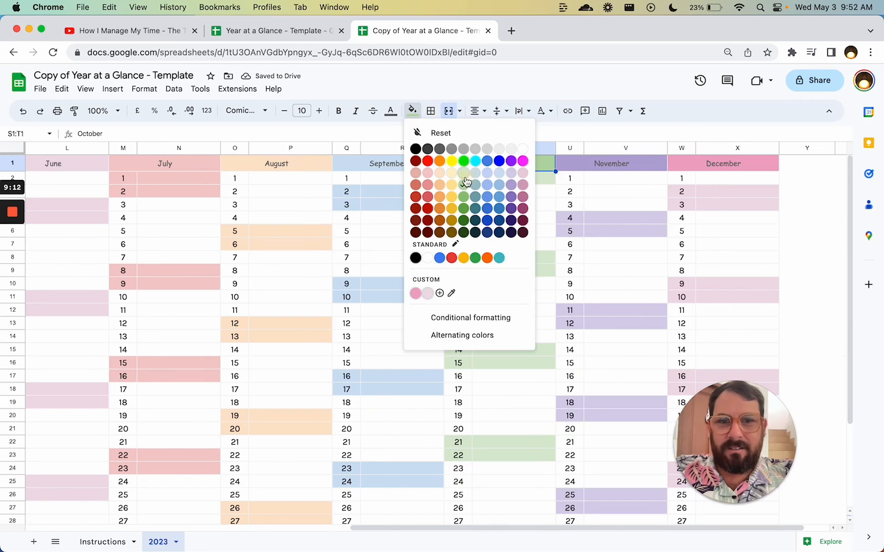
pyautogui.click(466, 182)
# - Fill the November header with light purple and the December header with the custom pale pink
pyautogui.click(574, 167)
pyautogui.click(413, 111)
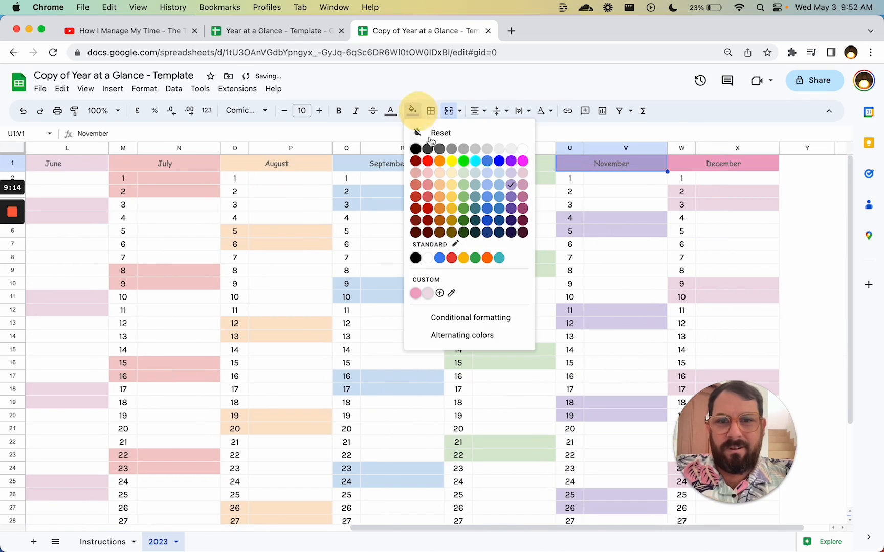
pyautogui.click(510, 184)
pyautogui.click(696, 164)
pyautogui.click(412, 110)
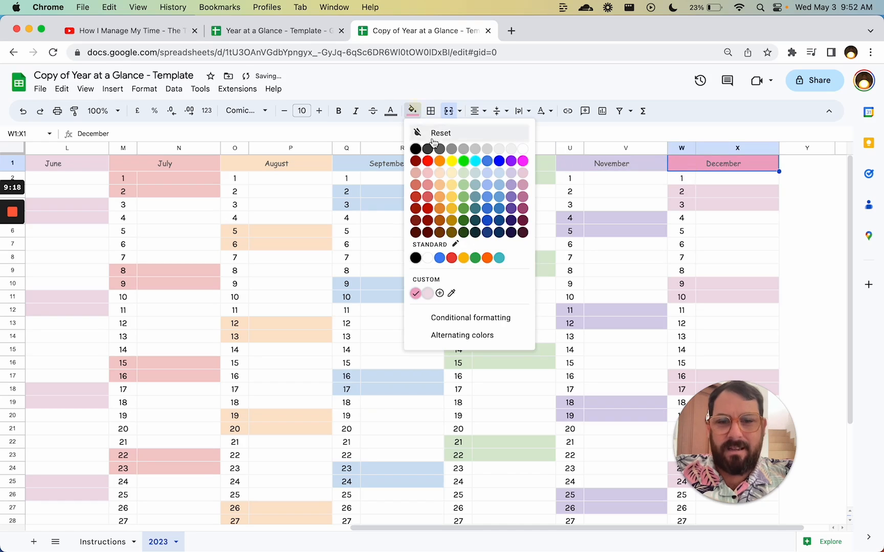
pyautogui.click(427, 293)
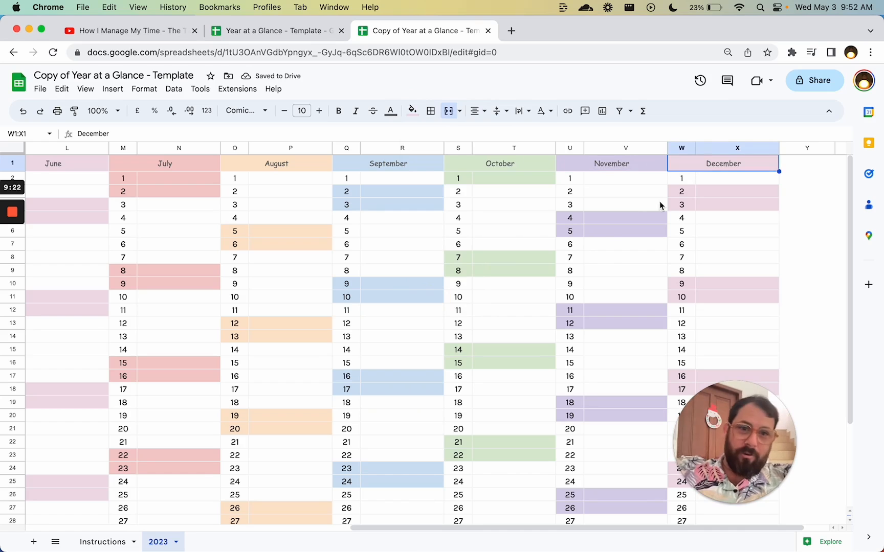
# - Review the pastel month headers from December back to January and the date columns below them
pyautogui.press('Left')
pyautogui.press('Left')
pyautogui.press('Left')
pyautogui.press('Left')
pyautogui.press('Left')
pyautogui.press('Left')
pyautogui.press('Left')
pyautogui.press('Left')
pyautogui.press('Left')
pyautogui.press('Left')
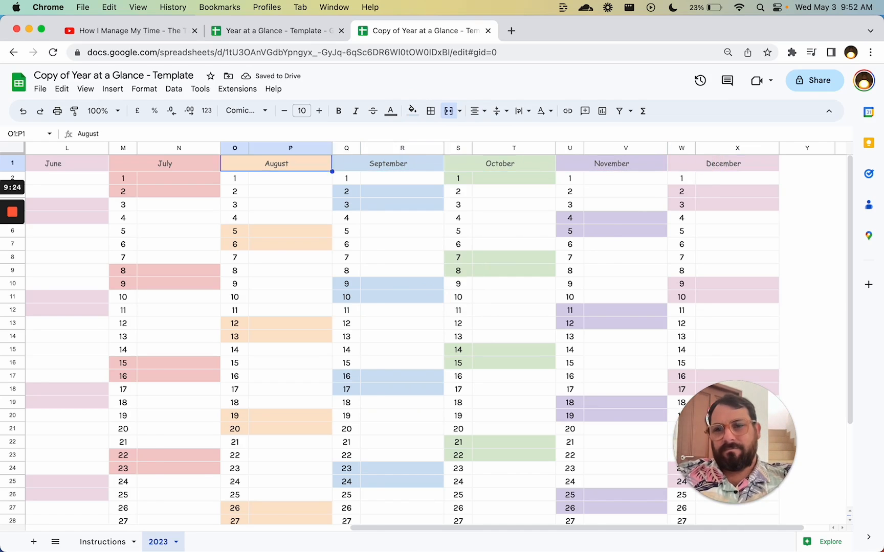
pyautogui.press('Left')
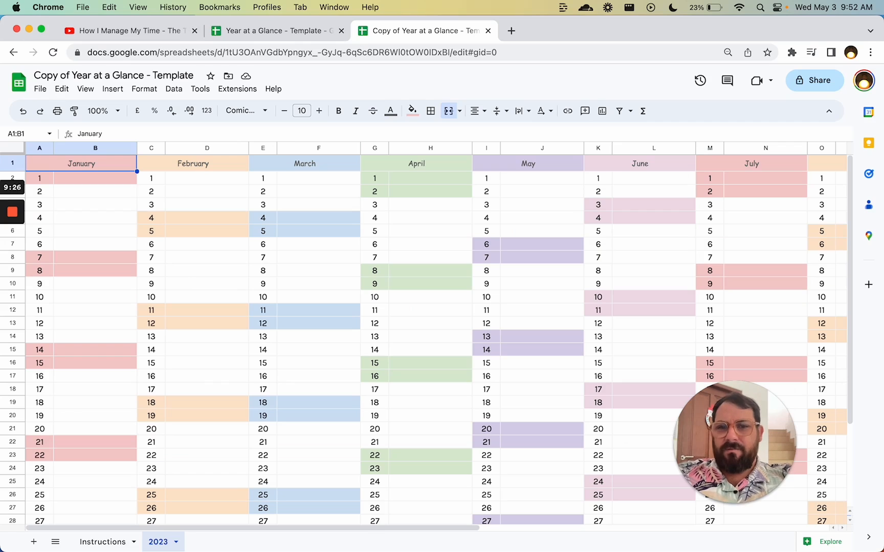
pyautogui.moveTo(205, 188); pyautogui.dragTo(207, 405)
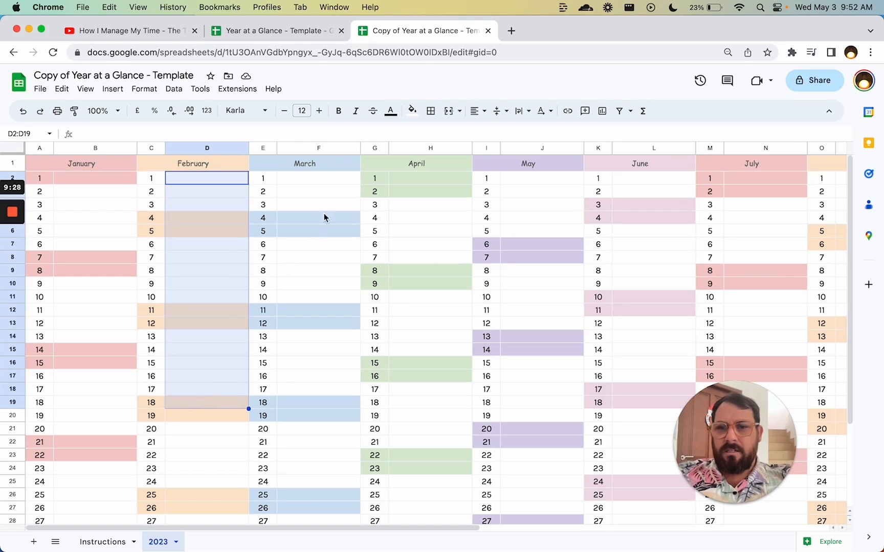
pyautogui.moveTo(318, 178); pyautogui.dragTo(318, 442)
pyautogui.click(41, 180)
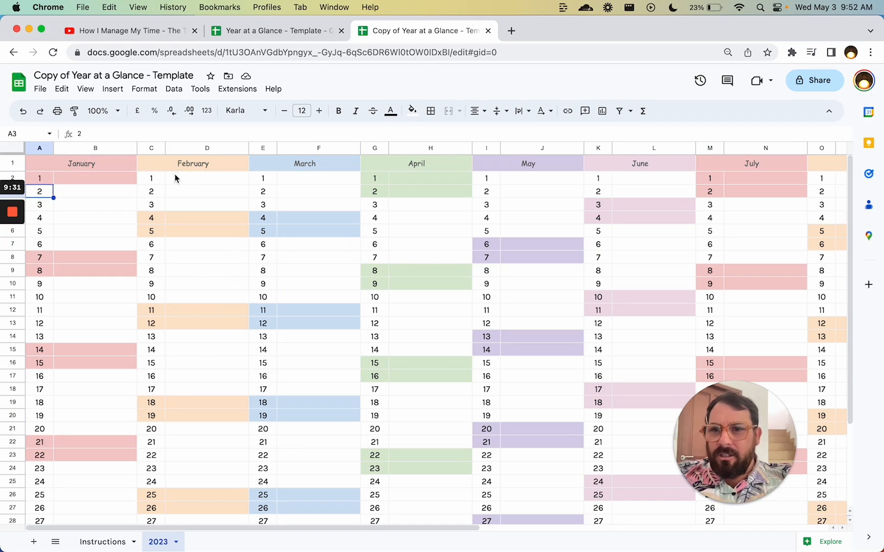
# - Set the text color of date rows 2 to 35 to the dark grey #434343
pyautogui.click(153, 179)
pyautogui.click(390, 110)
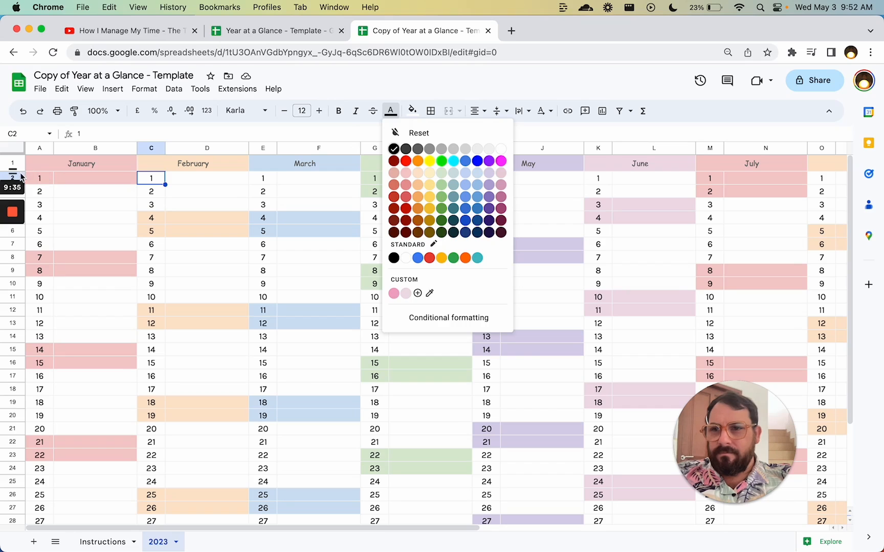
pyautogui.moveTo(19, 179); pyautogui.dragTo(13, 514)
pyautogui.click(390, 110)
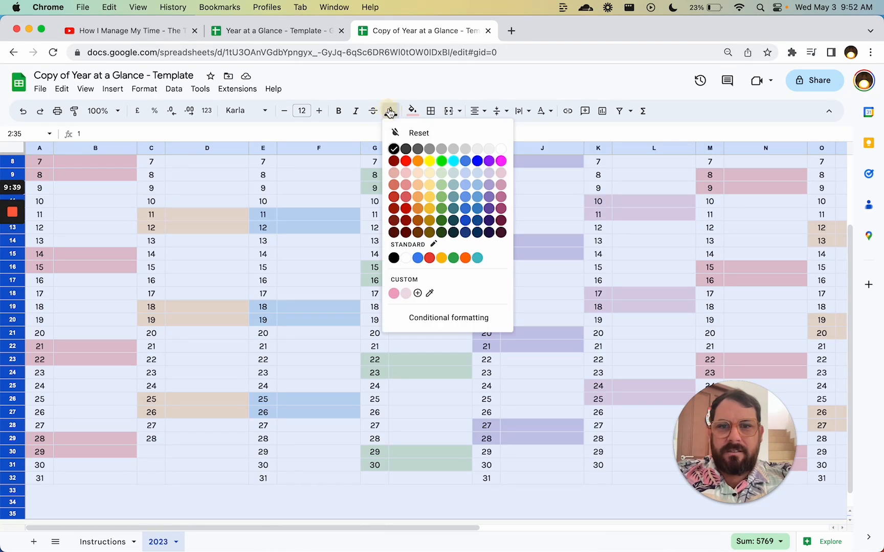
pyautogui.click(405, 150)
# - Apply a custom text color of #444444 to date rows 2 to 35
pyautogui.click(390, 110)
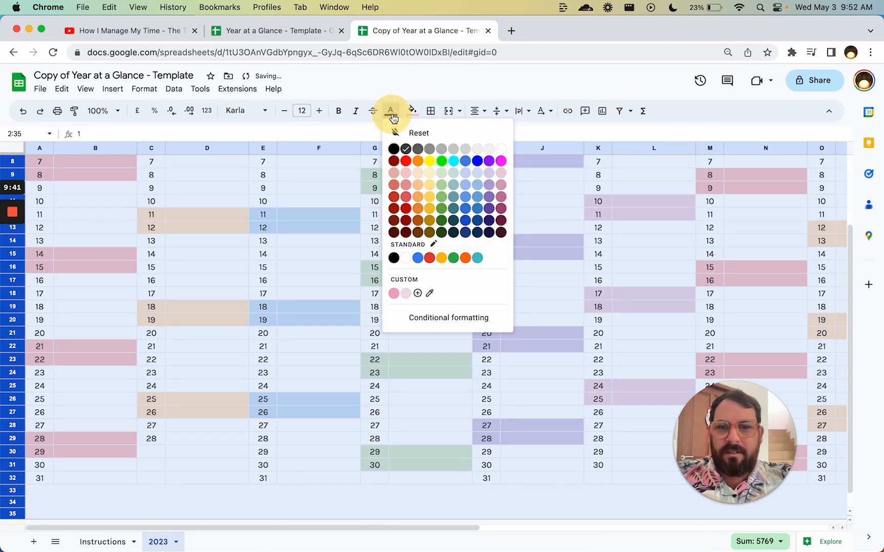
pyautogui.click(417, 293)
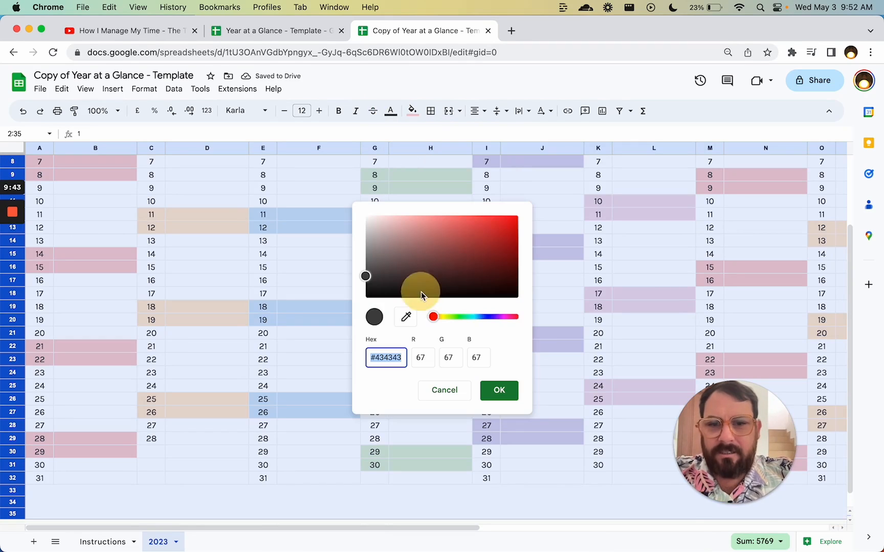
pyautogui.doubleClick(378, 362)
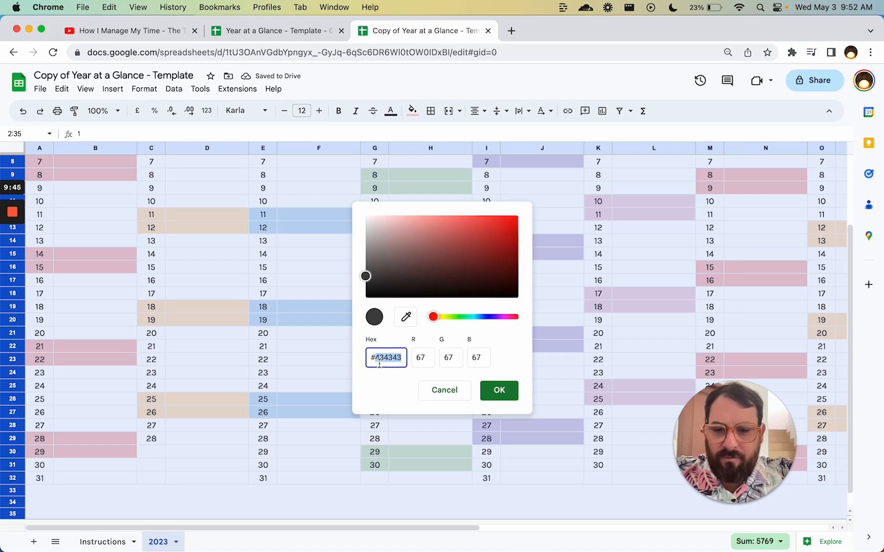
pyautogui.write('444')
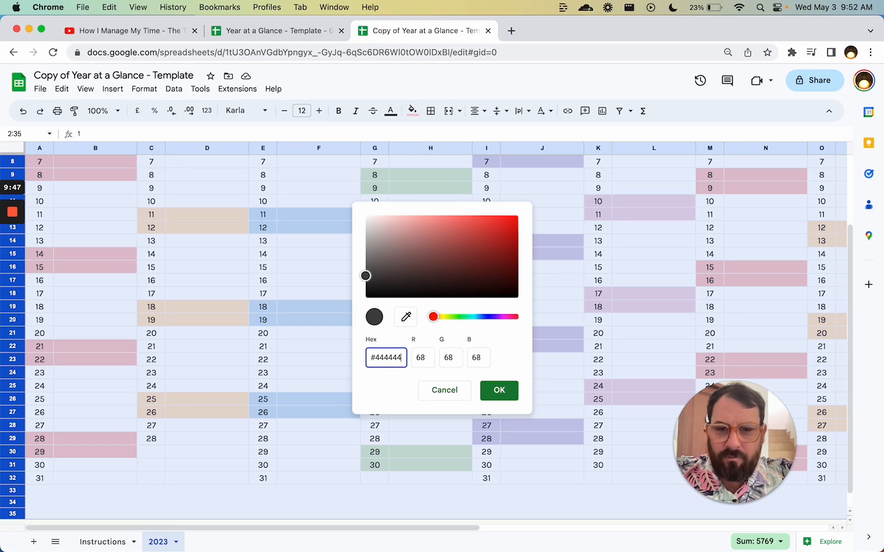
pyautogui.press('Return')
pyautogui.scroll(4, 420, 330)
pyautogui.click(368, 285)
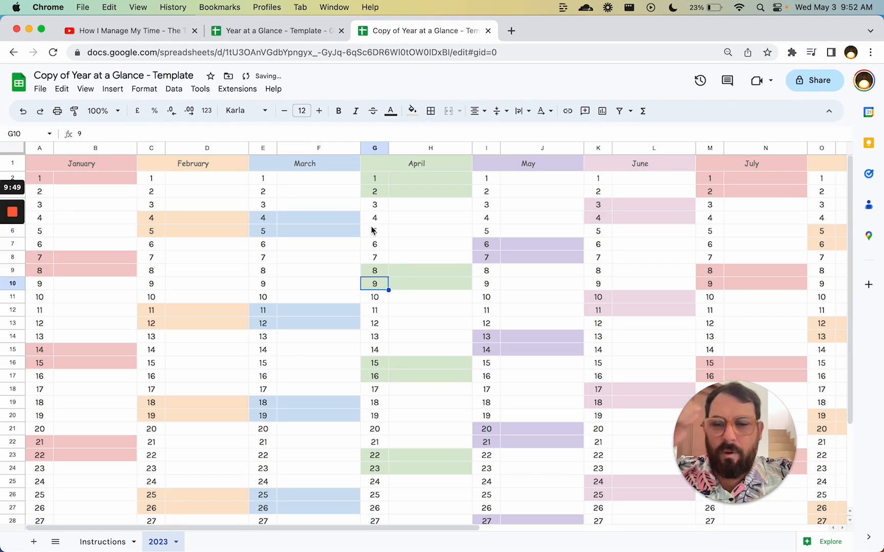
# - Set the text color of the whole month header row to white
pyautogui.click(384, 168)
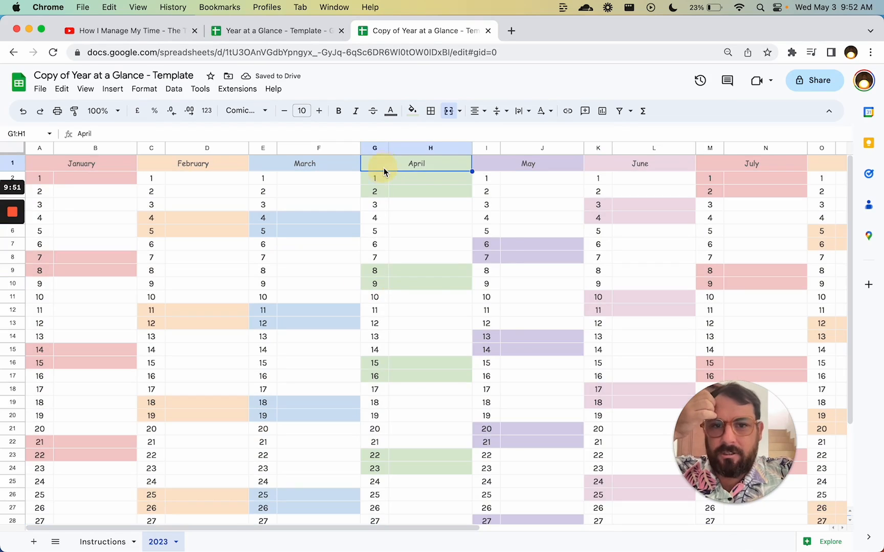
pyautogui.hotkey('shift', 'space')
pyautogui.click(390, 110)
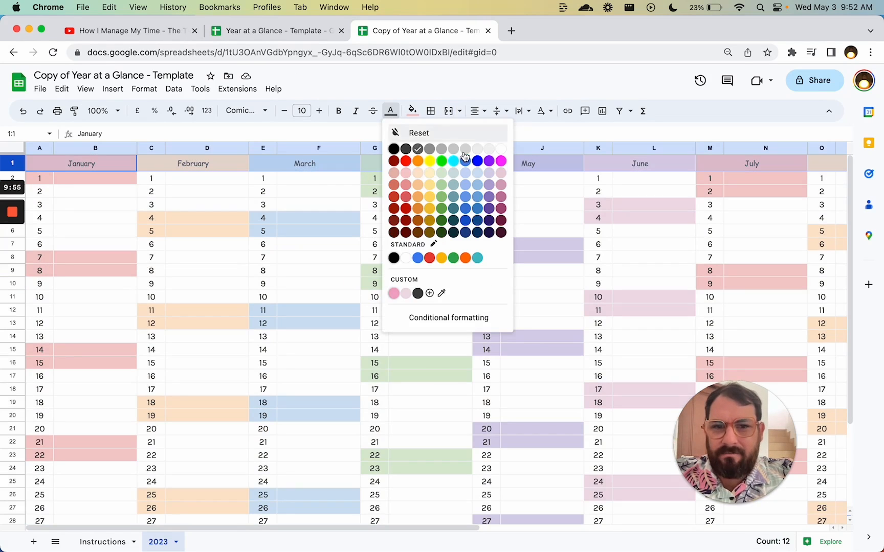
pyautogui.click(500, 149)
pyautogui.hscroll(10, 441, 166)
pyautogui.hscroll(-10, 441, 165)
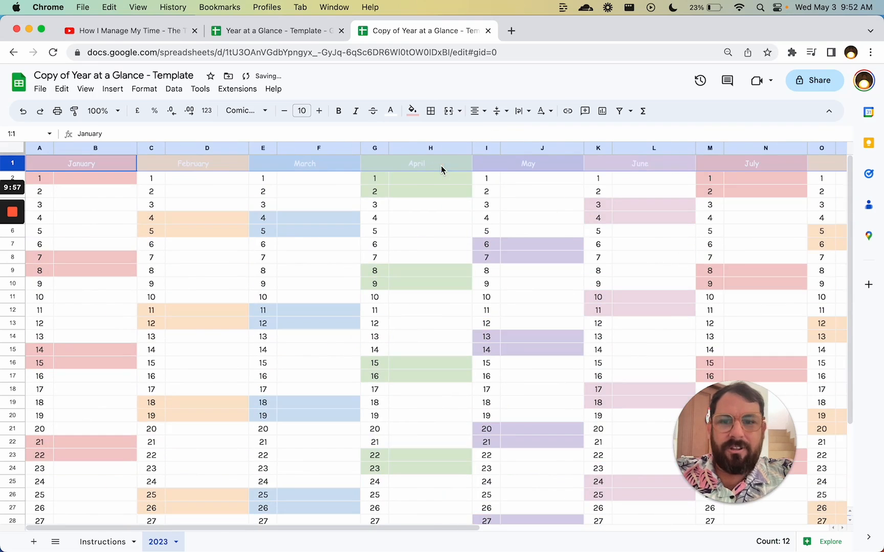
pyautogui.click(306, 168)
# - Fill the January header with a darker light red and the February header with a darker light orange, one shade deeper than their date cells
pyautogui.click(81, 165)
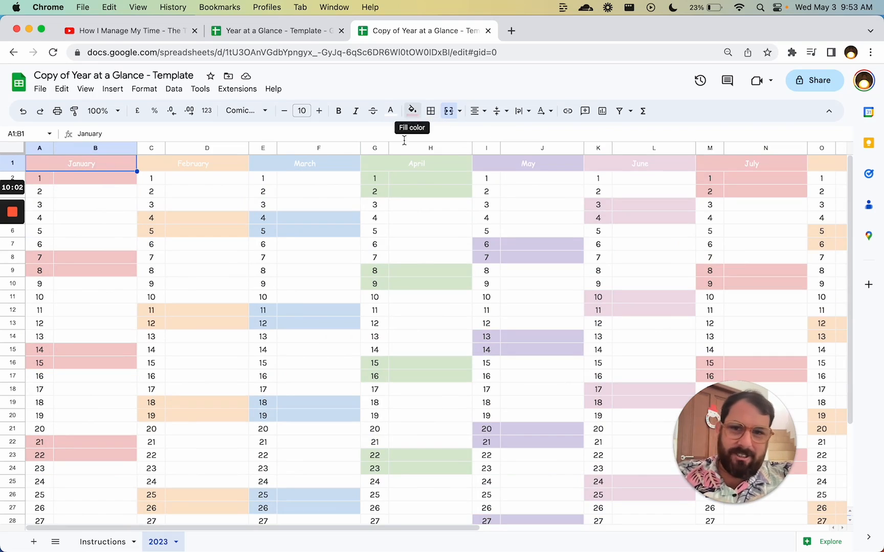
pyautogui.click(412, 114)
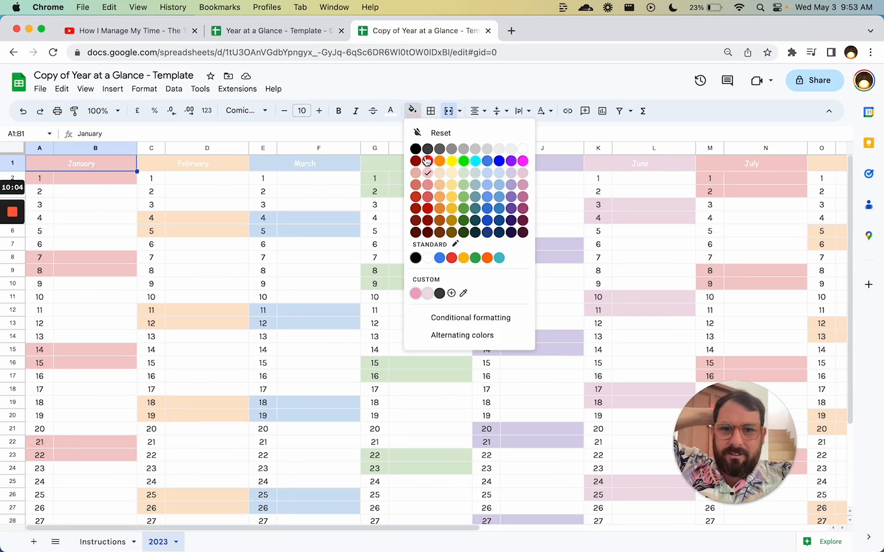
pyautogui.click(428, 185)
pyautogui.click(198, 159)
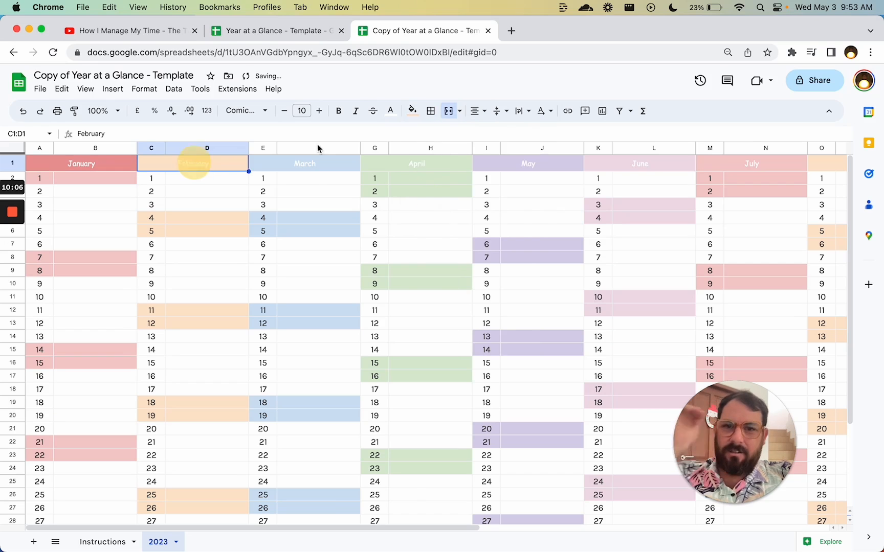
pyautogui.click(411, 111)
pyautogui.click(425, 184)
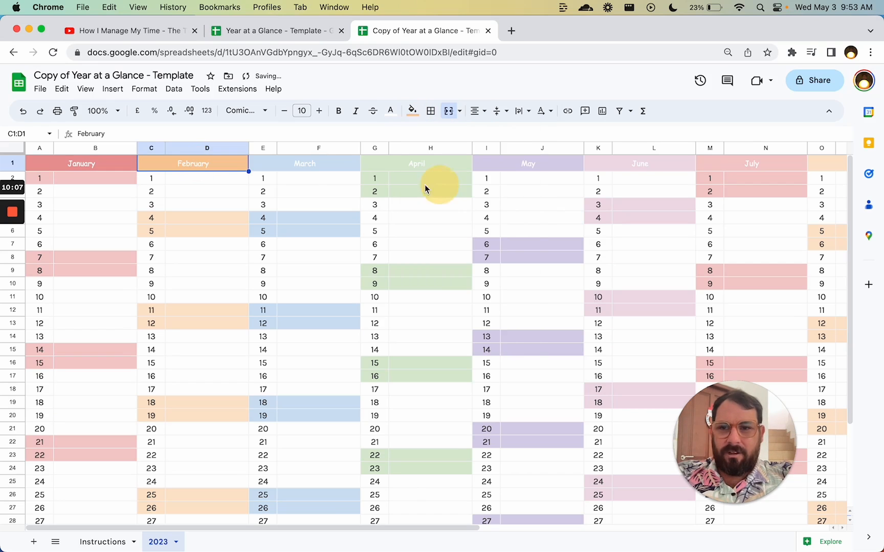
# - Fill the March header with a medium blue and the April header with a medium green, one shade deeper than their date cells
pyautogui.click(334, 168)
pyautogui.click(411, 111)
pyautogui.click(497, 186)
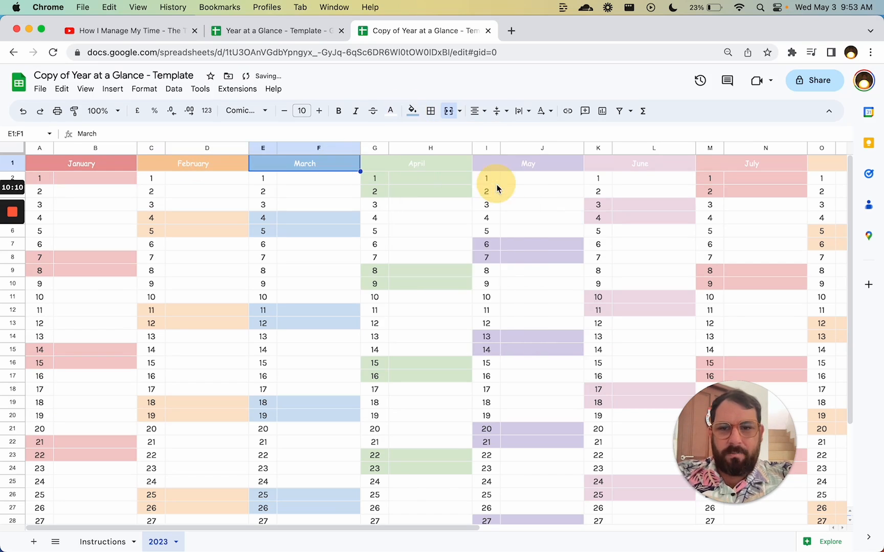
pyautogui.click(450, 166)
pyautogui.click(411, 111)
pyautogui.click(469, 186)
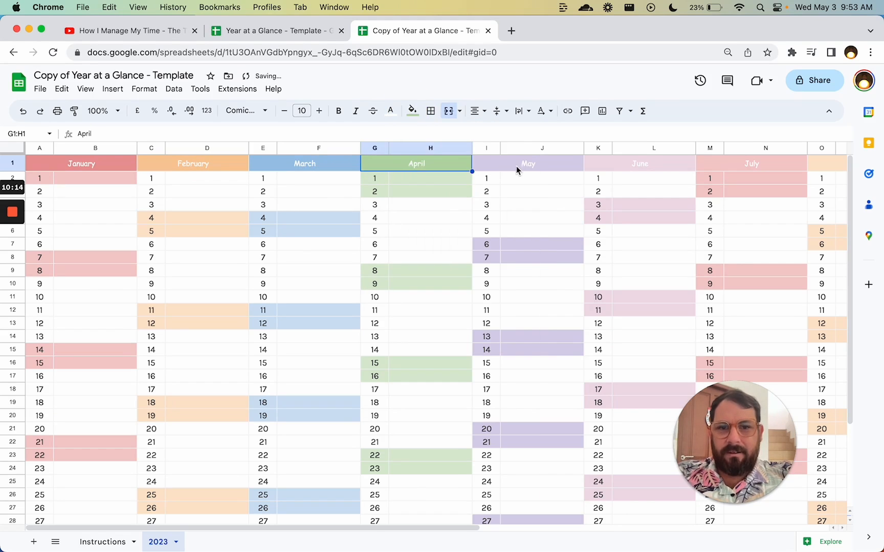
pyautogui.click(517, 169)
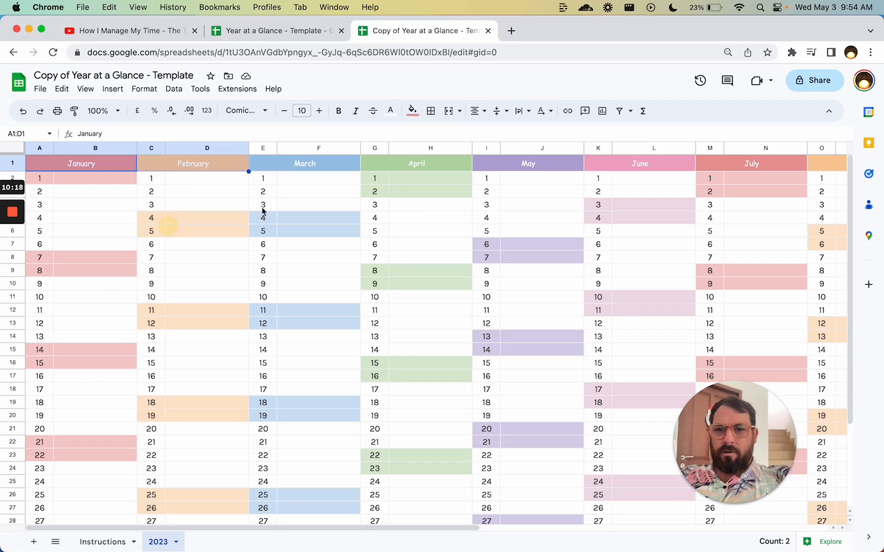
pyautogui.click(258, 207)
pyautogui.click(329, 169)
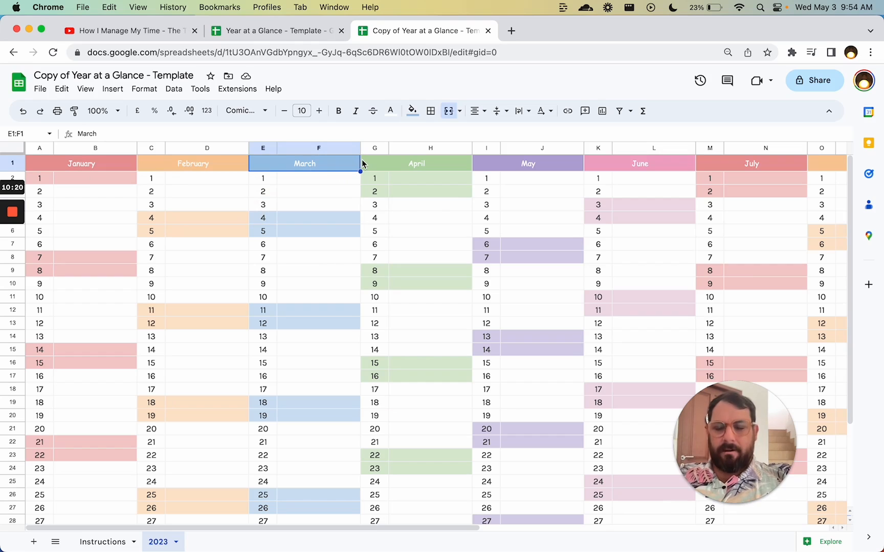
pyautogui.click(398, 164)
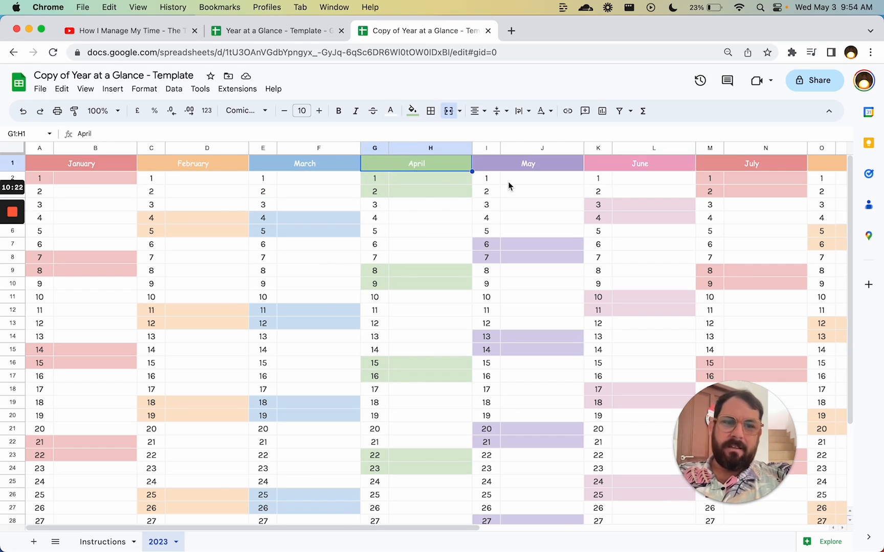
pyautogui.hscroll(10, 509, 186)
pyautogui.hscroll(-10, 508, 181)
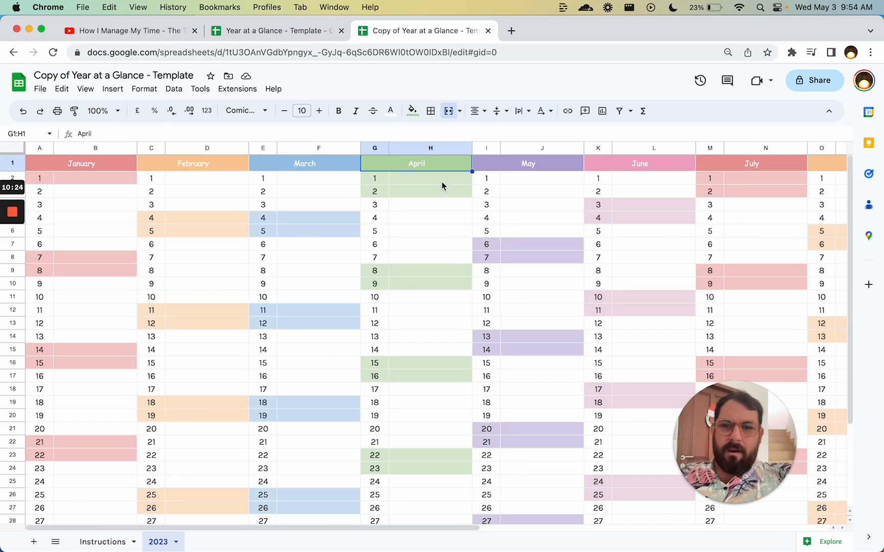
# - Try a font size of 12 for the whole month header row
pyautogui.click(11, 163)
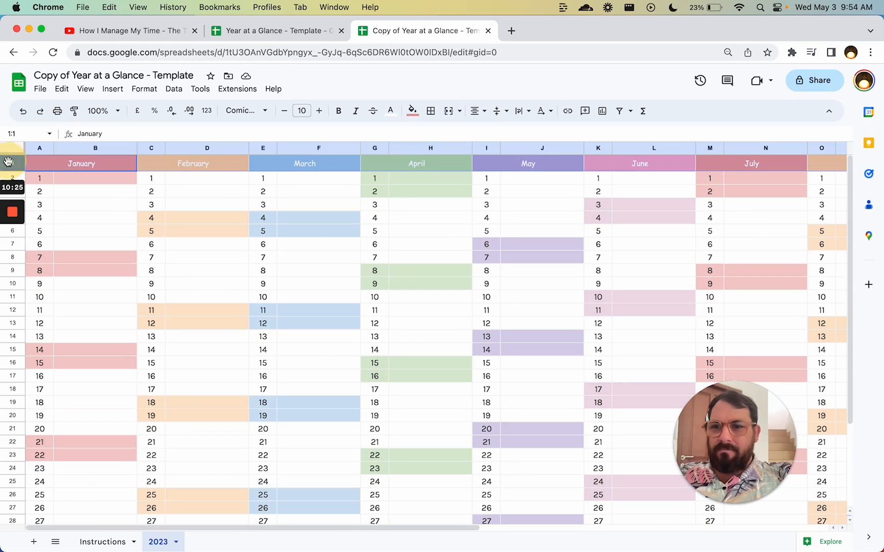
pyautogui.click(319, 111)
pyautogui.click(319, 111)
pyautogui.hscroll(10, 385, 199)
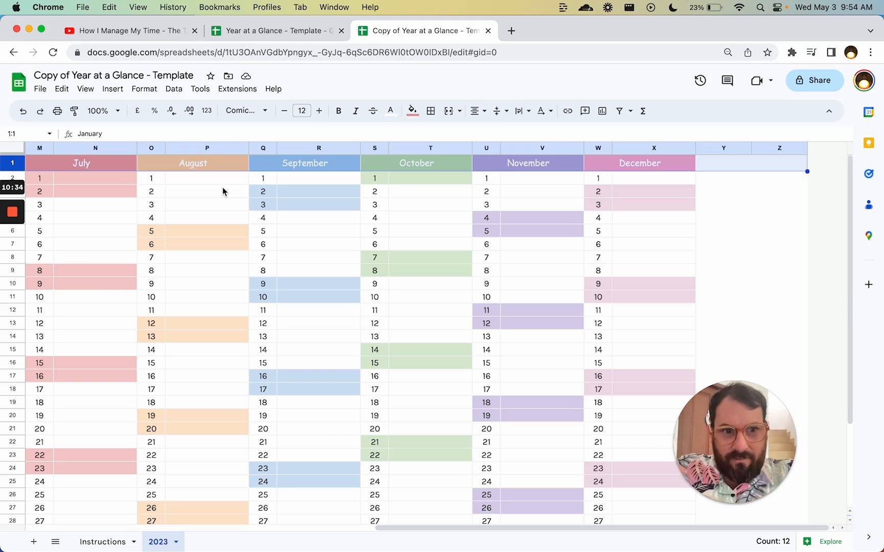
pyautogui.click(418, 161)
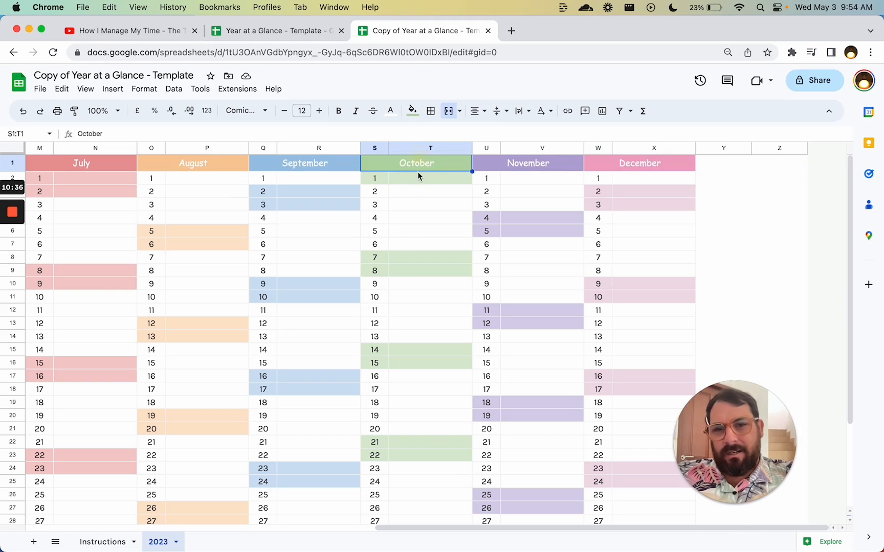
# - Set the font size of the month header row back to 10
pyautogui.click(11, 162)
pyautogui.click(283, 111)
pyautogui.click(284, 111)
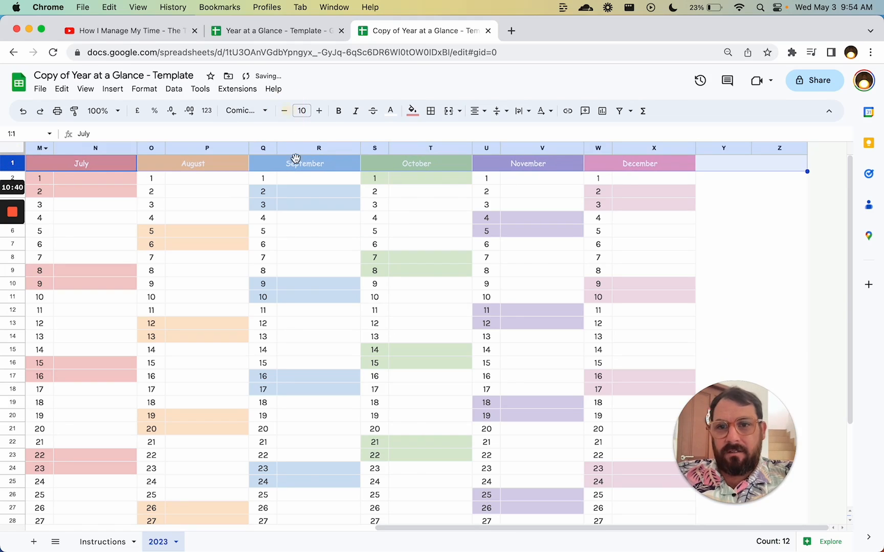
pyautogui.click(298, 178)
pyautogui.click(288, 219)
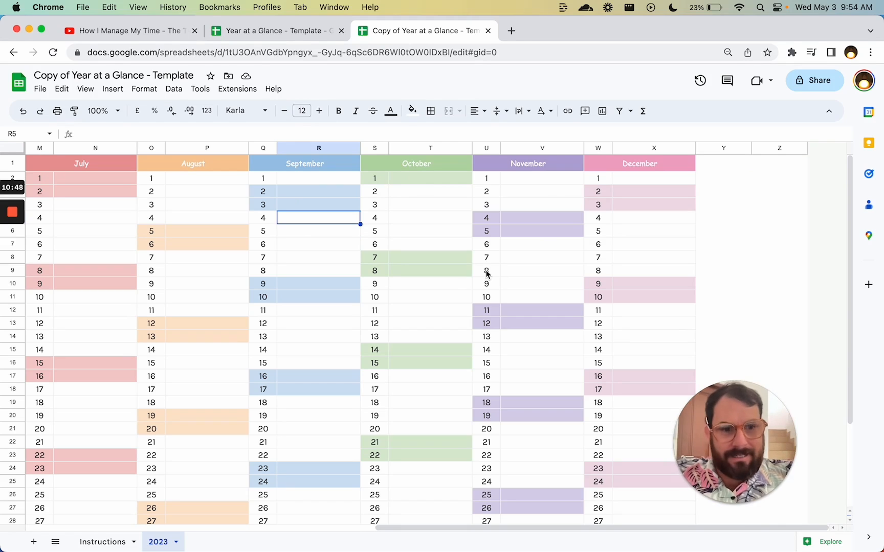
# - Review the header fills and white header text from December back to January
pyautogui.click(654, 148)
pyautogui.click(651, 163)
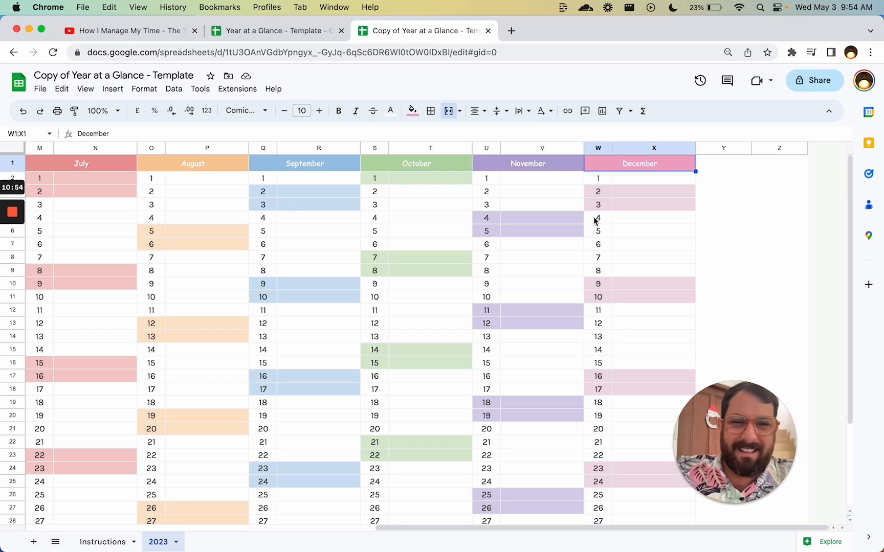
pyautogui.click(531, 171)
pyautogui.press('Left')
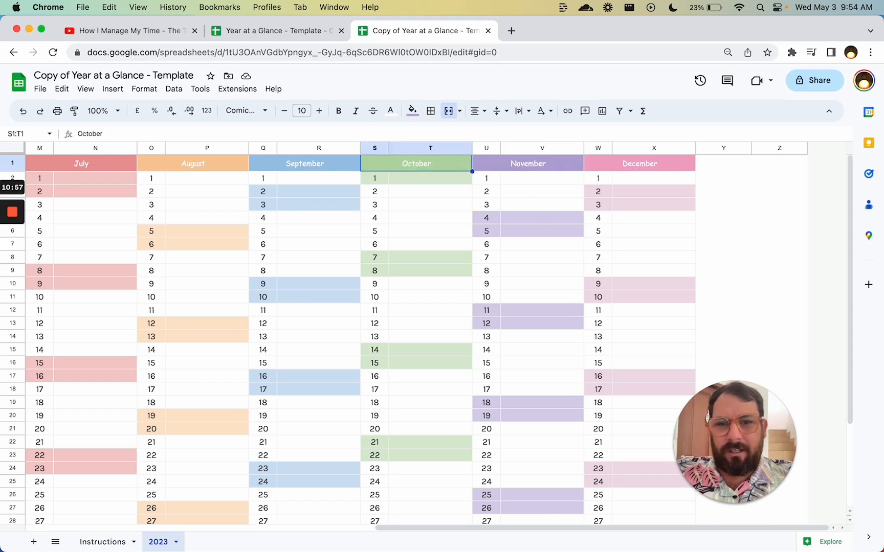
pyautogui.press('Left')
pyautogui.press('Left')
pyautogui.press('Left')
pyautogui.press('Left')
pyautogui.press('Left')
pyautogui.press('Left')
pyautogui.press('Left')
pyautogui.press('Left')
pyautogui.press('Left')
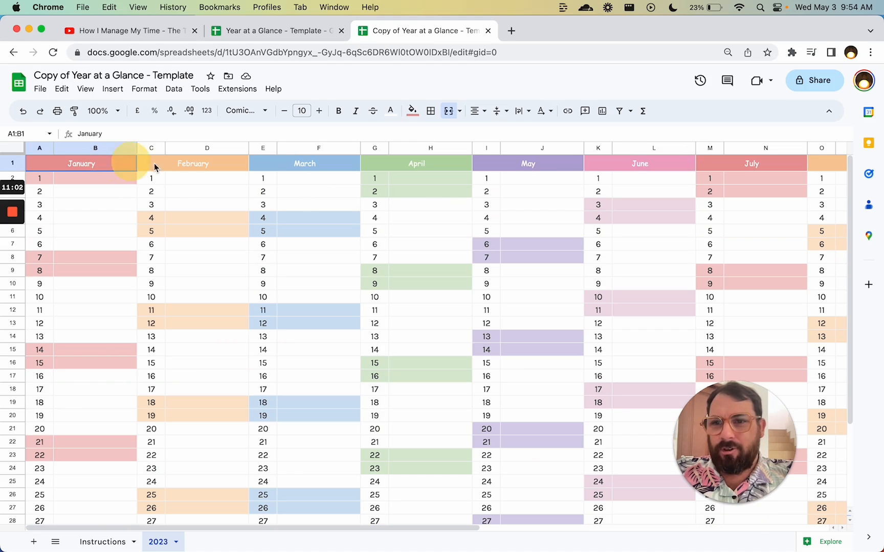
pyautogui.click(155, 163)
pyautogui.click(321, 166)
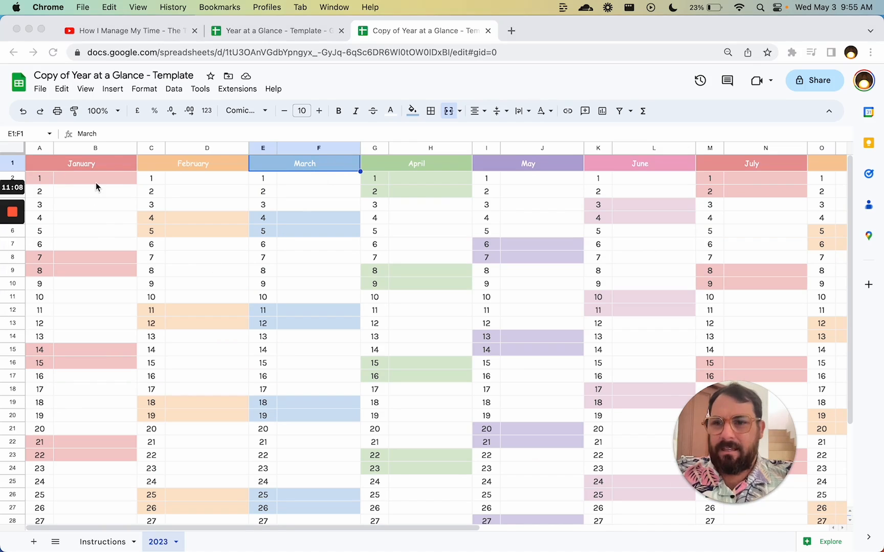
pyautogui.click(297, 183)
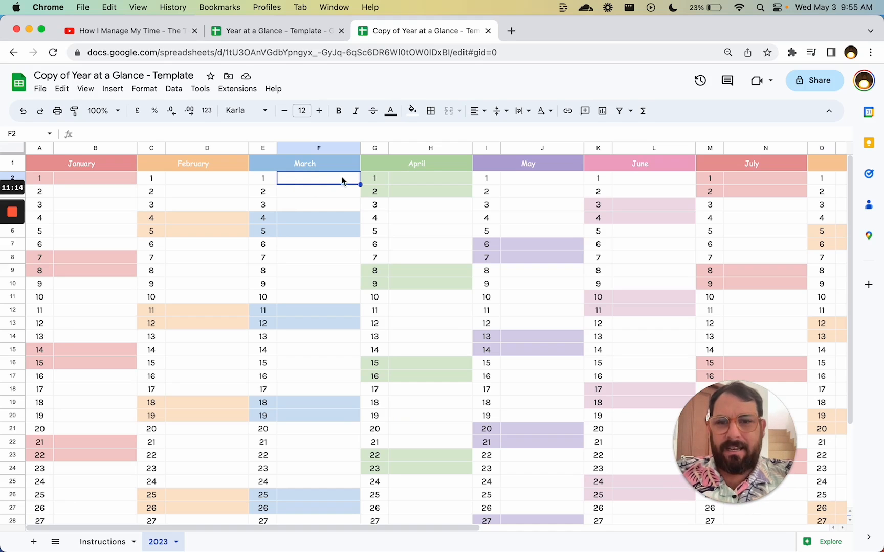
pyautogui.click(235, 180)
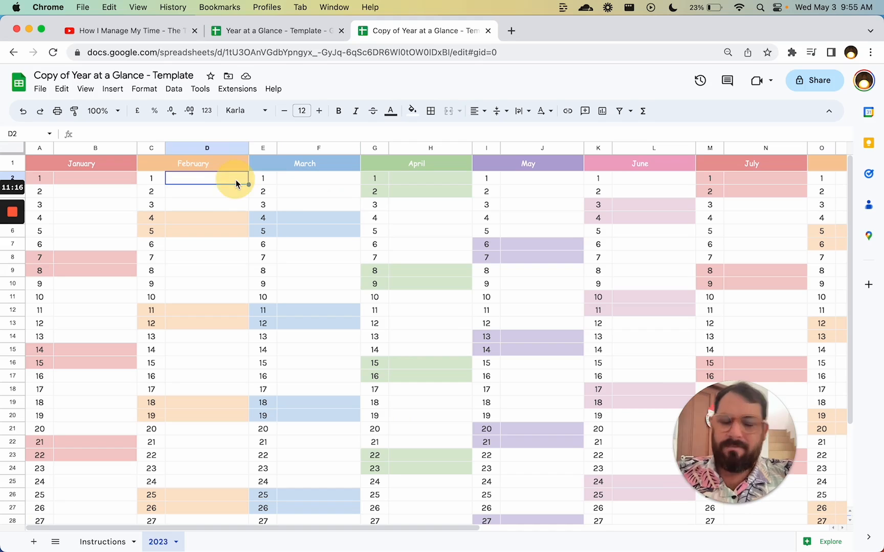
pyautogui.moveTo(306, 183); pyautogui.dragTo(302, 294)
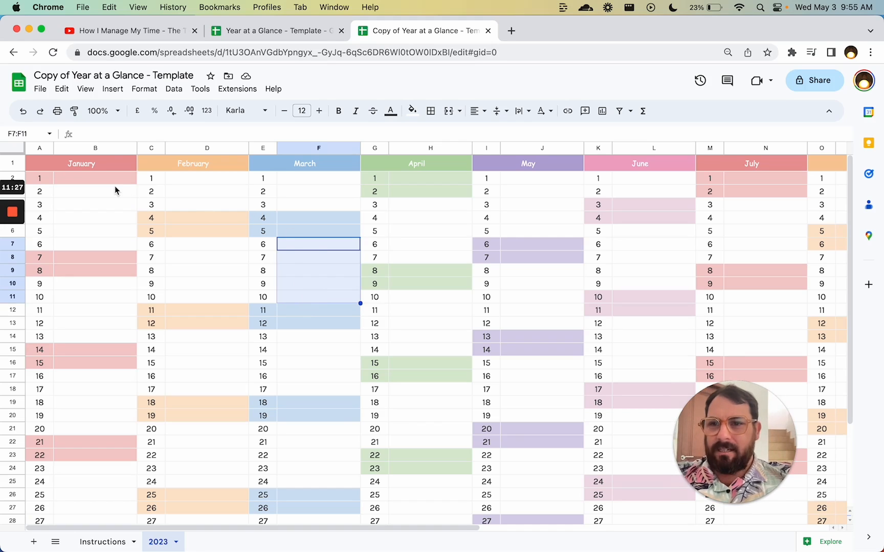
# - Widen the twelve months' note columns together, every second column from B to X, to roughly twice their width
pyautogui.click(97, 149)
pyautogui.keyDown('super'); pyautogui.click(197, 149); pyautogui.keyUp('super')
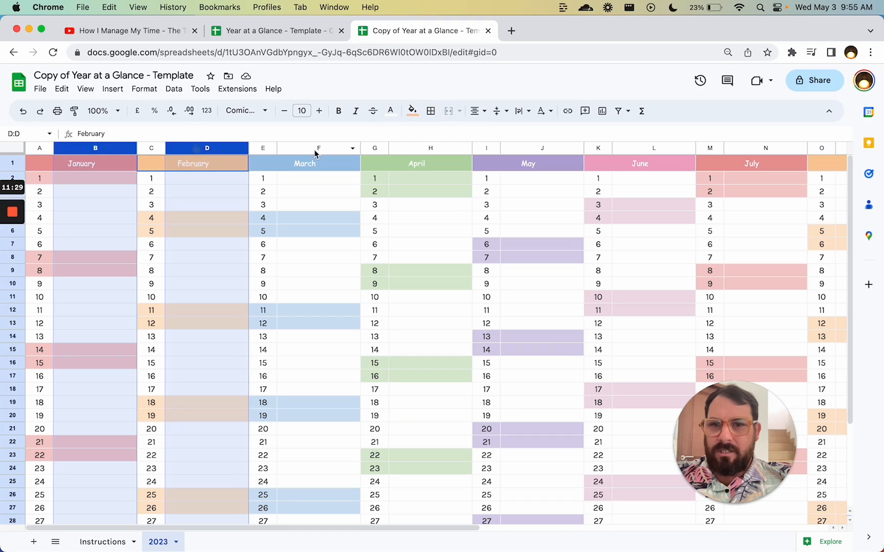
pyautogui.keyDown('super'); pyautogui.click(317, 149); pyautogui.keyUp('super')
pyautogui.keyDown('super'); pyautogui.click(444, 149); pyautogui.keyUp('super')
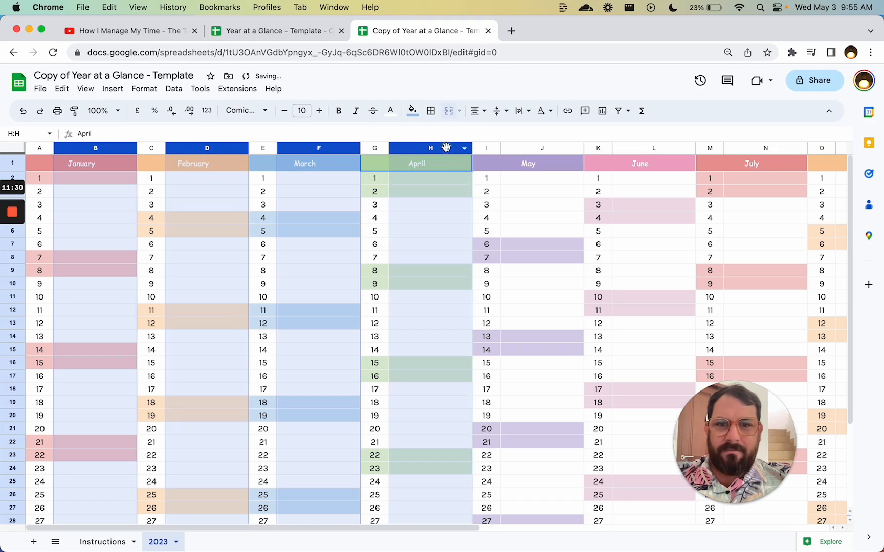
pyautogui.keyDown('super'); pyautogui.click(552, 149); pyautogui.keyUp('super')
pyautogui.keyDown('super'); pyautogui.click(655, 149); pyautogui.keyUp('super')
pyautogui.hscroll(5, 649, 150)
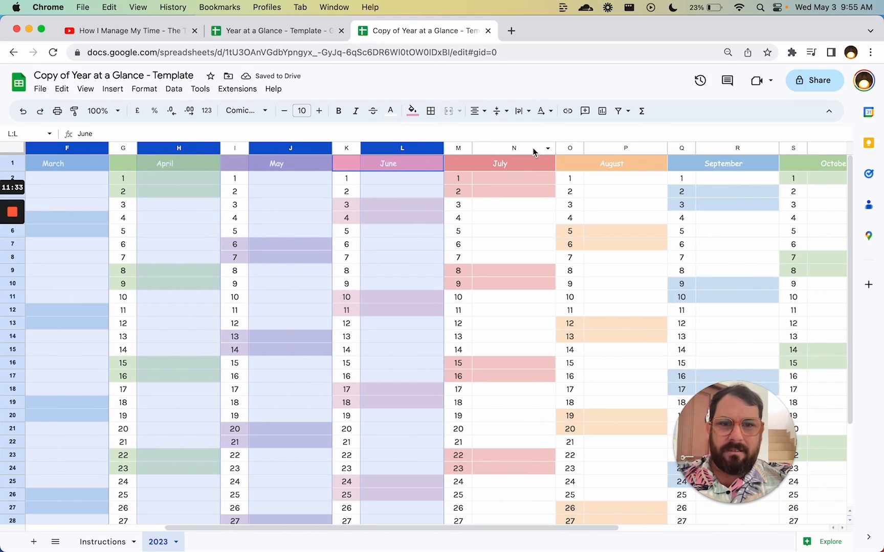
pyautogui.keyDown('super'); pyautogui.click(535, 149); pyautogui.keyUp('super')
pyautogui.keyDown('super'); pyautogui.click(645, 149); pyautogui.keyUp('super')
pyautogui.keyDown('super'); pyautogui.click(738, 148); pyautogui.keyUp('super')
pyautogui.hscroll(8, 737, 148)
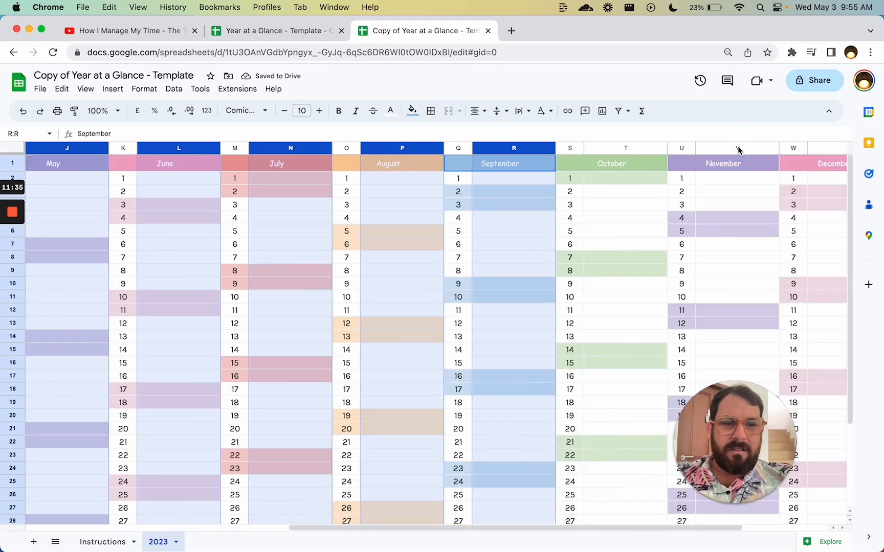
pyautogui.keyDown('super'); pyautogui.click(435, 147); pyautogui.keyUp('super')
pyautogui.keyDown('super'); pyautogui.click(548, 148); pyautogui.keyUp('super')
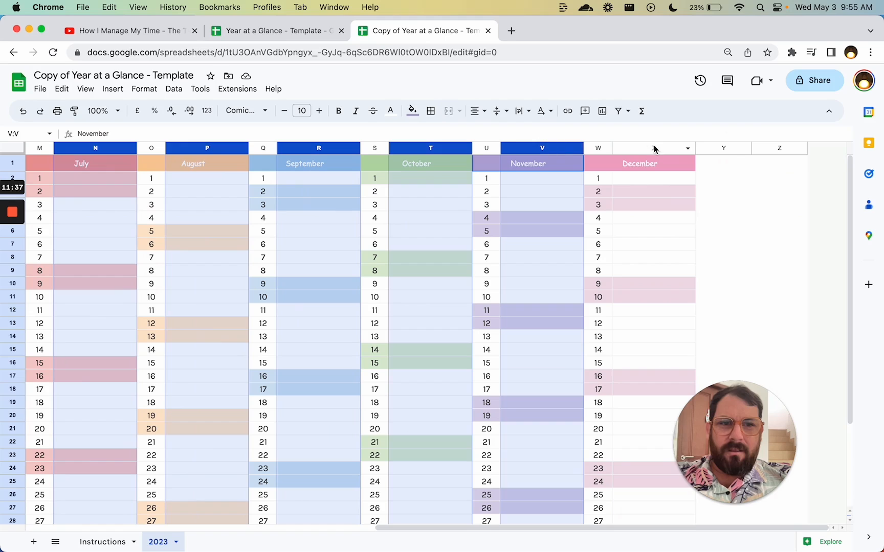
pyautogui.keyDown('super'); pyautogui.click(653, 147); pyautogui.keyUp('super')
pyautogui.moveTo(693, 147); pyautogui.dragTo(752, 143)
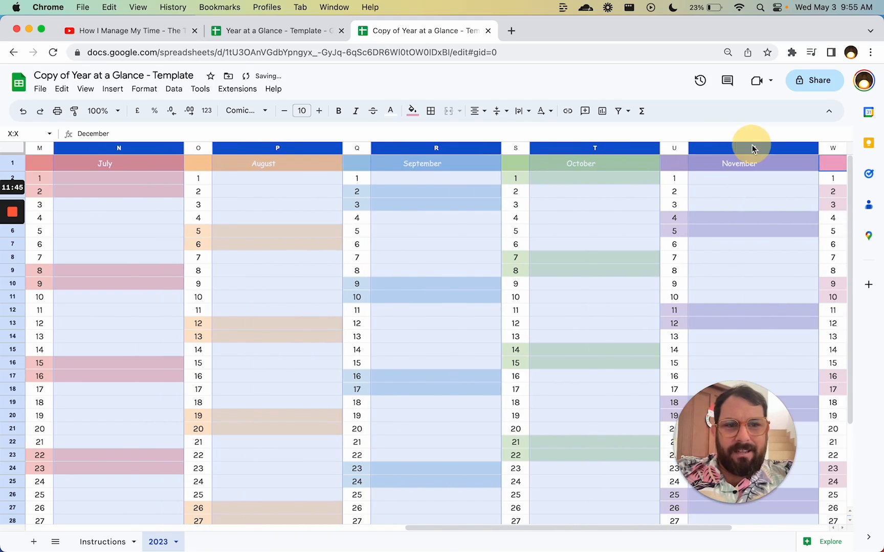
pyautogui.moveTo(658, 148); pyautogui.dragTo(672, 148)
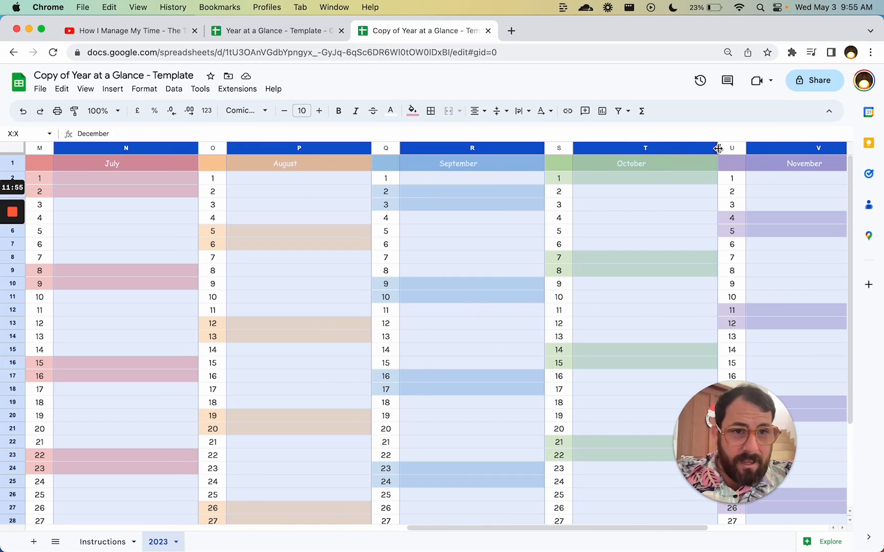
pyautogui.moveTo(716, 149); pyautogui.dragTo(744, 152)
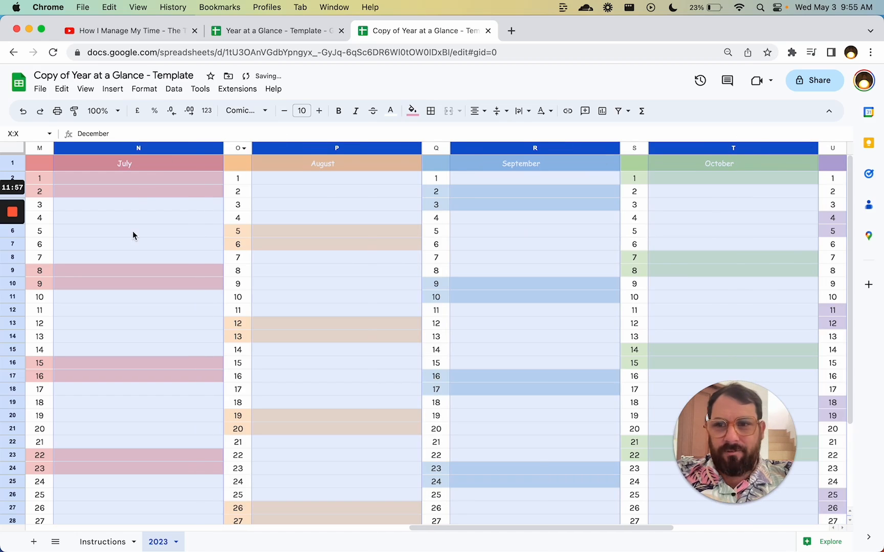
# - Review the widened month columns through December and back to January
pyautogui.hscroll(1, 323, 201)
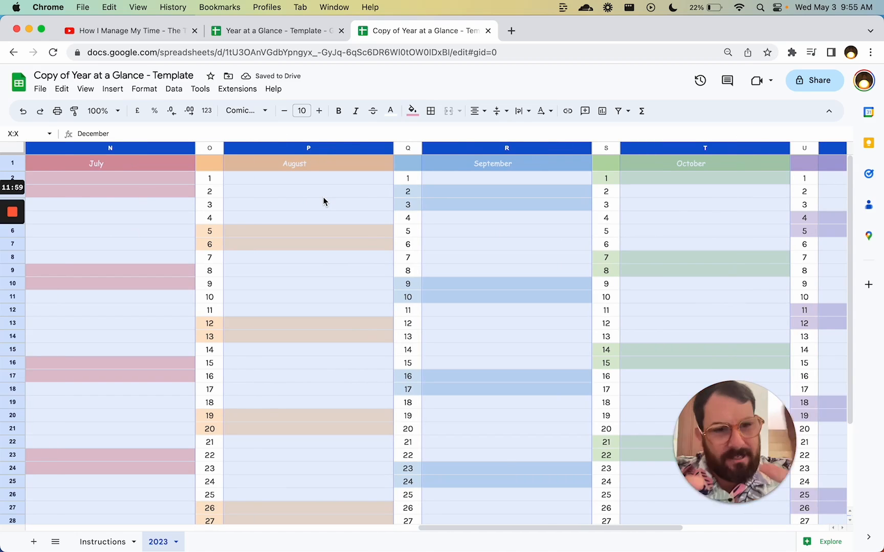
pyautogui.press('super+z')
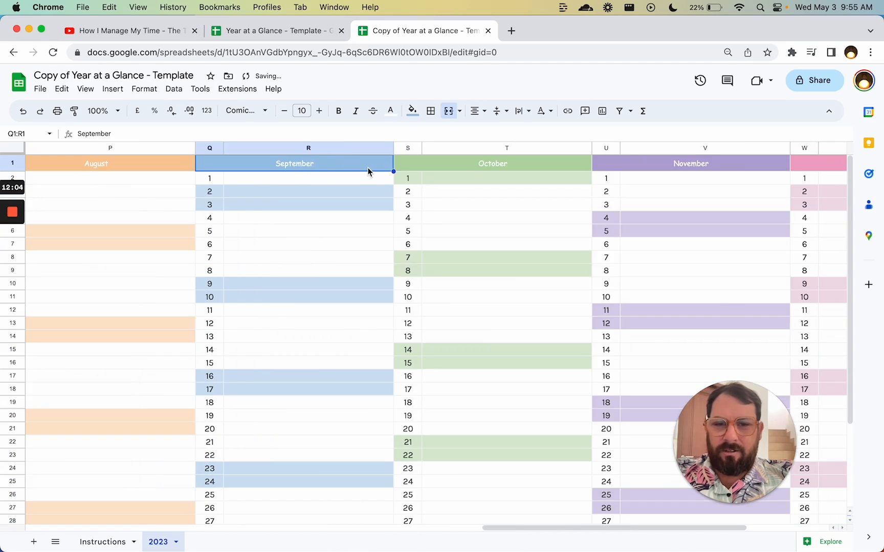
pyautogui.hscroll(6, 367, 171)
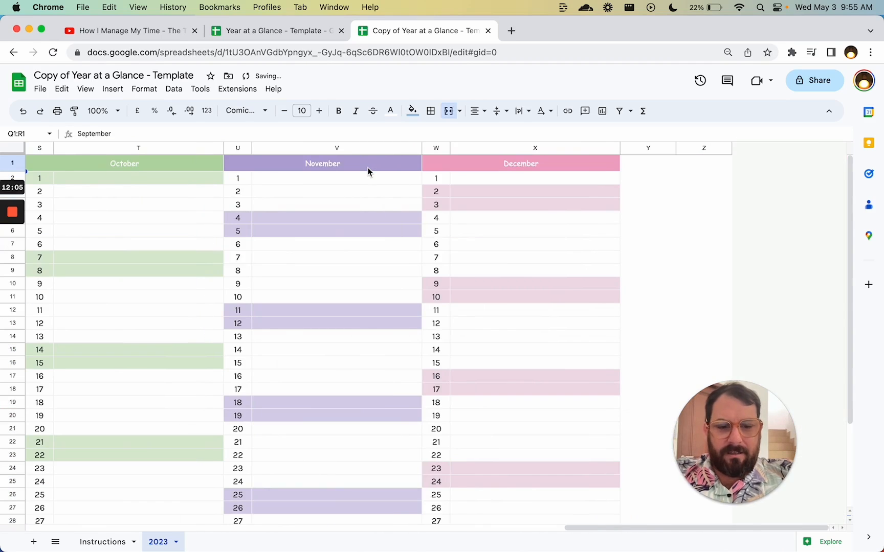
pyautogui.press('super+alt+minus')
pyautogui.press('Escape')
pyautogui.click(391, 182)
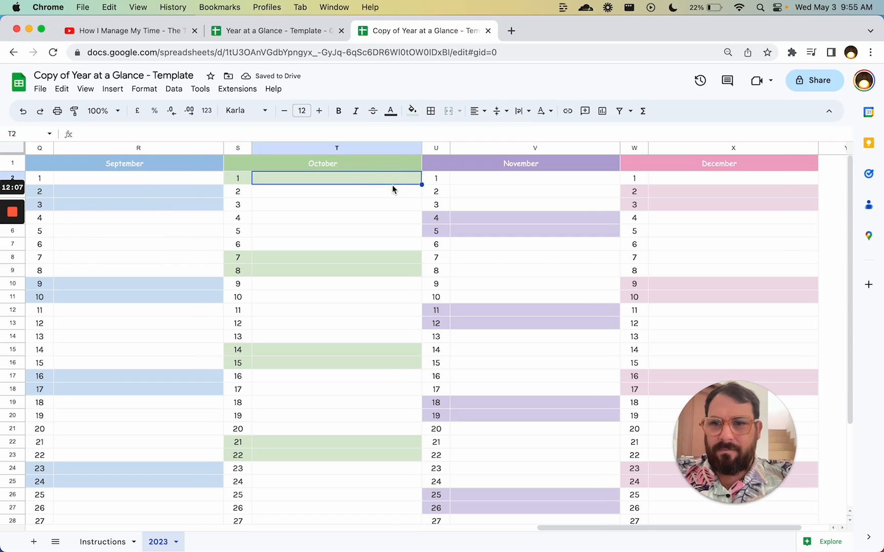
pyautogui.hscroll(-15, 367, 235)
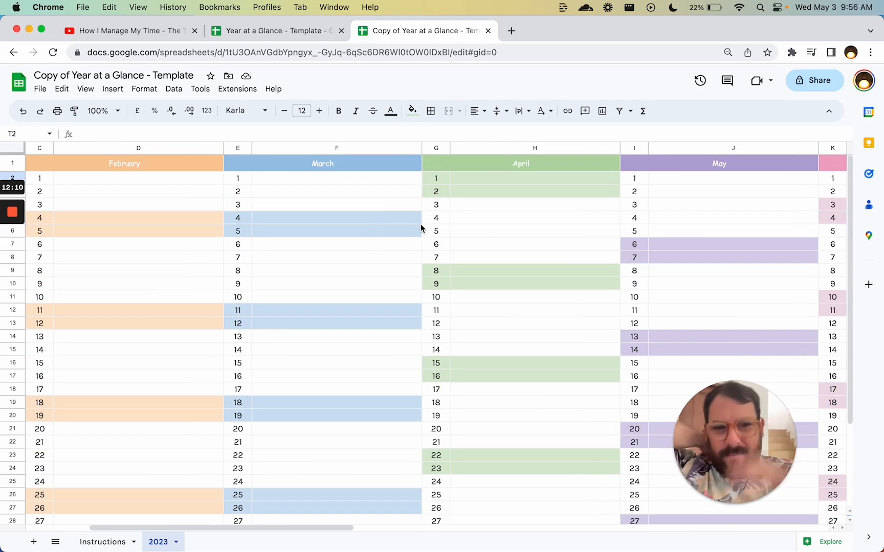
pyautogui.hscroll(-5, 422, 228)
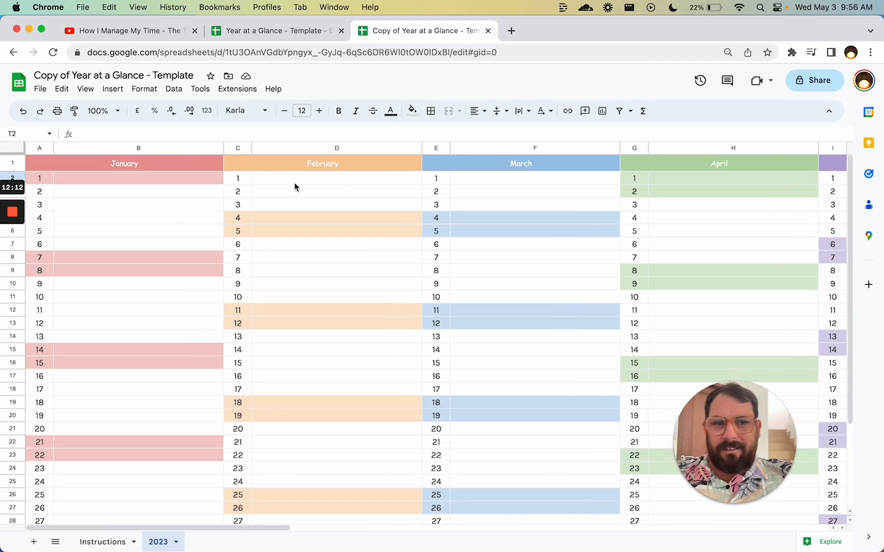
pyautogui.click(132, 163)
pyautogui.moveTo(326, 166); pyautogui.dragTo(684, 165)
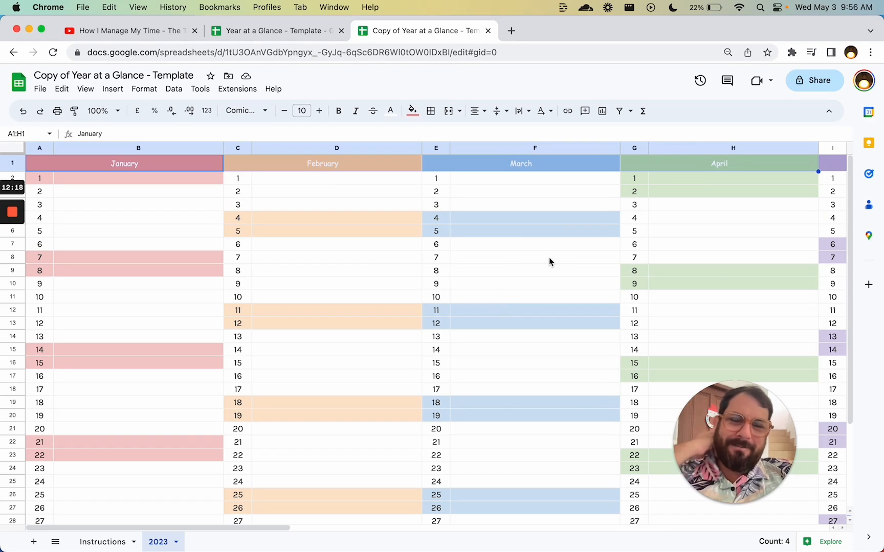
pyautogui.moveTo(517, 169); pyautogui.dragTo(165, 158)
# - Widen only the January, February and March note columns (B, D and F) further, making them moderately wider than the other months
pyautogui.click(165, 148)
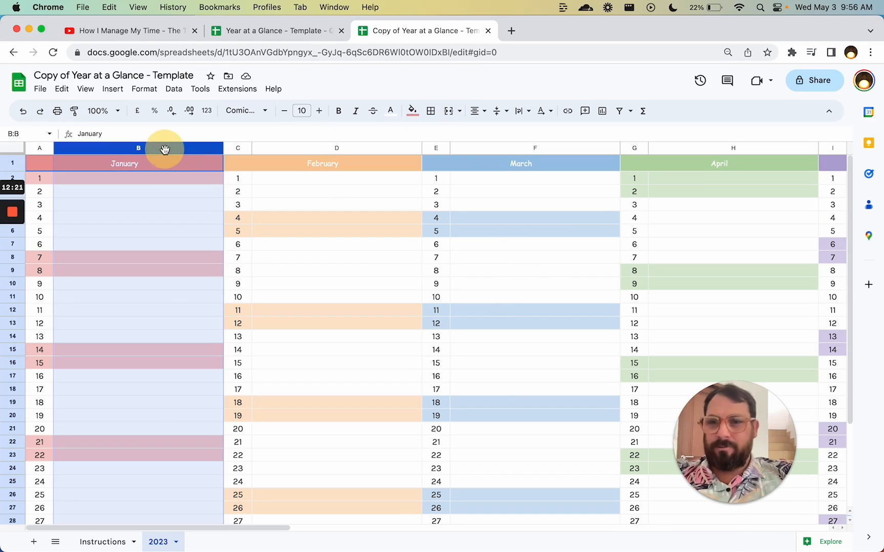
pyautogui.keyDown('super'); pyautogui.click(369, 147); pyautogui.keyUp('super')
pyautogui.keyDown('super'); pyautogui.click(506, 144); pyautogui.keyUp('super')
pyautogui.moveTo(620, 148); pyautogui.dragTo(734, 149)
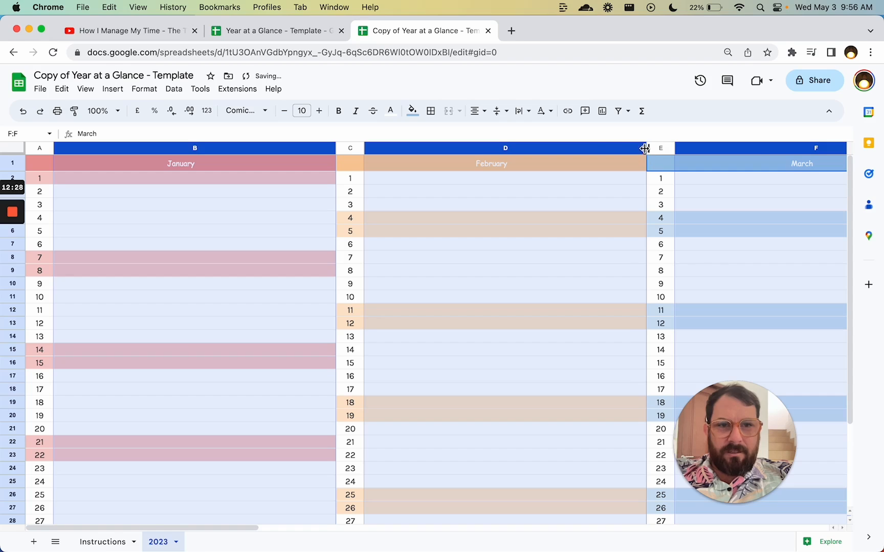
pyautogui.moveTo(646, 148); pyautogui.dragTo(562, 146)
pyautogui.click(626, 190)
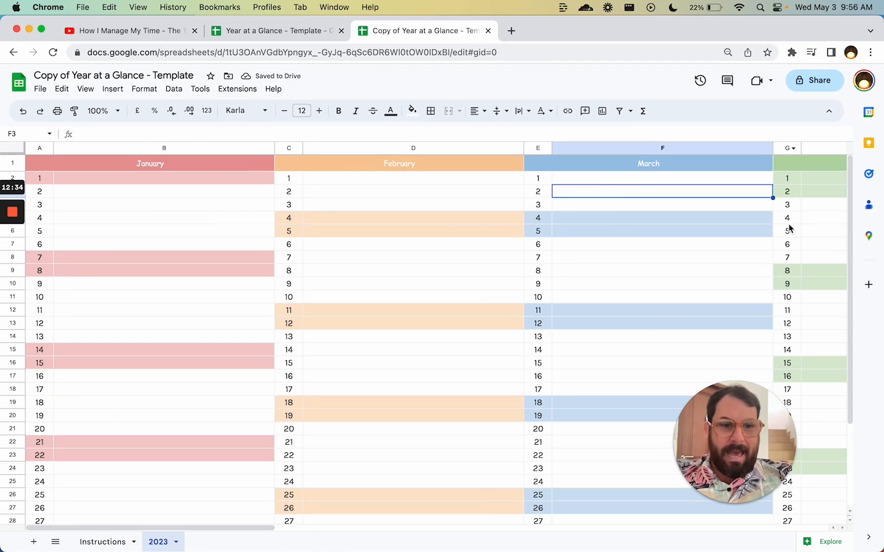
pyautogui.hscroll(5, 790, 228)
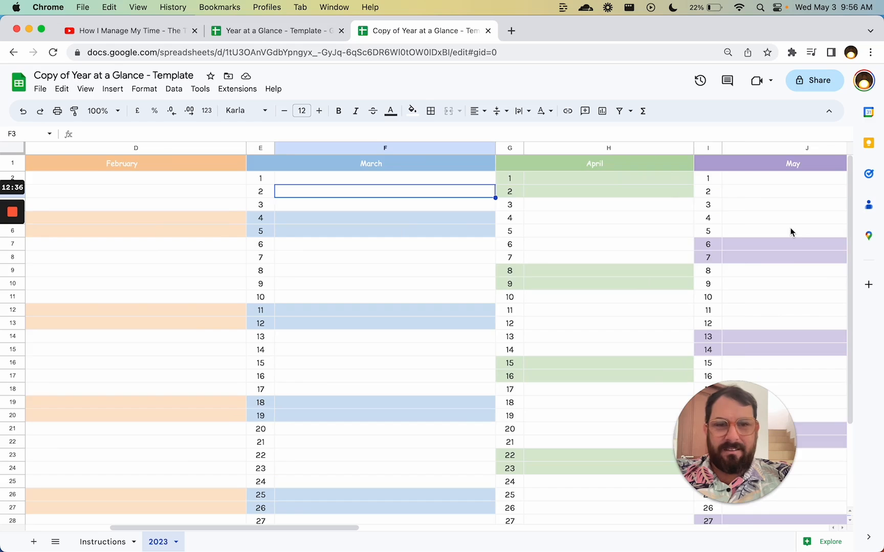
pyautogui.hscroll(-5, 790, 228)
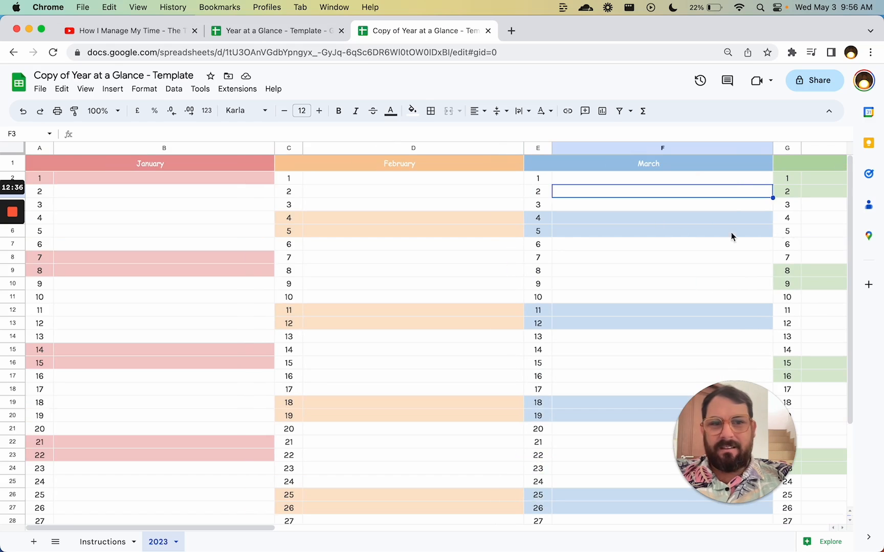
# - Fill the January 2 to 6 note cells (B3:B7) with a very pale cream shade
pyautogui.click(199, 236)
pyautogui.moveTo(209, 191); pyautogui.dragTo(219, 262)
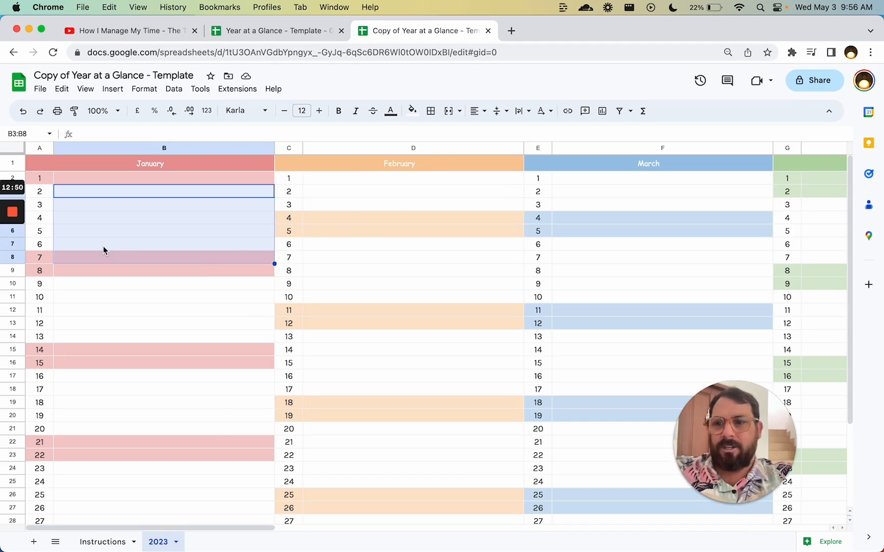
pyautogui.click(14, 258)
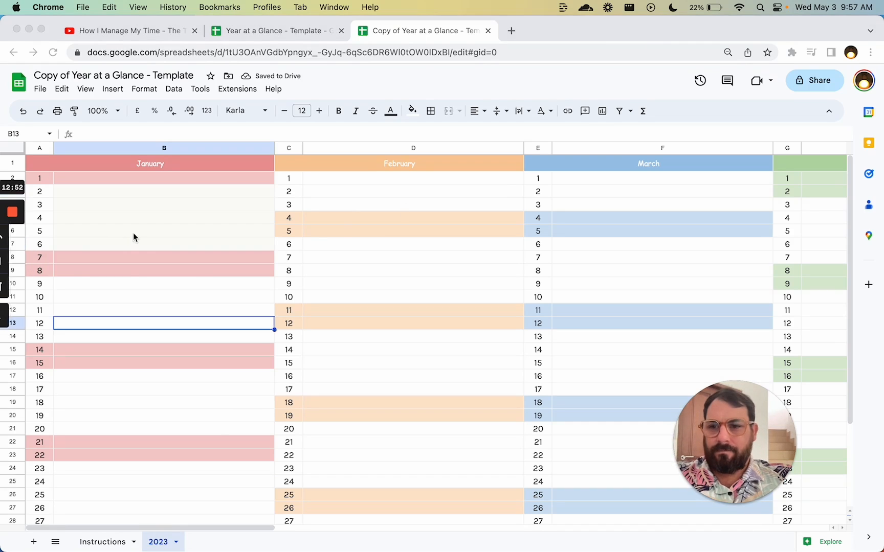
# - Copy the pale cells for January 2 to 6 and paste them onto January 9 to 13
pyautogui.moveTo(172, 194); pyautogui.dragTo(170, 241)
pyautogui.hotkey('ctrl', 'c')
pyautogui.click(212, 284)
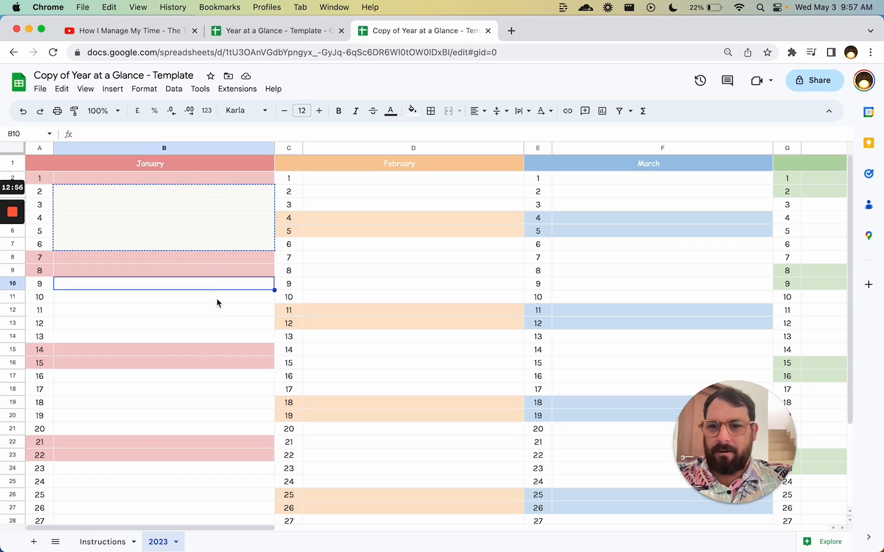
pyautogui.hotkey('ctrl', 'v')
pyautogui.click(208, 200)
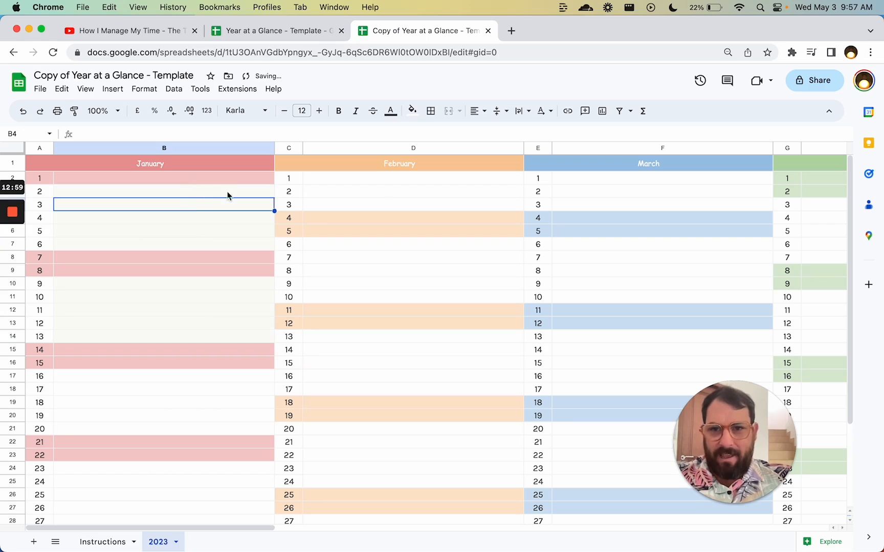
pyautogui.click(389, 182)
pyautogui.press('super+v')
pyautogui.press('super+z')
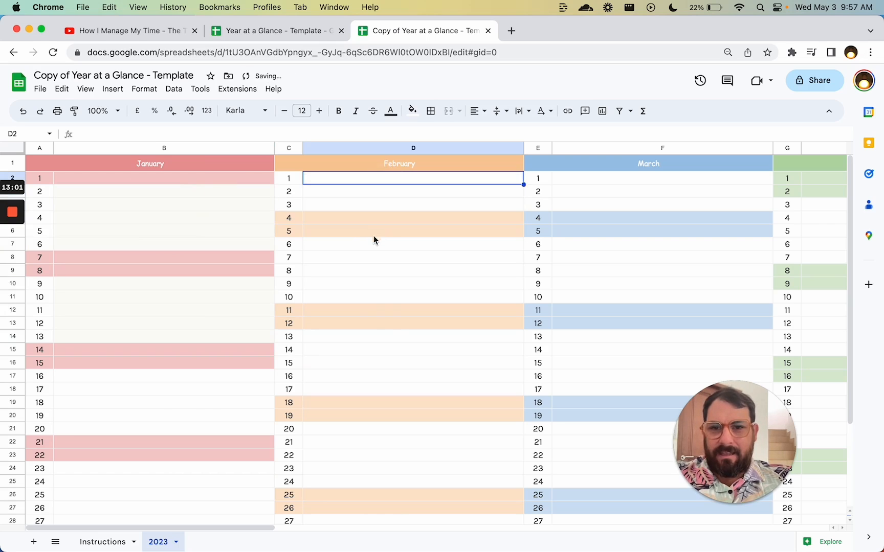
# - Paste the copied pale fill onto the February note cells for 6 to 10, 13 to 17 and 20 to 24
pyautogui.click(359, 244)
pyautogui.press('super+v')
pyautogui.click(328, 338)
pyautogui.press('super+v')
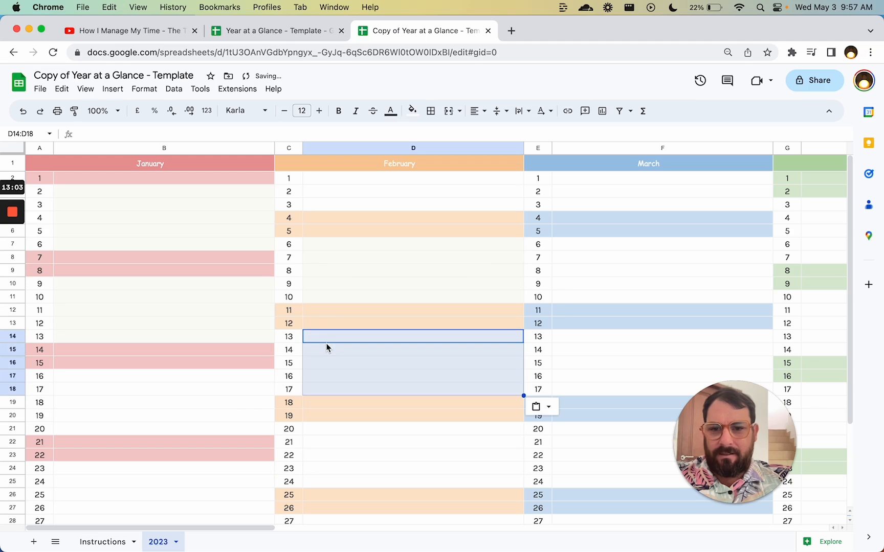
pyautogui.scroll(-5, 233, 410)
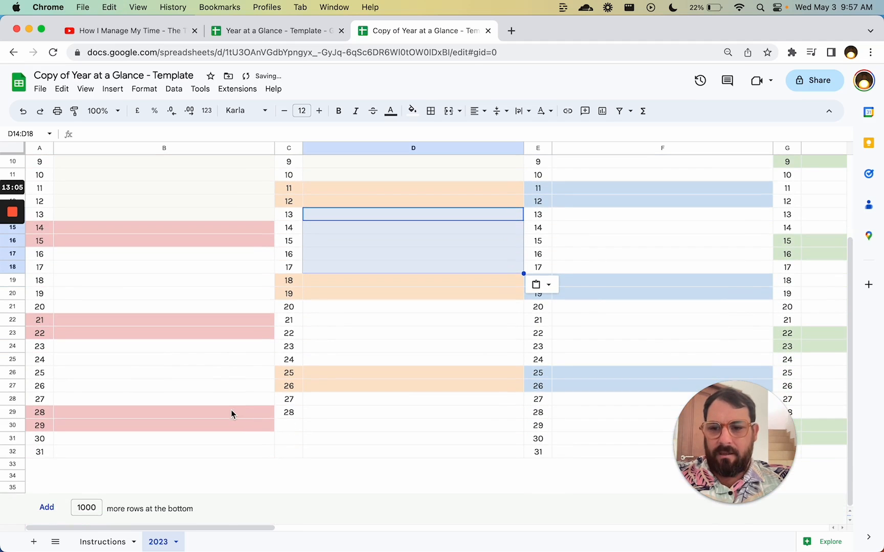
pyautogui.click(350, 309)
pyautogui.press('super+v')
# - Paste the copied pale fill onto the March note cells for 6 to 10, 13 to 17 and 20 to 24
pyautogui.scroll(5, 351, 310)
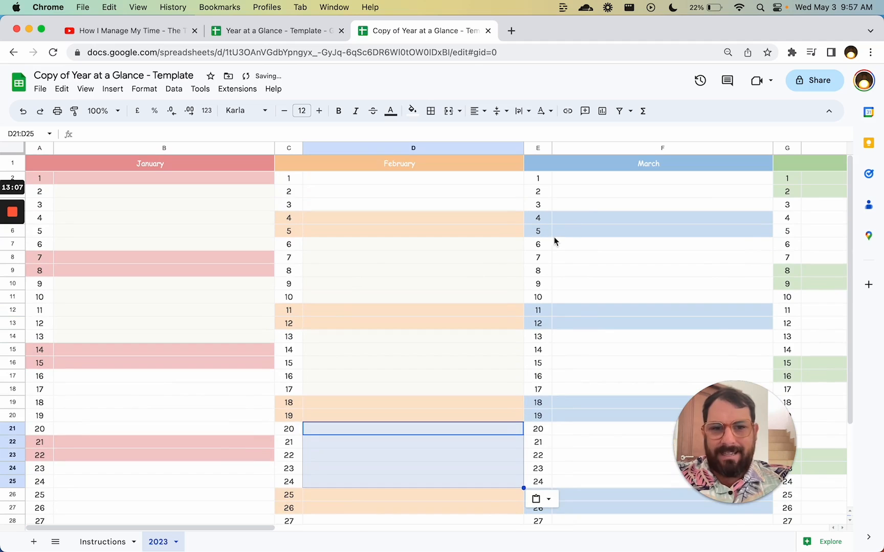
pyautogui.click(588, 246)
pyautogui.press('super+v')
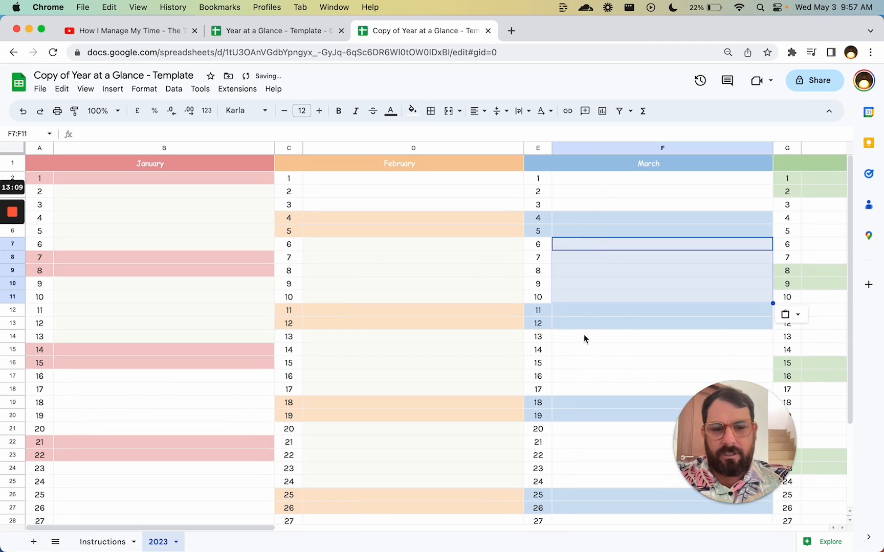
pyautogui.click(582, 341)
pyautogui.press('super+v')
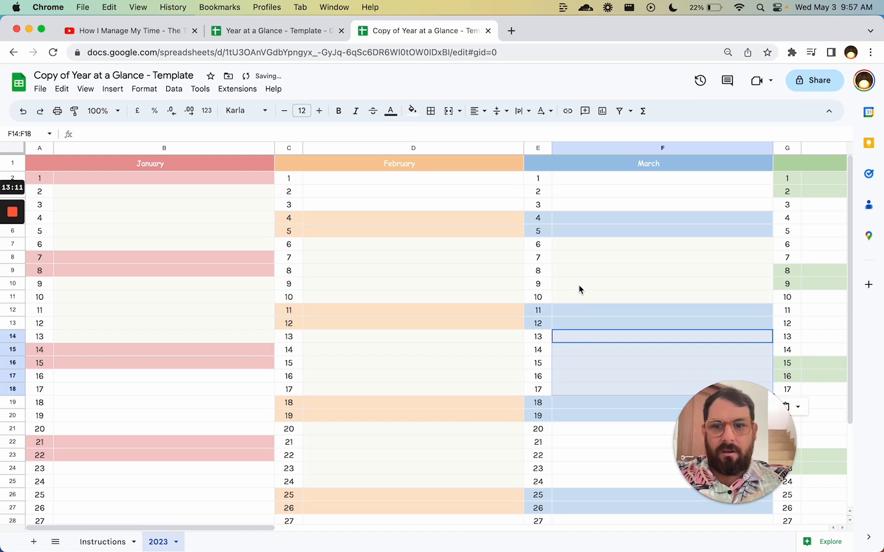
pyautogui.scroll(-3, 465, 261)
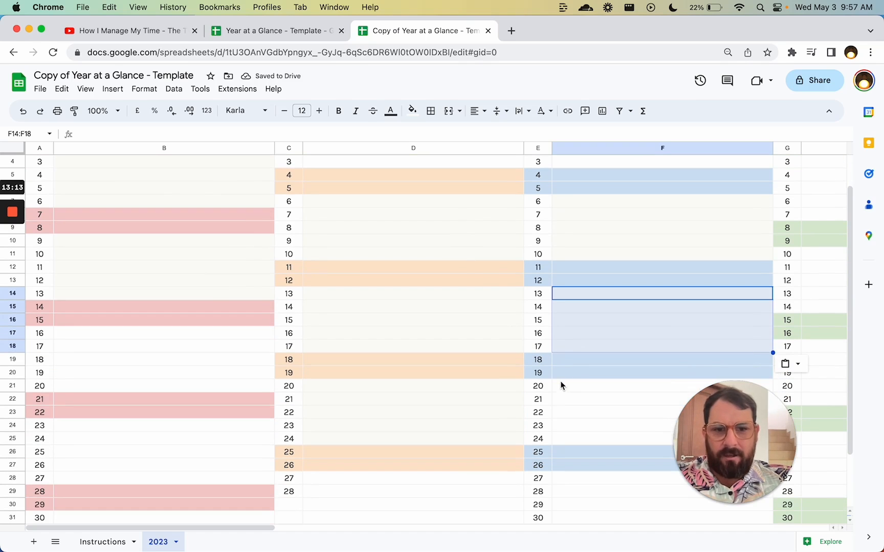
pyautogui.click(560, 385)
pyautogui.press('super+v')
pyautogui.scroll(-2, 409, 328)
pyautogui.scroll(3, 405, 321)
pyautogui.click(365, 192)
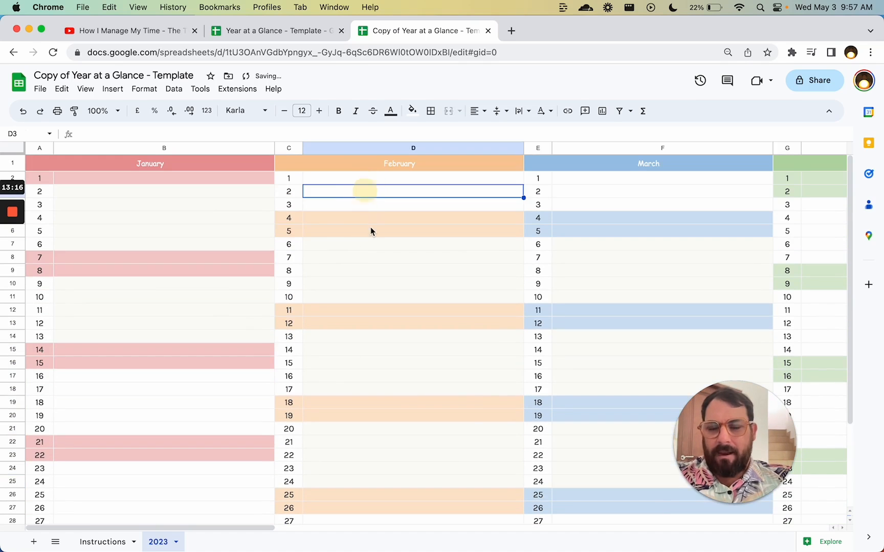
# - Paste the copied pale fill onto the May note cells for 1 to 5 and 8 to 12
pyautogui.hscroll(6, 327, 279)
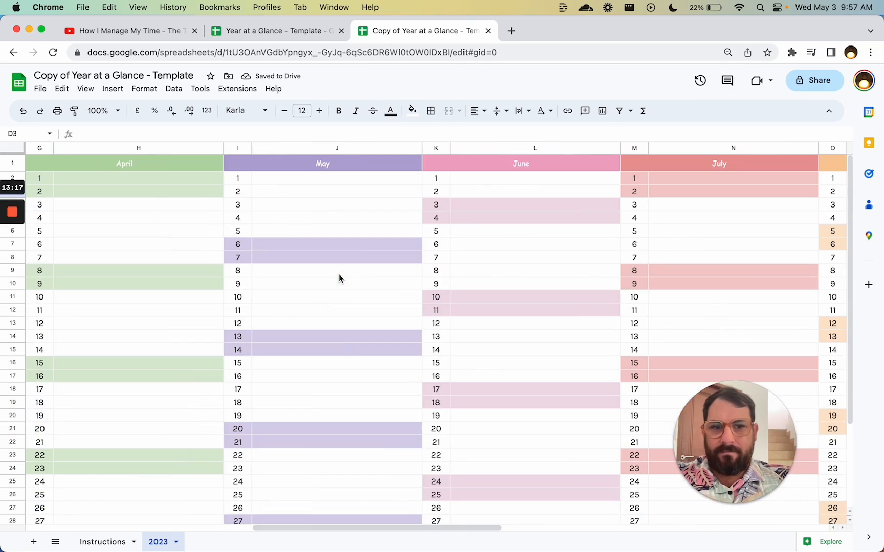
pyautogui.click(346, 178)
pyautogui.press('super+v')
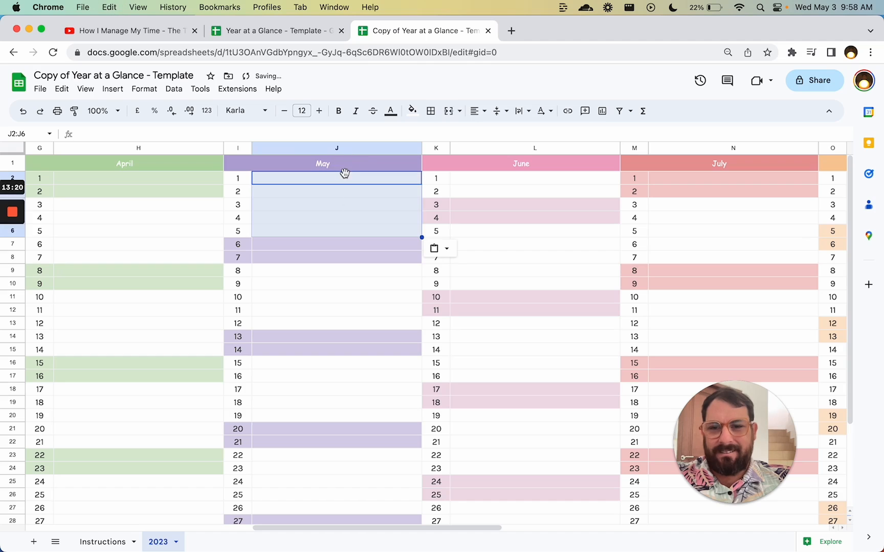
pyautogui.click(328, 274)
pyautogui.press('super+v')
# - Paste the copied pale fill onto the June note cells for 5 to 9, 12 to 16 and 19 to 23
pyautogui.click(473, 229)
pyautogui.press('super+v')
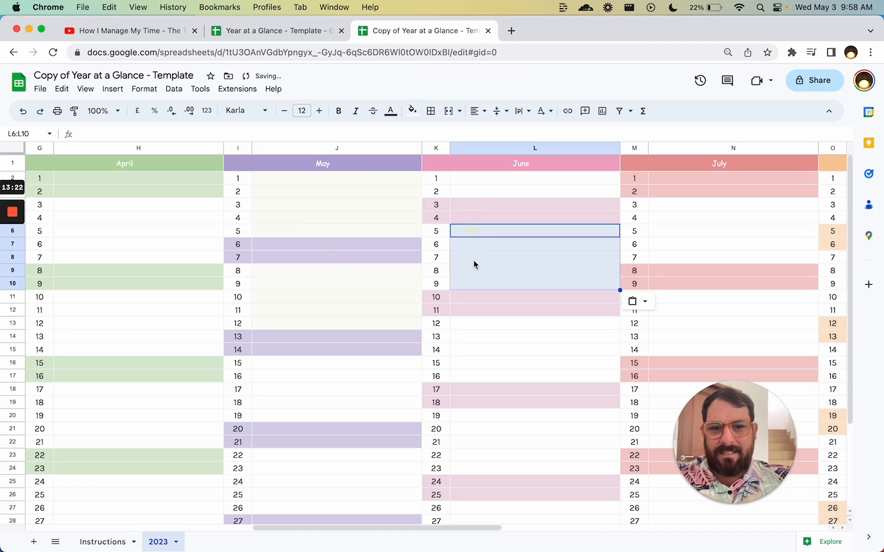
pyautogui.click(474, 327)
pyautogui.press('super+v')
pyautogui.scroll(-3, 473, 329)
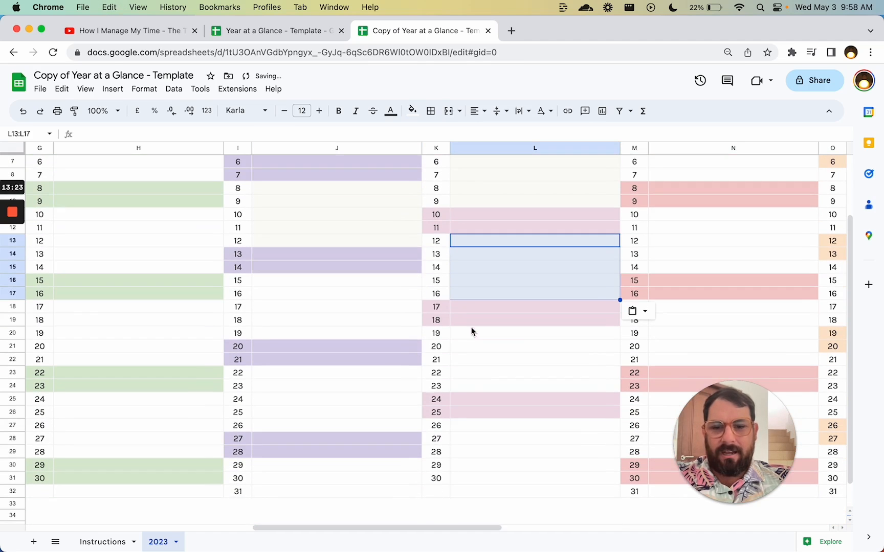
pyautogui.click(518, 333)
pyautogui.press('super+v')
pyautogui.scroll(3, 518, 336)
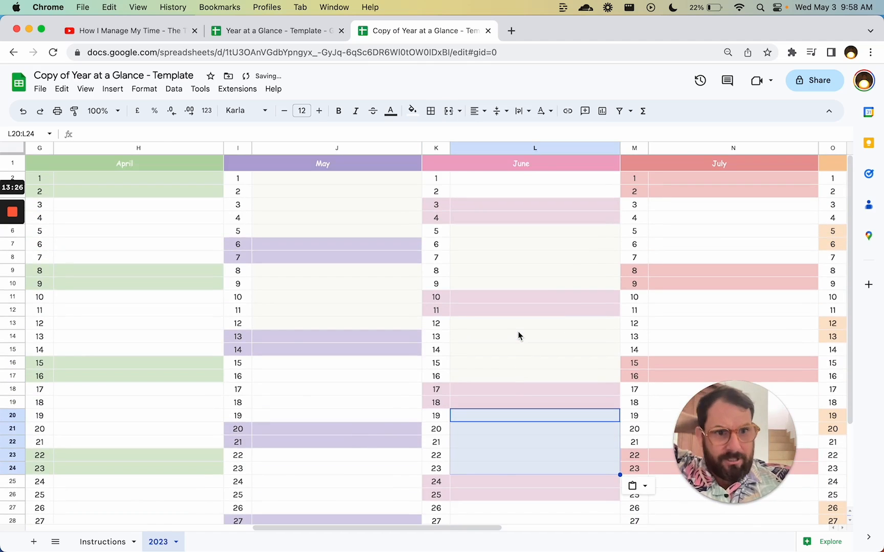
pyautogui.hscroll(-5, 518, 335)
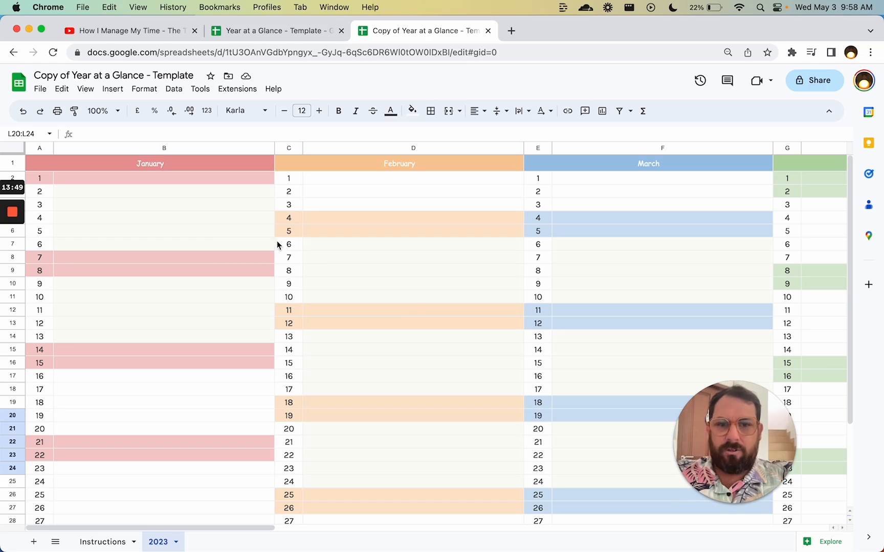
# - Paste the copied pale fill onto the note cells for July 3 to 7, August 7 to 11 and August 14 to 18
pyautogui.hscroll(10, 282, 245)
pyautogui.click(476, 203)
pyautogui.press('cmd+v')
pyautogui.hscroll(8, 474, 205)
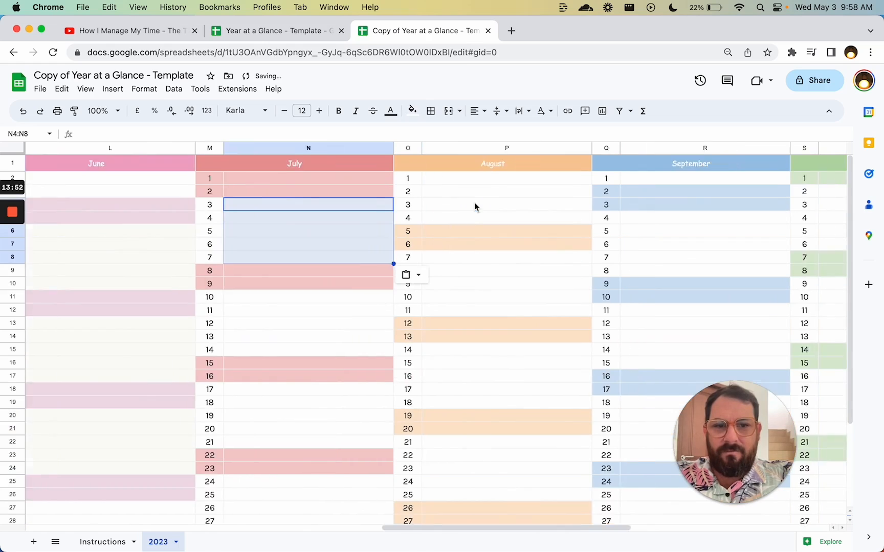
pyautogui.click(282, 257)
pyautogui.press('super+v')
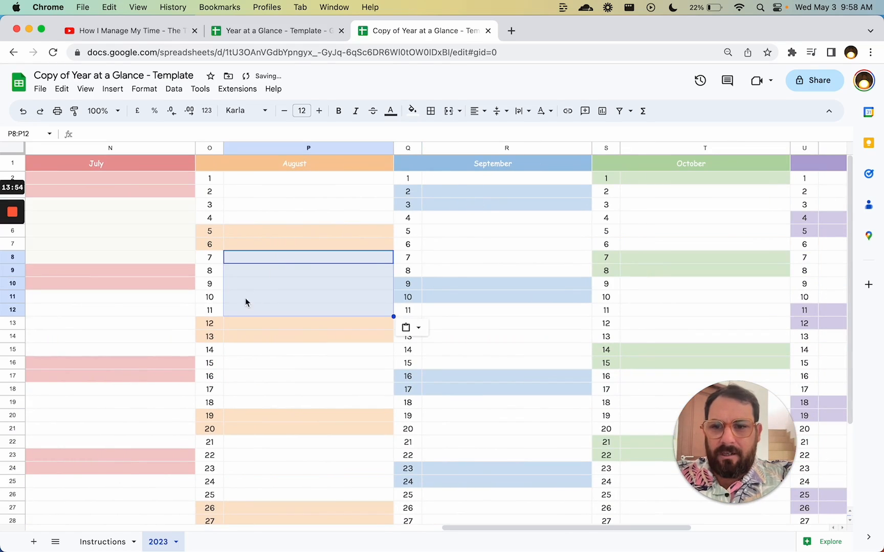
pyautogui.click(278, 349)
pyautogui.press('super+v')
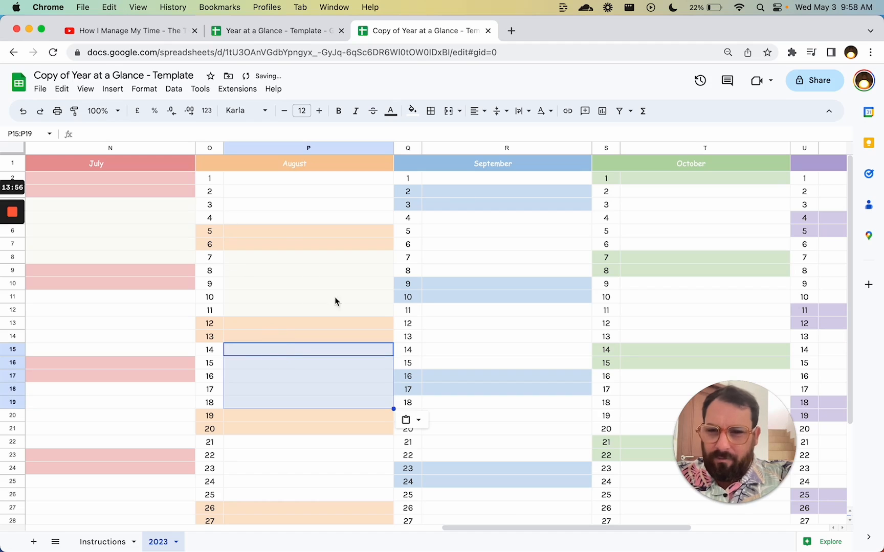
# - Paste the copied pale fill onto the September note cells for 4 to 8 and 11 to 15
pyautogui.click(475, 225)
pyautogui.press('super+v')
pyautogui.click(450, 312)
pyautogui.press('super+v')
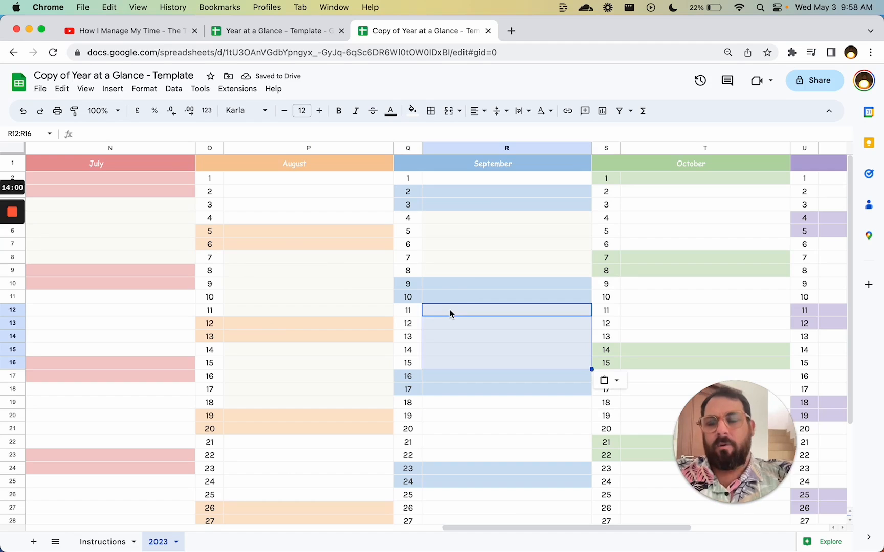
# - Look through the installed Google Sheets extensions for a sheet styling add-on
pyautogui.hscroll(-10, 450, 314)
pyautogui.click(237, 88)
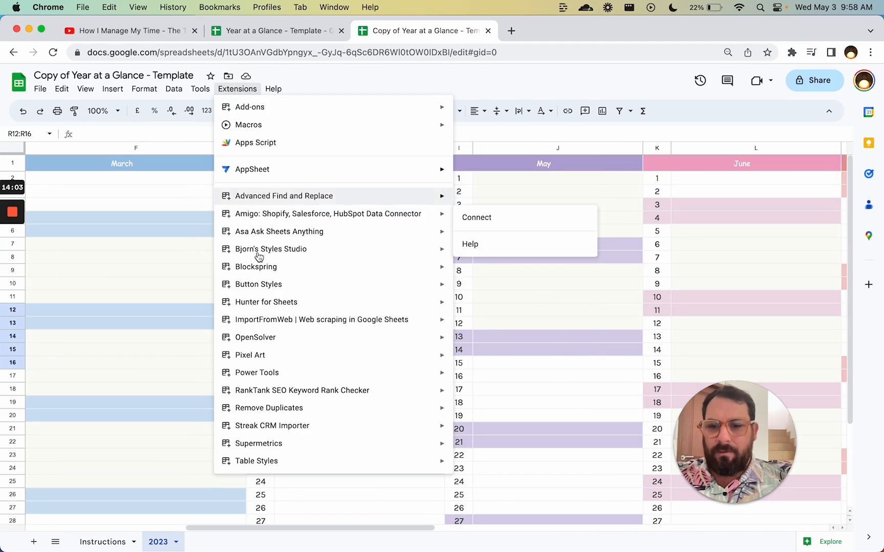
pyautogui.click(244, 88)
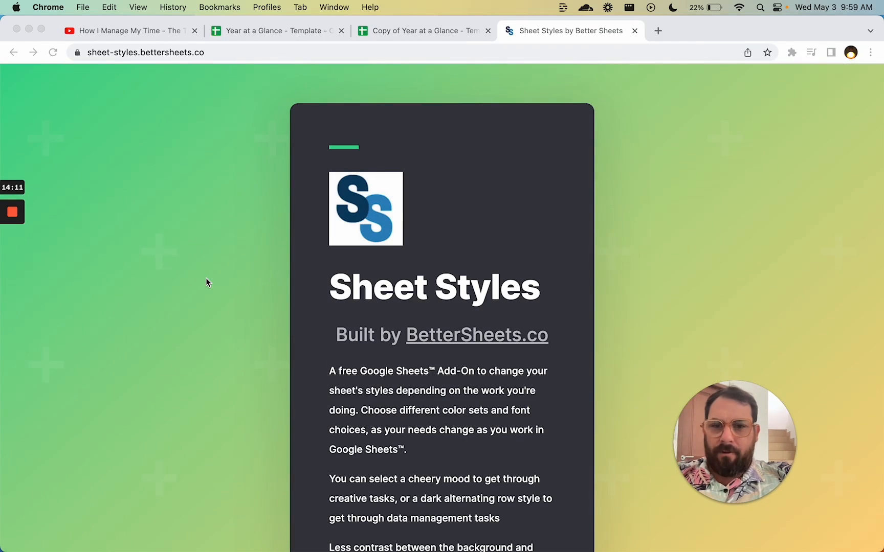
# - Examine the Sheet Styles add-on page, reading its description and the preview of the Paper, Papyrus and Data Management styles
pyautogui.scroll(-1, 206, 281)
pyautogui.scroll(-1, 205, 280)
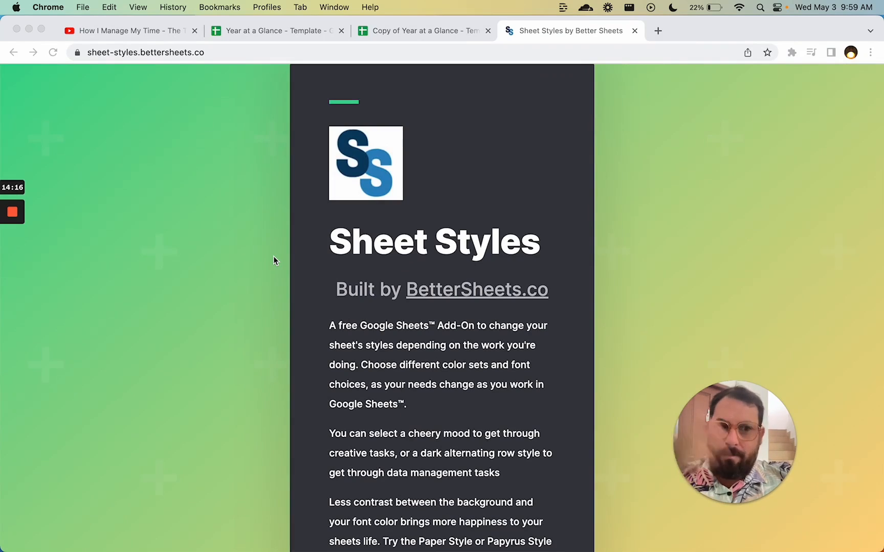
pyautogui.scroll(-15, 270, 387)
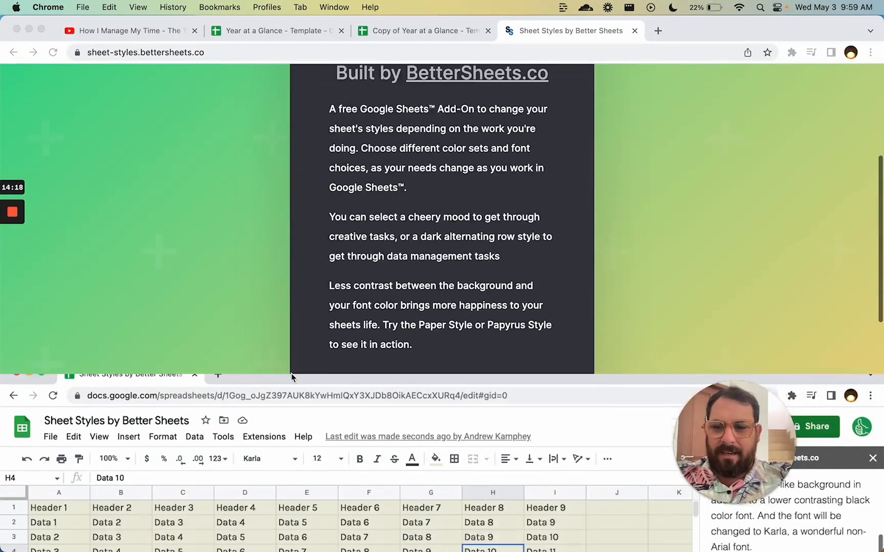
pyautogui.scroll(-1, 291, 377)
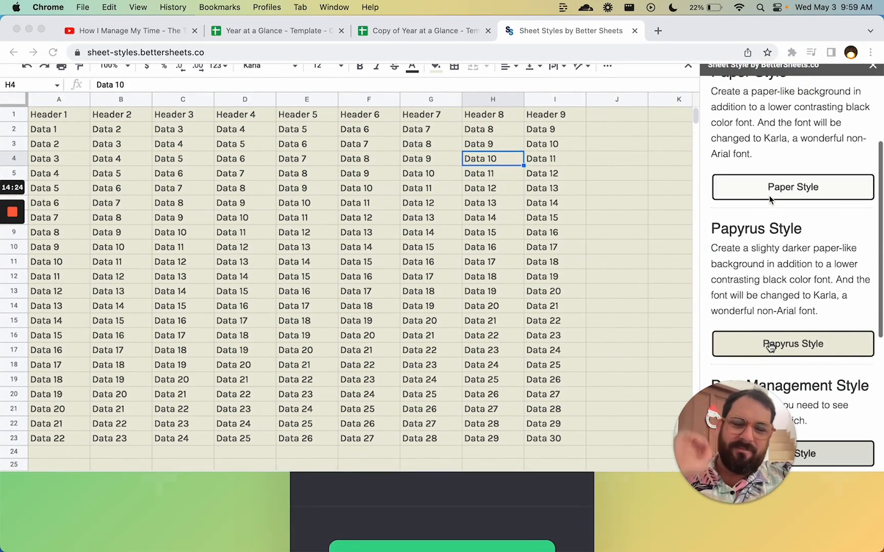
pyautogui.scroll(-1, 772, 201)
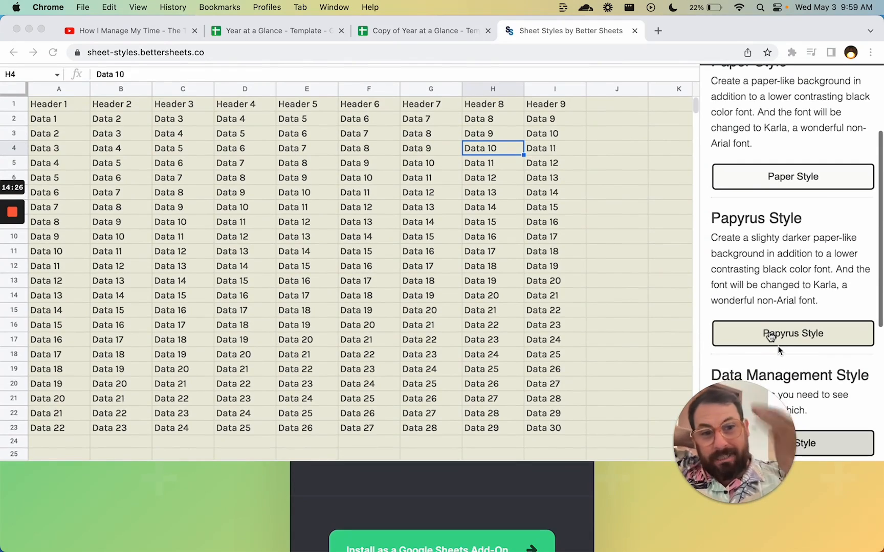
pyautogui.scroll(-1, 778, 346)
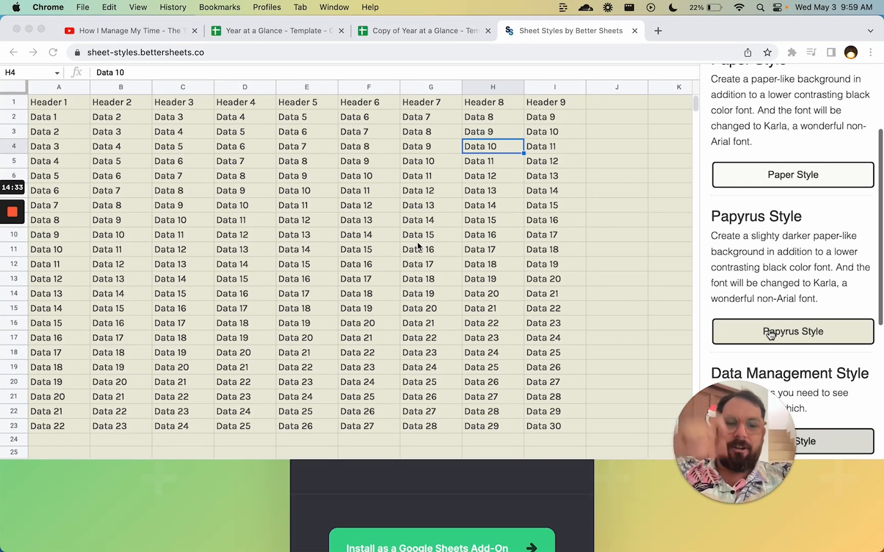
pyautogui.scroll(-4, 417, 246)
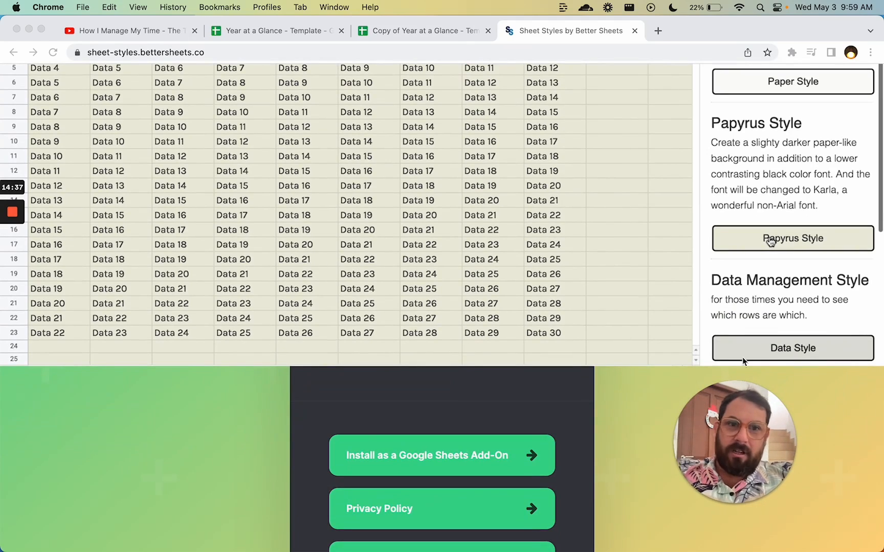
pyautogui.scroll(-1, 534, 265)
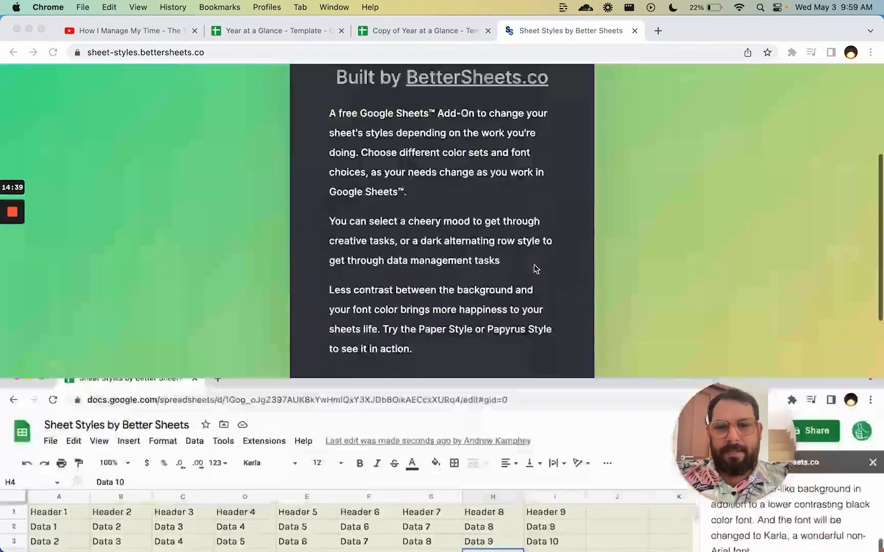
pyautogui.scroll(-10, 590, 270)
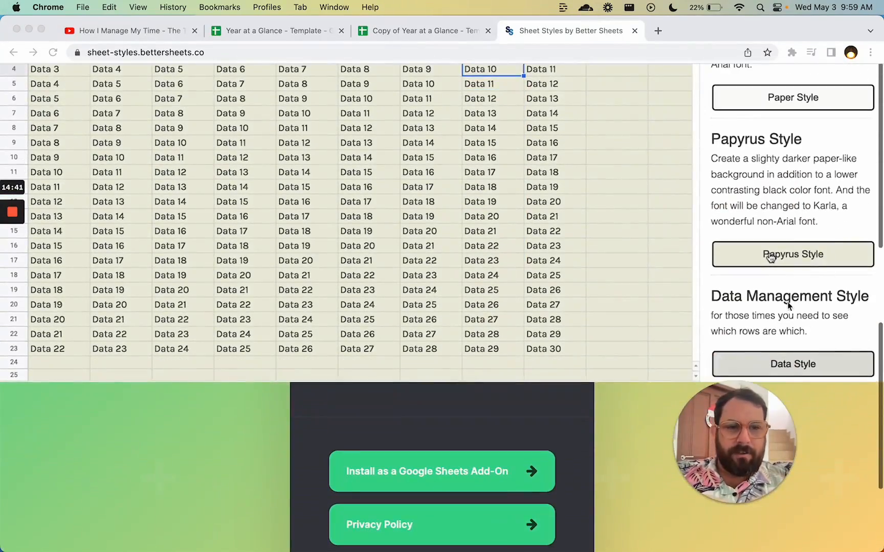
pyautogui.scroll(3, 788, 305)
pyautogui.scroll(2, 787, 305)
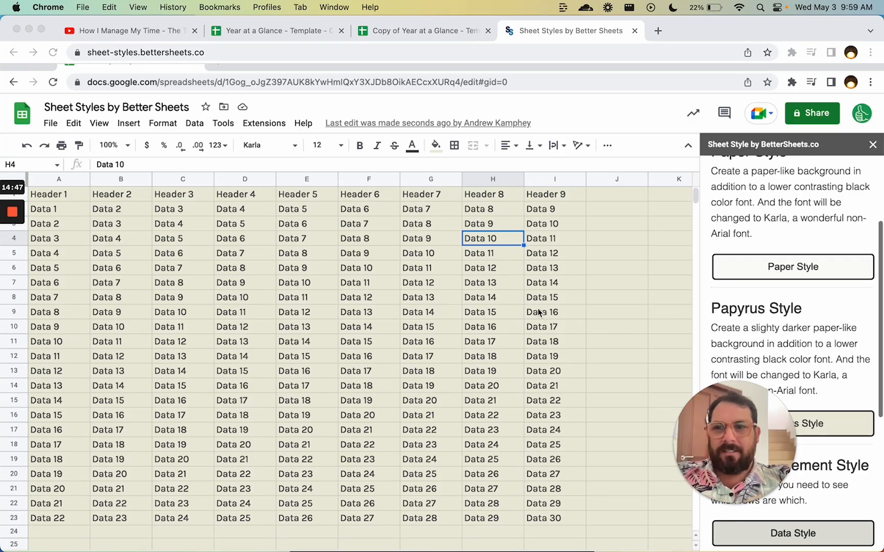
# - Return to the Year at a Glance copy and move the selection back to the January 1 date cell (A2)
pyautogui.click(425, 32)
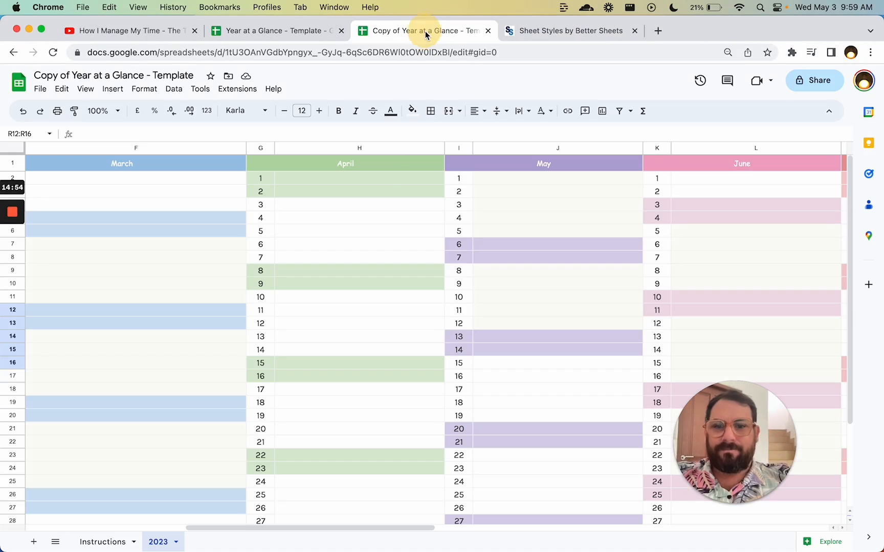
pyautogui.click(193, 205)
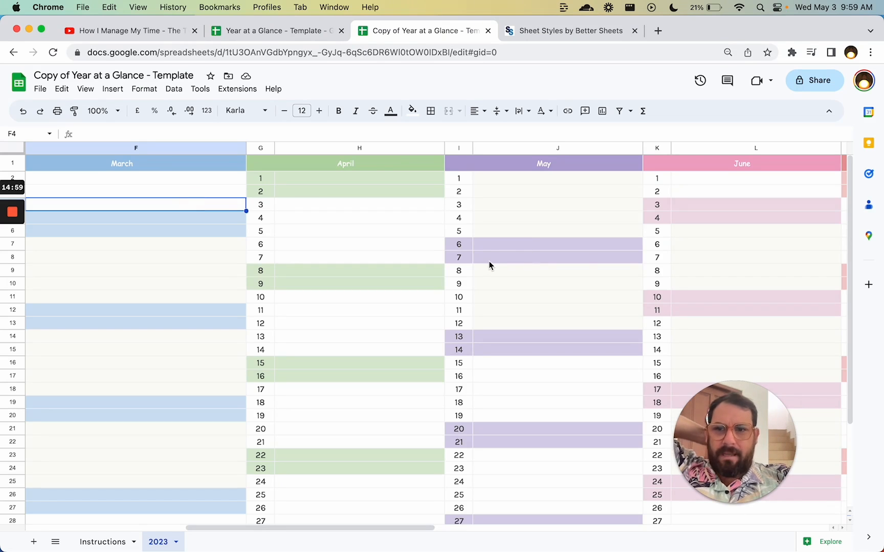
pyautogui.press('Up')
pyautogui.press('Left')
pyautogui.press('Left')
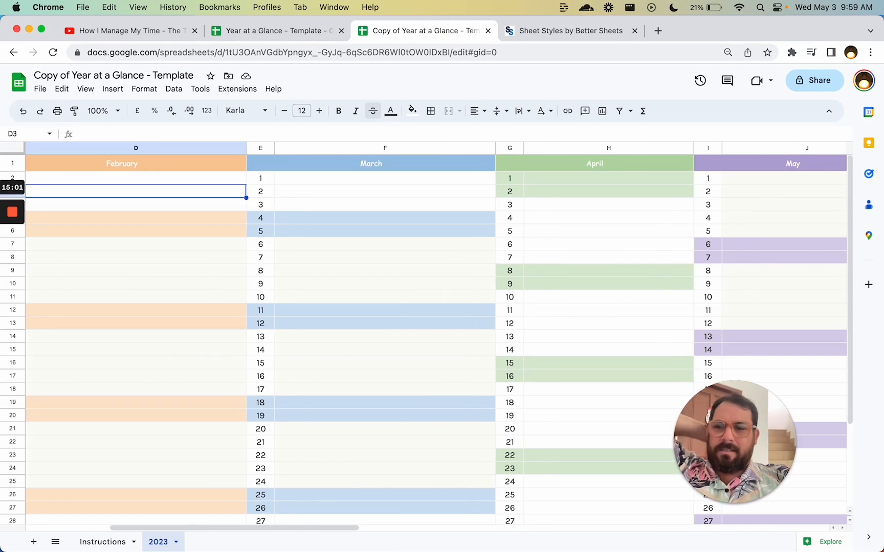
pyautogui.press('Up')
pyautogui.press('Left')
pyautogui.press('Left')
pyautogui.press('Left')
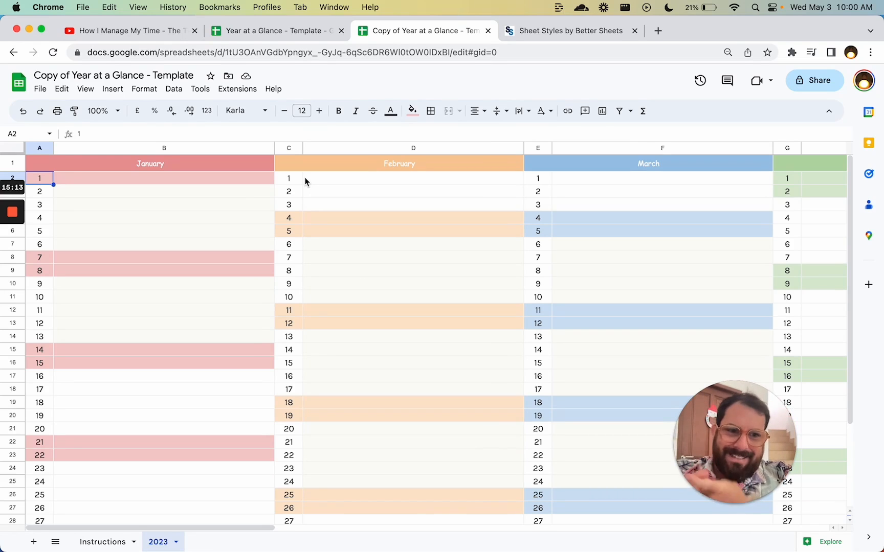
pyautogui.click(238, 152)
pyautogui.keyDown('shift'); pyautogui.click(573, 147); pyautogui.keyUp('shift')
pyautogui.click(417, 228)
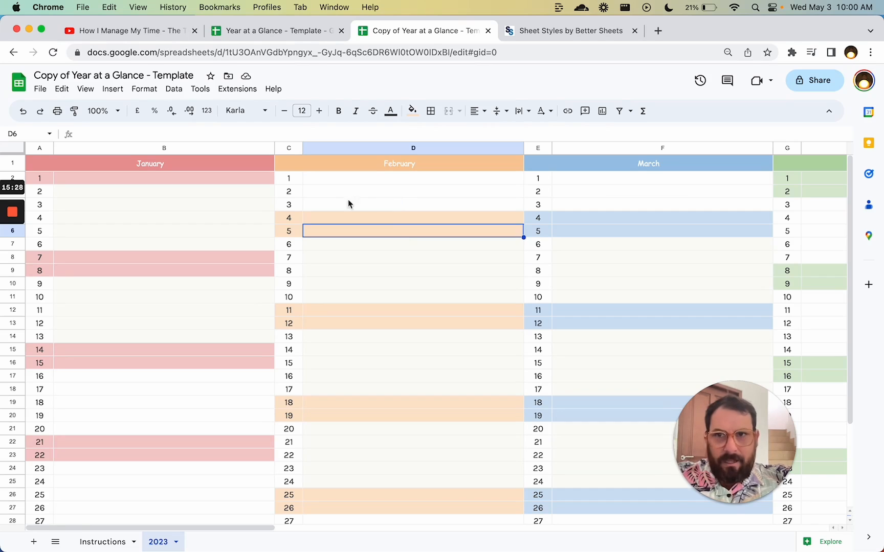
pyautogui.click(79, 86)
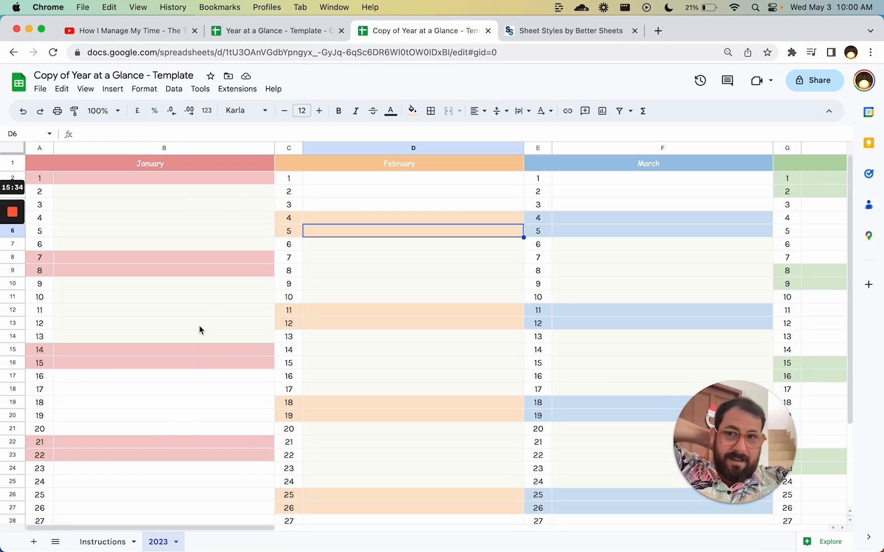
pyautogui.click(823, 78)
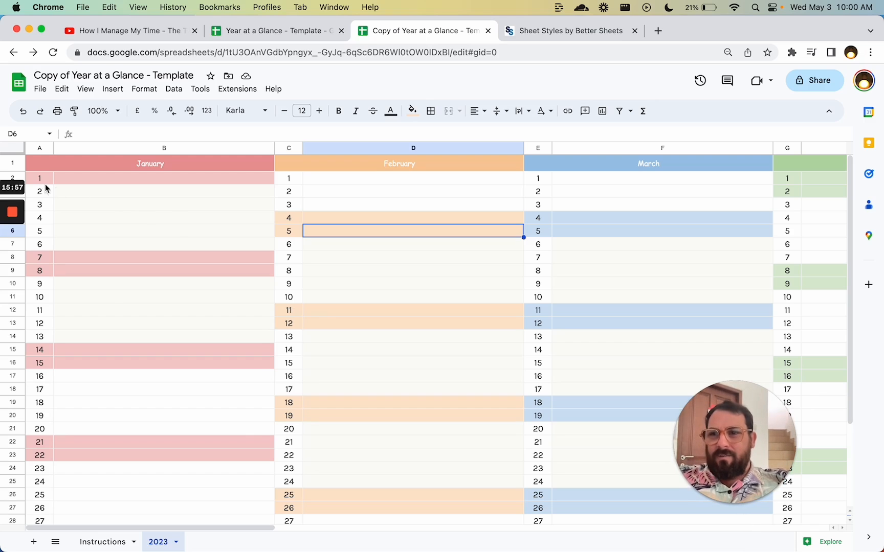
# - Insert a row above the month headers and make it about six times as tall as the header row
pyautogui.rightClick(12, 163)
pyautogui.click(127, 254)
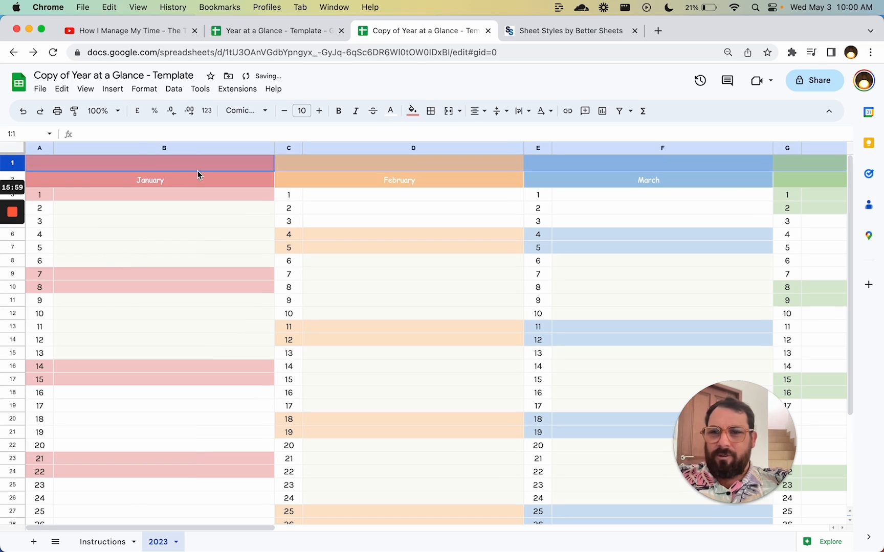
pyautogui.moveTo(15, 171); pyautogui.dragTo(16, 250)
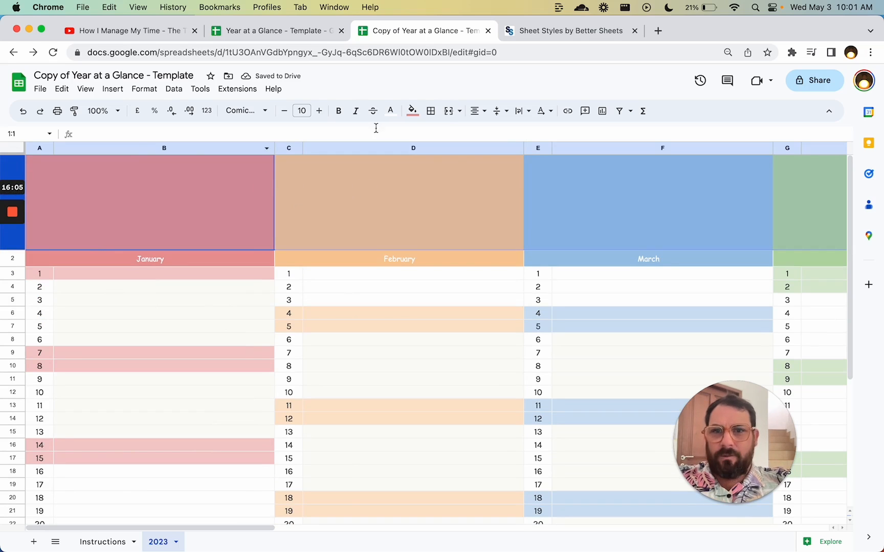
# - Fill the tall row above the month headers with light grey
pyautogui.click(412, 110)
pyautogui.click(497, 152)
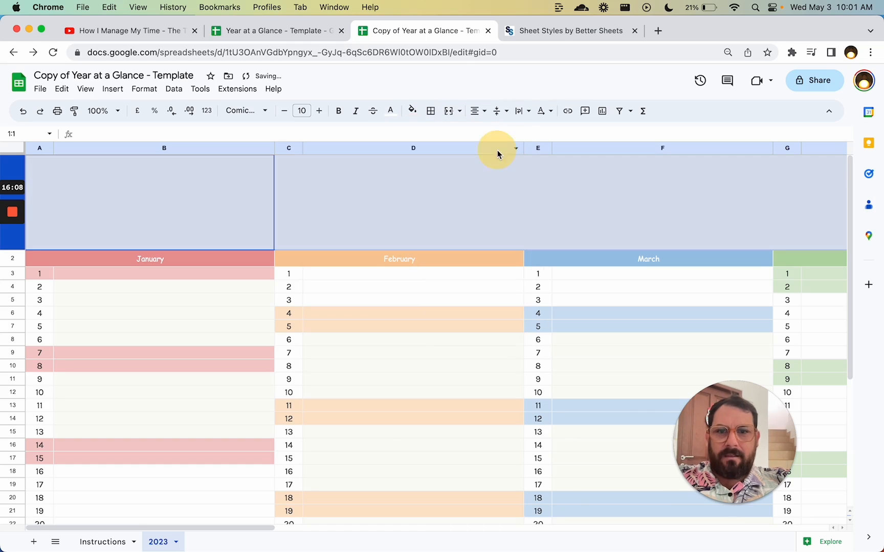
pyautogui.click(273, 203)
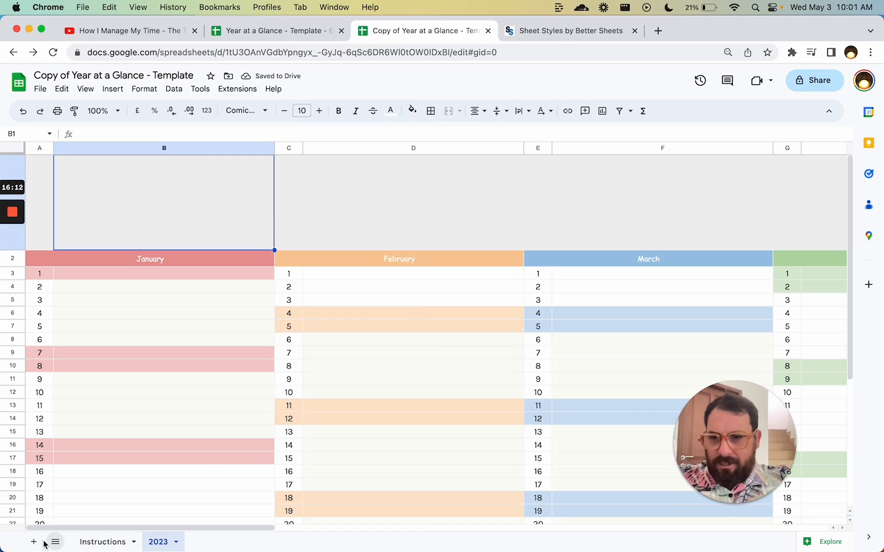
# - Undo the grey fill, the height change and the insertion of the row above the month headers
pyautogui.click(233, 256)
pyautogui.press('super+z')
pyautogui.press('super+z')
pyautogui.press('super+z')
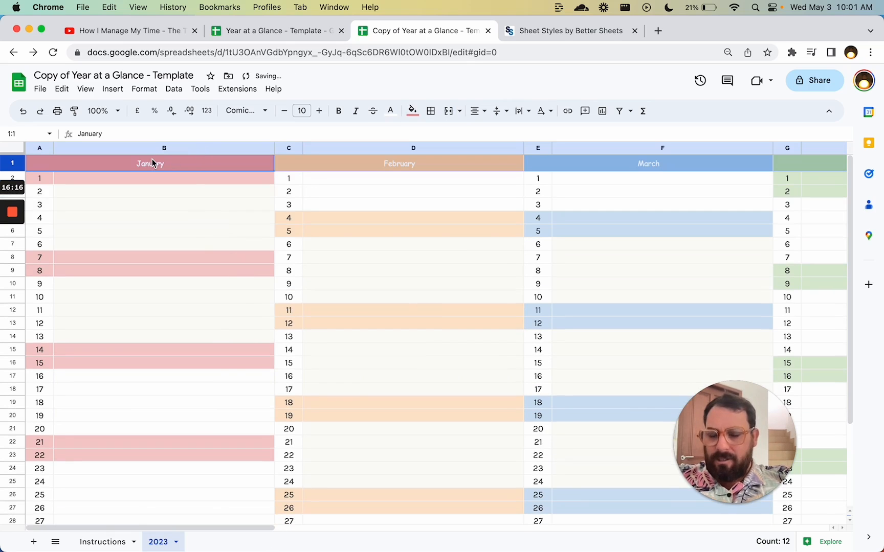
# - Switch to the Instructions sheet and copy the spreadsheet's web address
pyautogui.click(96, 542)
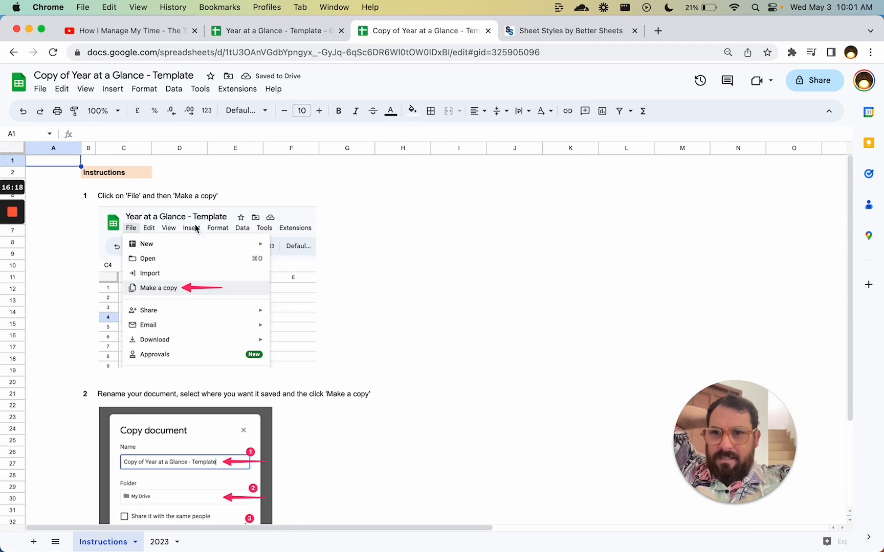
pyautogui.click(104, 185)
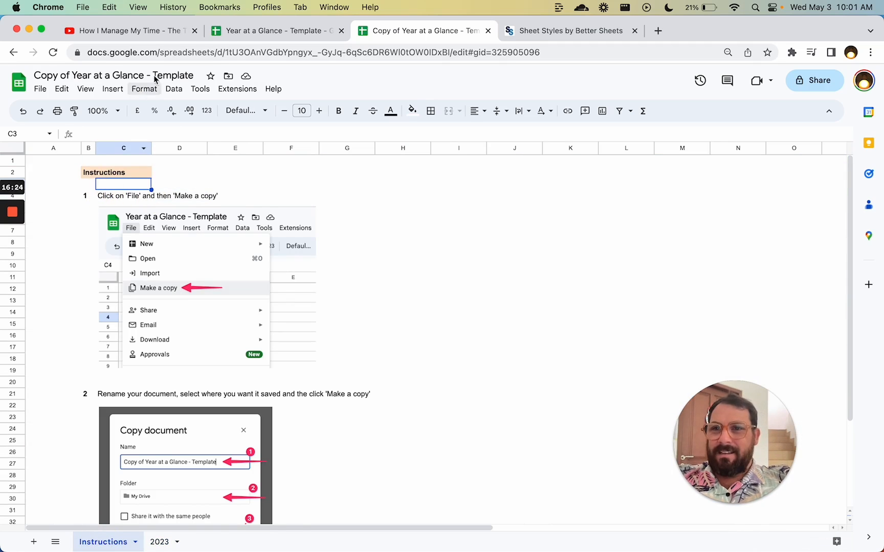
pyautogui.click(267, 51)
pyautogui.press('super+c')
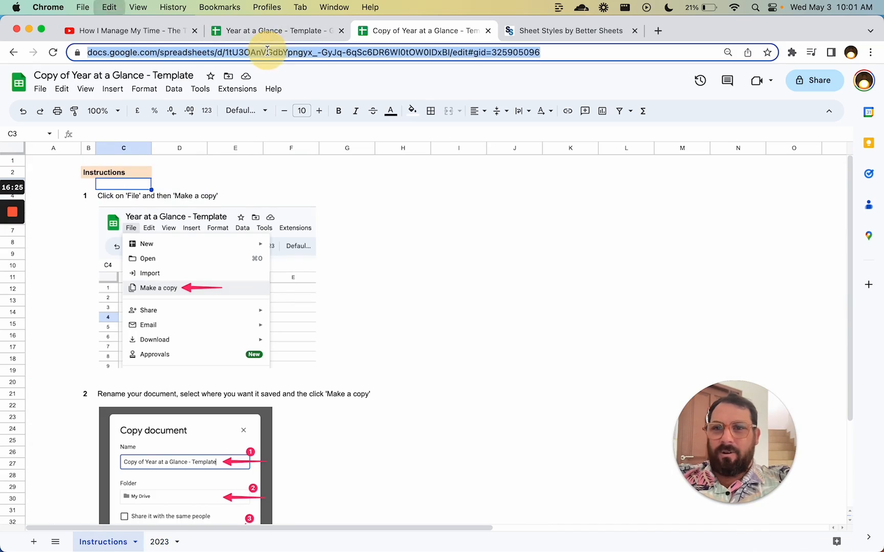
# - Start a HYPERLINK formula in cell C3 with the copied spreadsheet address as its URL
pyautogui.click(115, 188)
pyautogui.write('=HYPERLINK("')
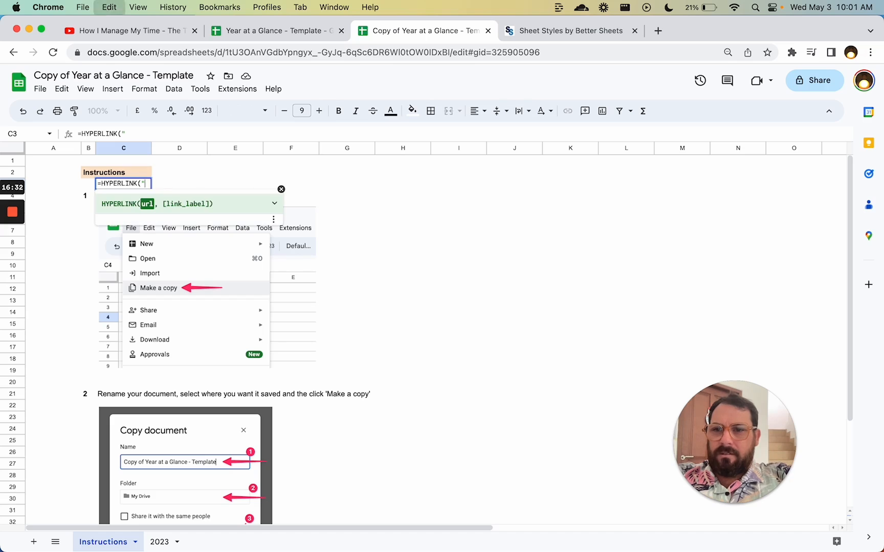
pyautogui.press('super+v')
pyautogui.write('",')
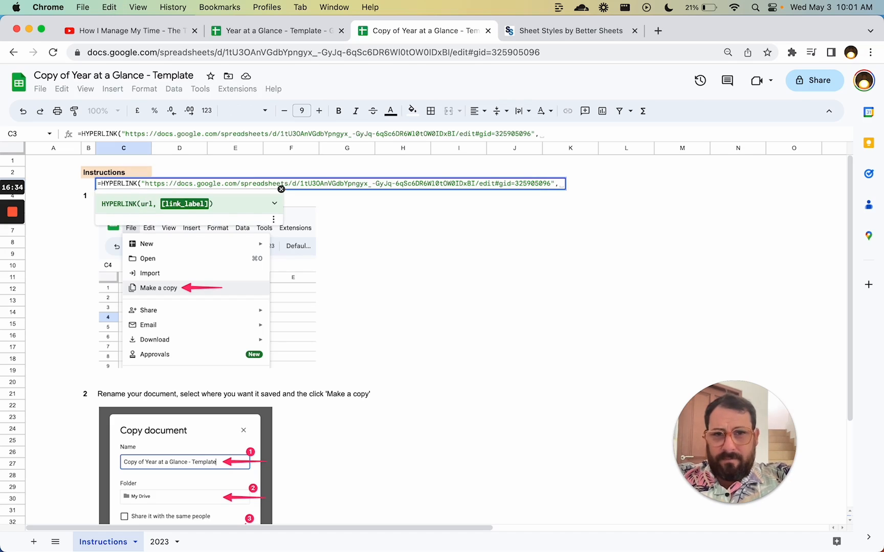
# - Replace the ending of the formula's URL, from edit onwards, with template/preview
pyautogui.press('BackSpace')
pyautogui.press('BackSpace')
pyautogui.press('BackSpace')
pyautogui.press('BackSpace')
pyautogui.press('BackSpace')
pyautogui.press('BackSpace')
pyautogui.press('BackSpace')
pyautogui.press('BackSpace')
pyautogui.press('BackSpace')
pyautogui.press('BackSpace')
pyautogui.press('BackSpace')
pyautogui.press('BackSpace')
pyautogui.press('BackSpace')
pyautogui.press('BackSpace')
pyautogui.press('BackSpace')
pyautogui.press('BackSpace')
pyautogui.press('BackSpace')
pyautogui.press('BackSpace')
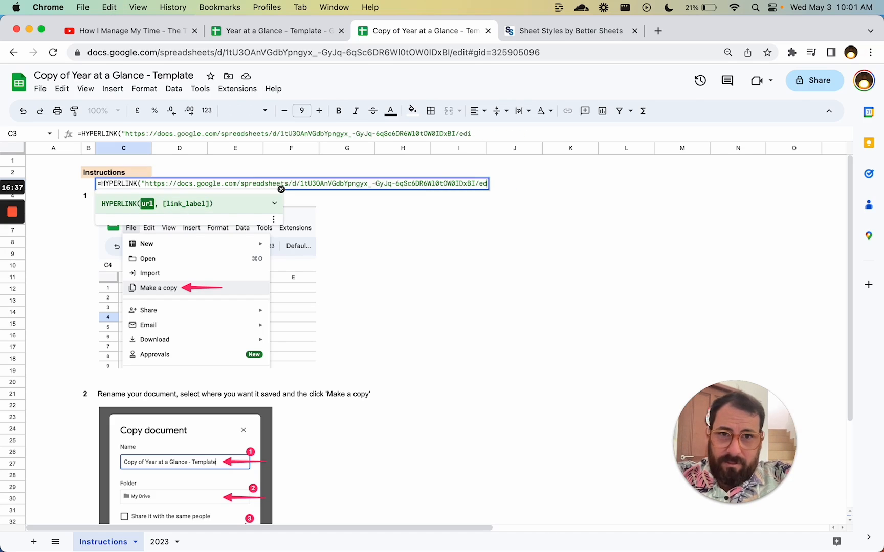
pyautogui.press('BackSpace')
pyautogui.press('BackSpace')
pyautogui.write('template/preview",')
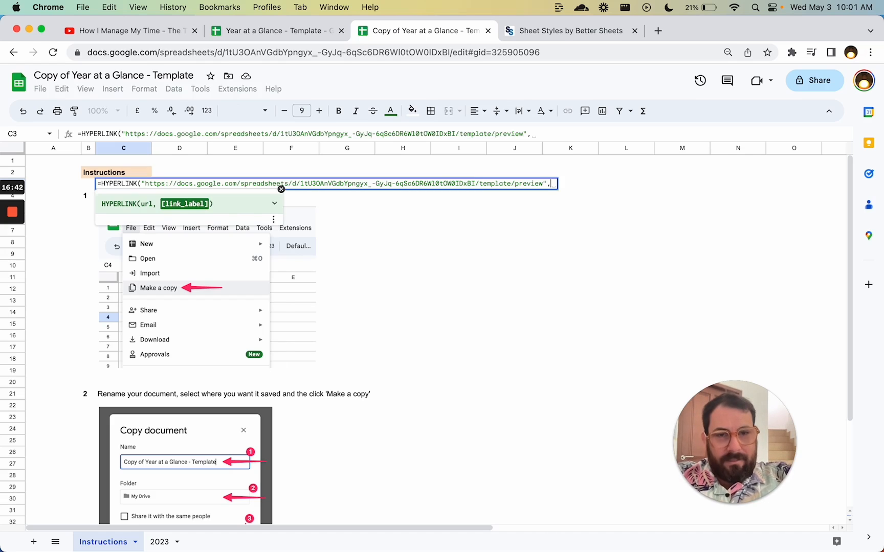
# - Give the hyperlink formula the quoted label "Click to Make a Copy" and enter it in C3
pyautogui.write('Click to Make a Cop')
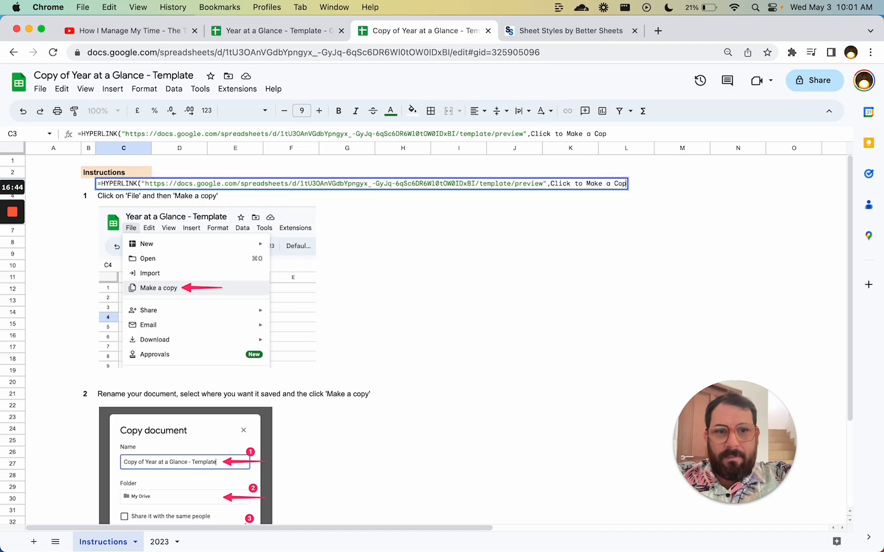
pyautogui.press('Return')
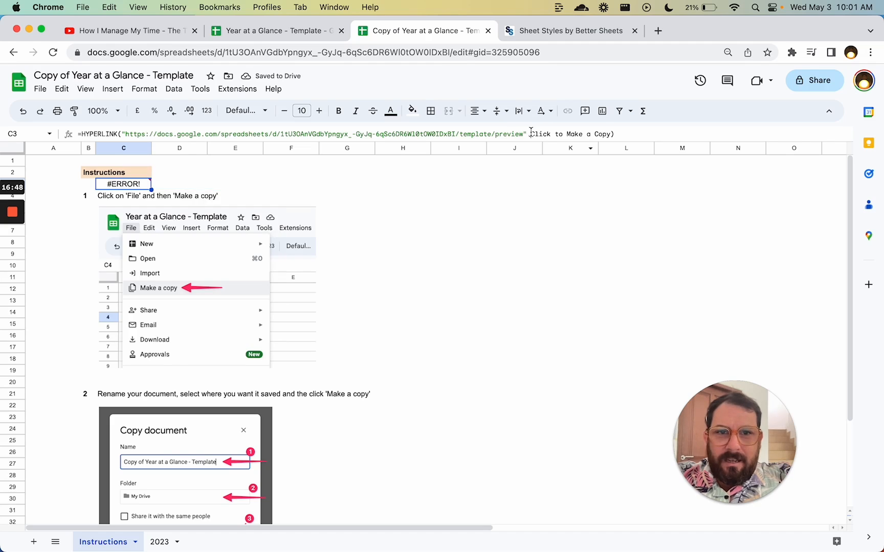
pyautogui.click(534, 133)
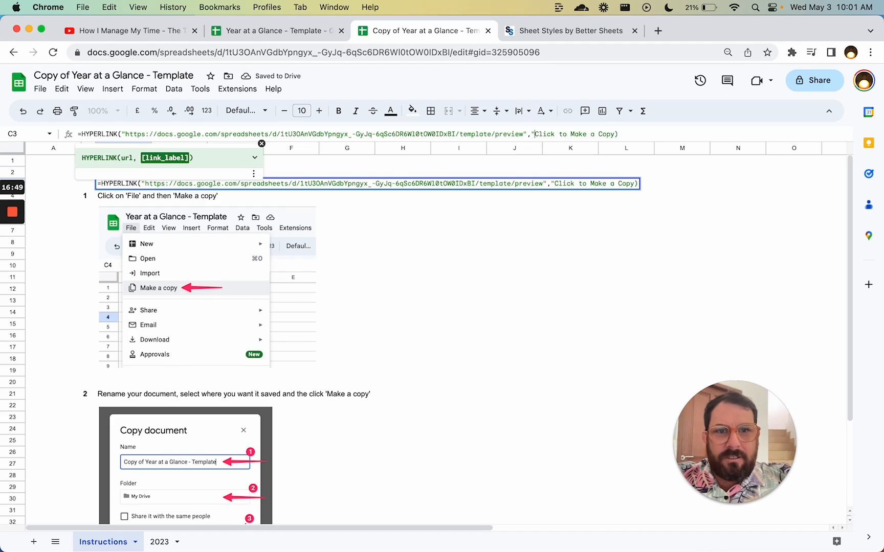
pyautogui.press('Return')
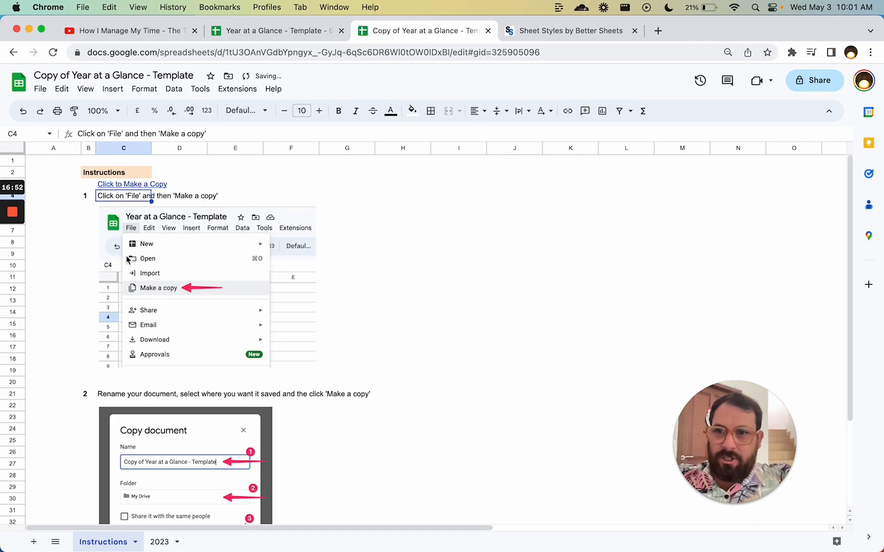
# - Delete the two instruction screenshots and clear the first instruction's text in C4
pyautogui.click(114, 222)
pyautogui.press('Delete')
pyautogui.click(131, 423)
pyautogui.press('Delete')
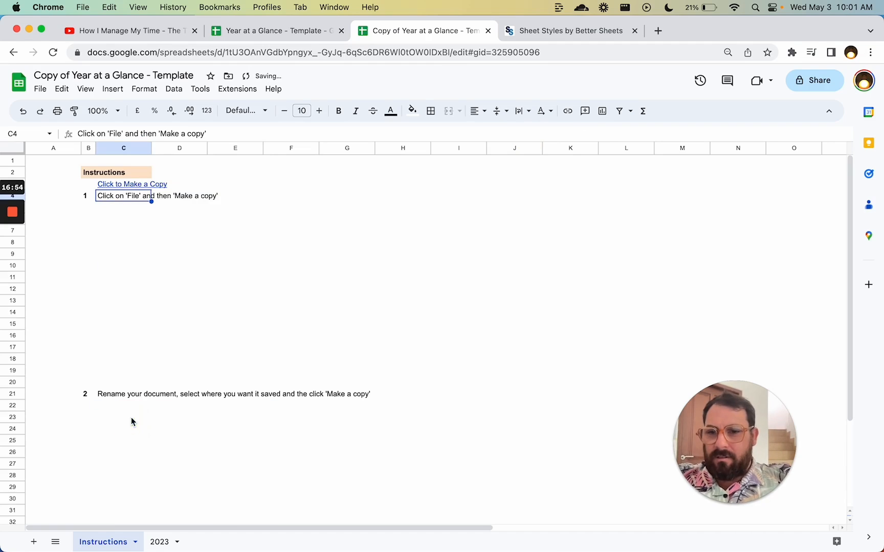
pyautogui.click(113, 188)
pyautogui.click(101, 197)
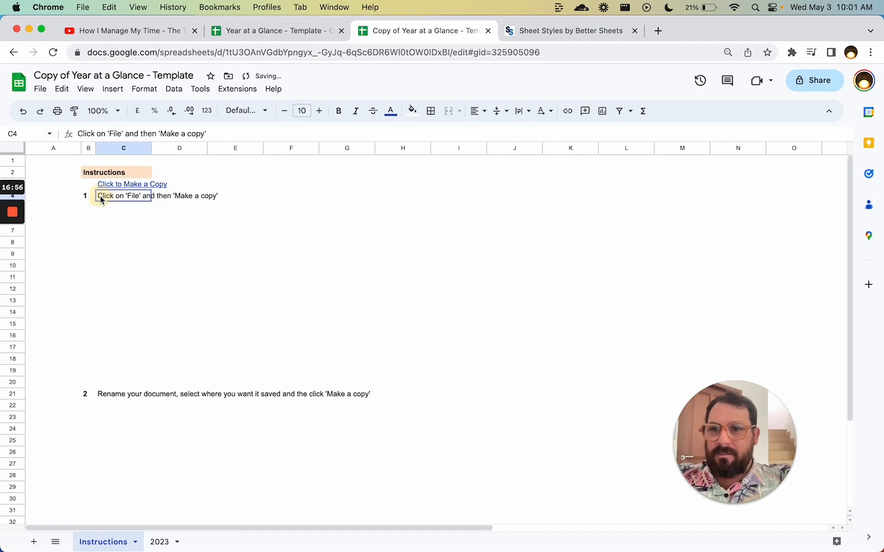
pyautogui.press('Delete')
# - Clear the second instruction's number and text in B21:C21
pyautogui.press('Left')
pyautogui.press('Down')
pyautogui.press('Down')
pyautogui.press('Down')
pyautogui.press('Down')
pyautogui.press('Down')
pyautogui.press('Down')
pyautogui.press('Down')
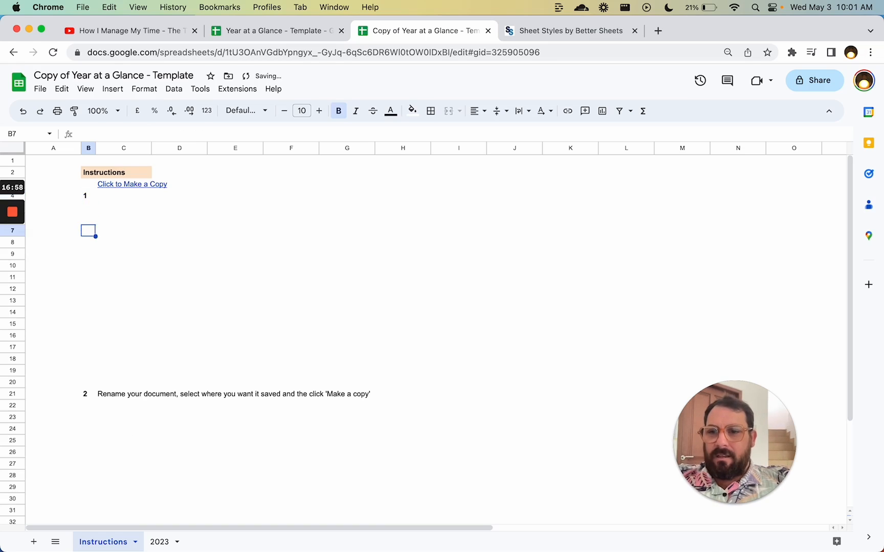
pyautogui.hotkey('ctrl', 'Down')
pyautogui.hotkey('shift', 'Right')
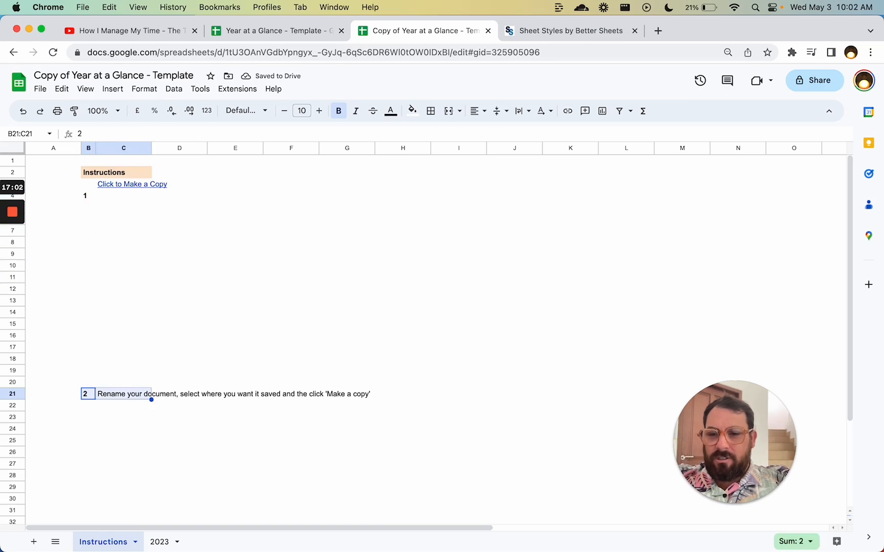
pyautogui.press('Delete')
pyautogui.press('Up')
pyautogui.press('Up')
pyautogui.press('Up')
pyautogui.press('Up')
pyautogui.press('Up')
pyautogui.press('Up')
pyautogui.press('Up')
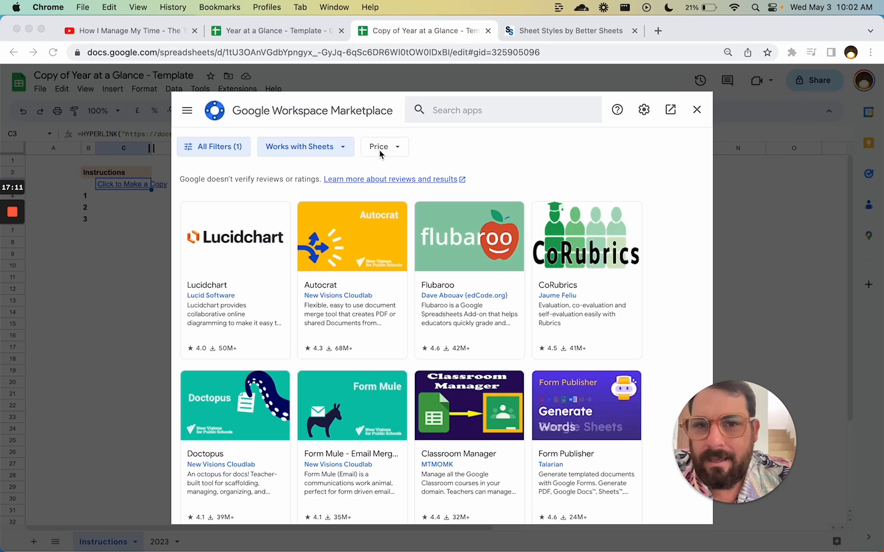
# - Search the Workspace Marketplace for "button styles" and view the Button Styles add-on page
pyautogui.click(450, 109)
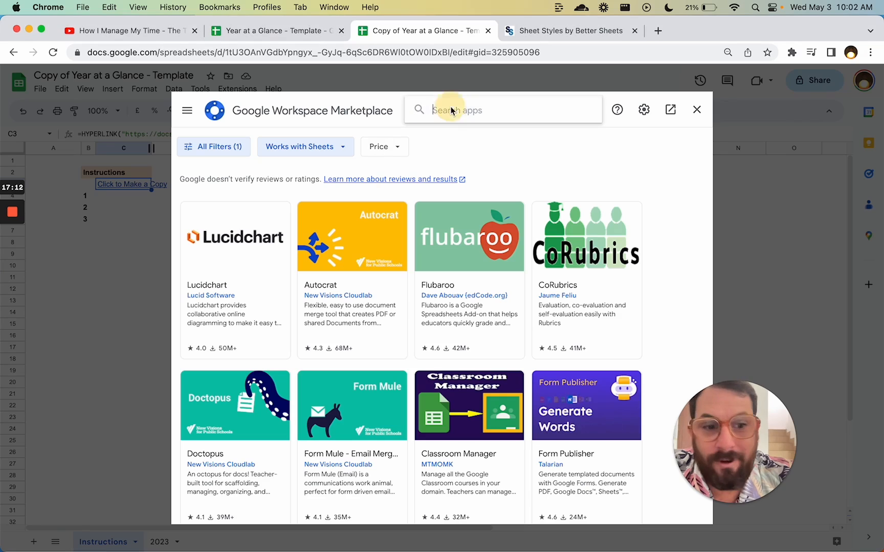
pyautogui.write('button')
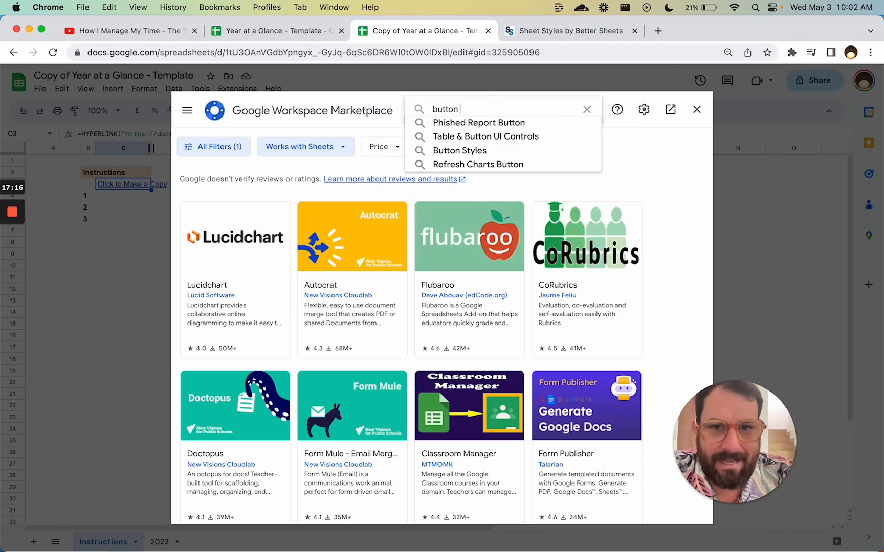
pyautogui.write(' styles')
pyautogui.press('Return')
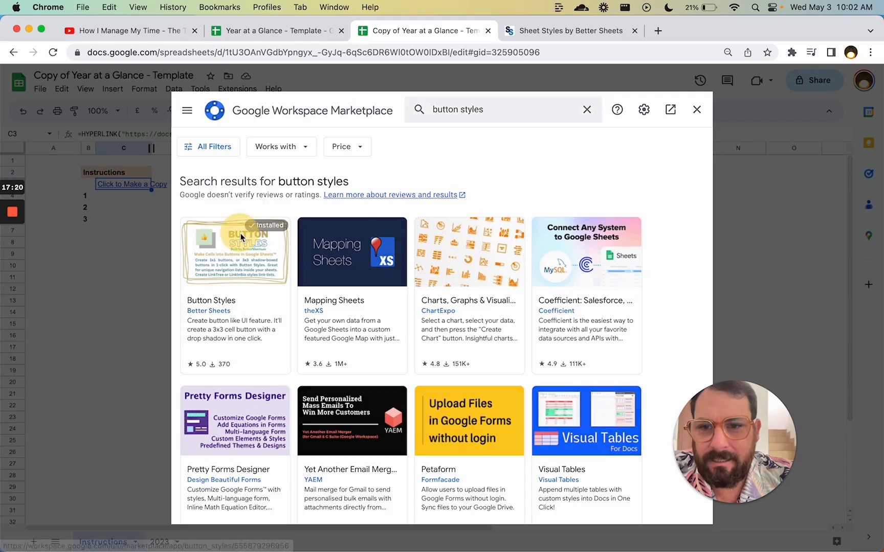
pyautogui.click(238, 255)
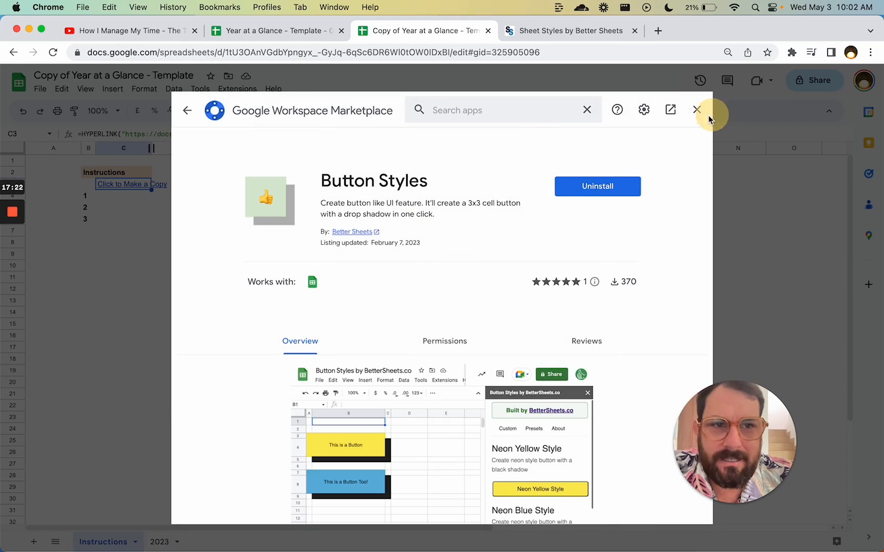
pyautogui.click(696, 109)
# - Apply the Button Styles add-on's Neon Blue Style preset to range E3:G5
pyautogui.click(219, 189)
pyautogui.moveTo(236, 187); pyautogui.dragTo(341, 217)
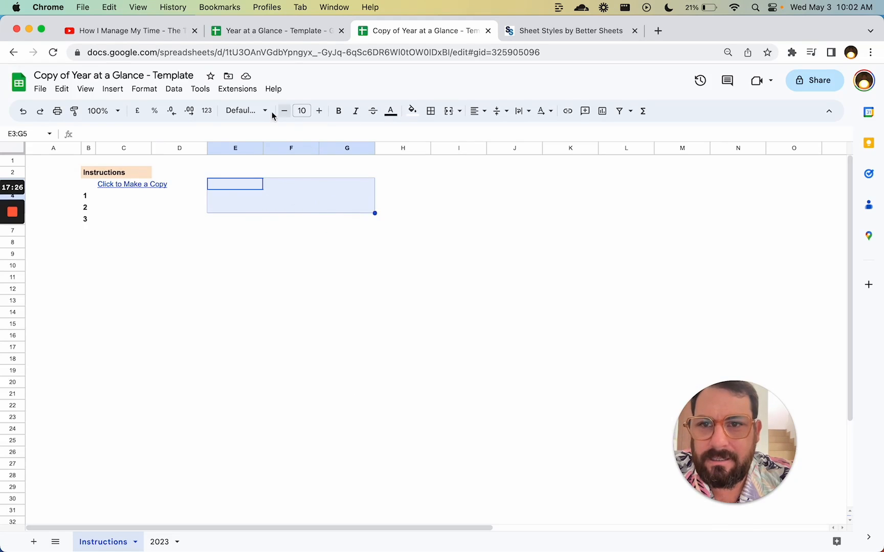
pyautogui.click(246, 92)
pyautogui.moveTo(307, 285)
pyautogui.click(489, 288)
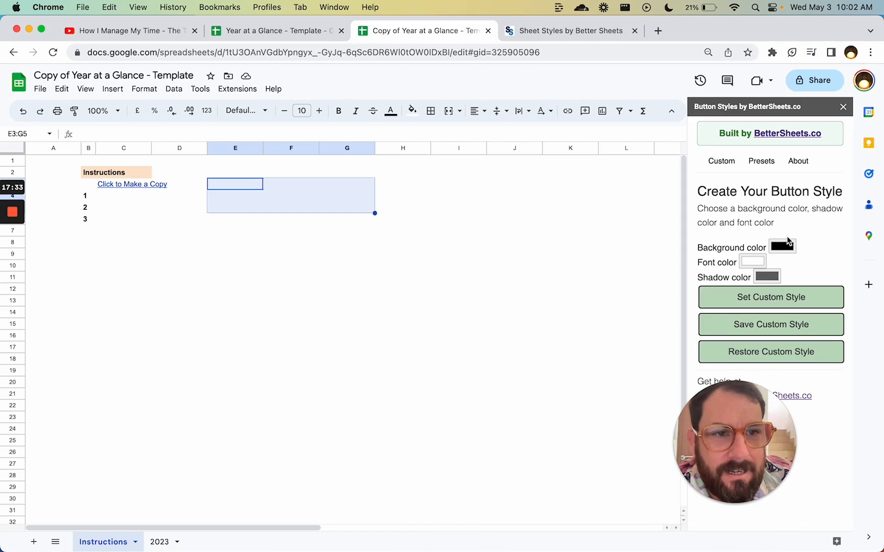
pyautogui.click(762, 161)
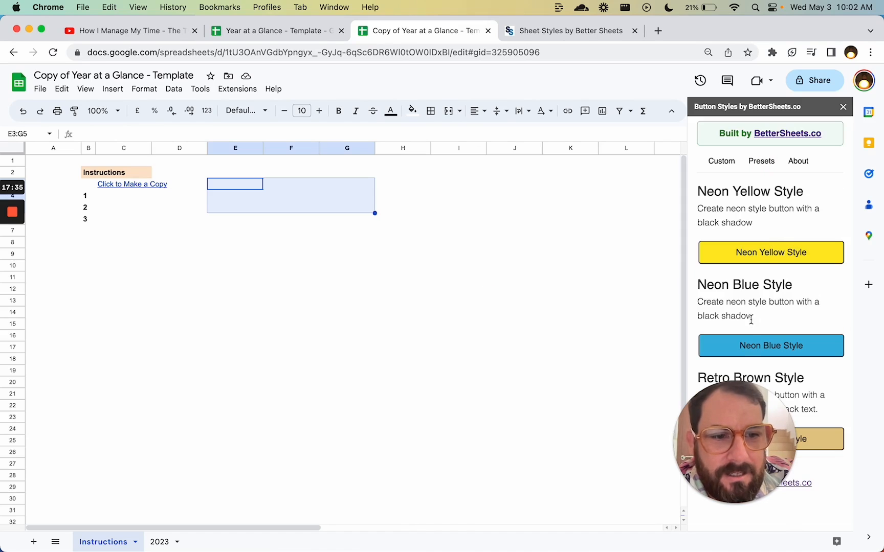
pyautogui.click(742, 345)
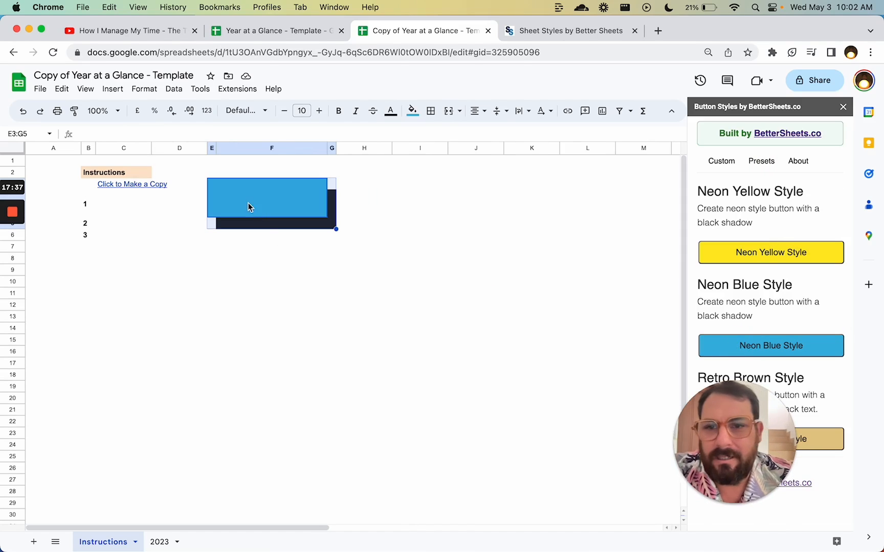
# - Copy the hyperlink formula from C3 into the merged blue button cell E3:F4
pyautogui.click(232, 199)
pyautogui.doubleClick(132, 182)
pyautogui.press('super+a')
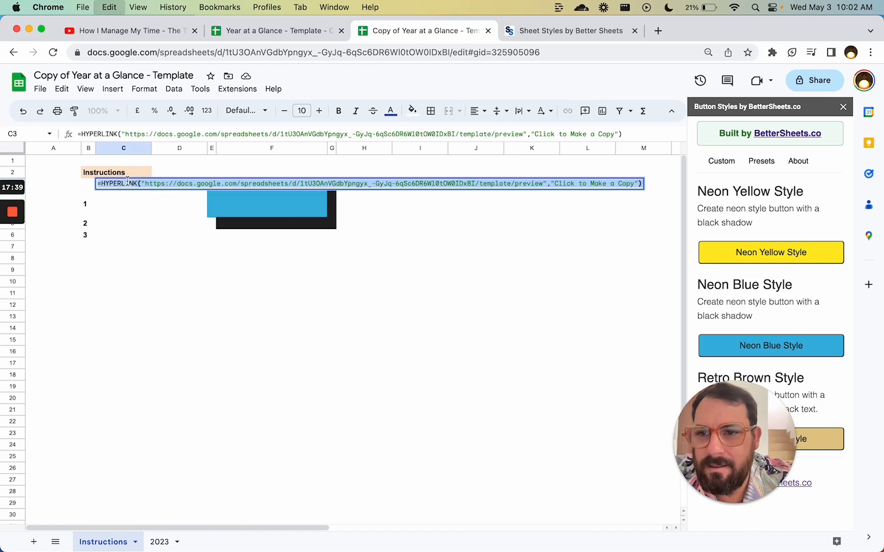
pyautogui.doubleClick(225, 206)
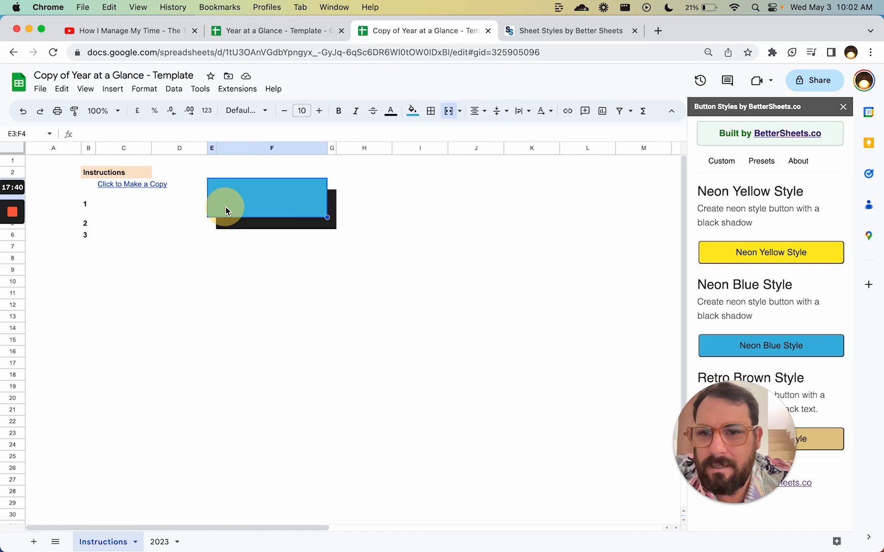
pyautogui.click(281, 188)
pyautogui.press('super+v')
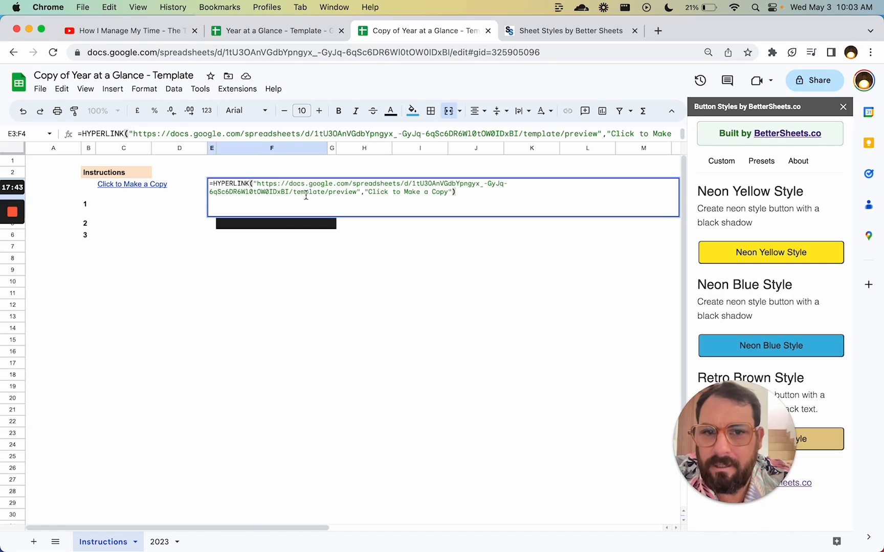
pyautogui.press('Return')
# - Recolour the button's link text near-white and set its font to Oswald
pyautogui.click(390, 111)
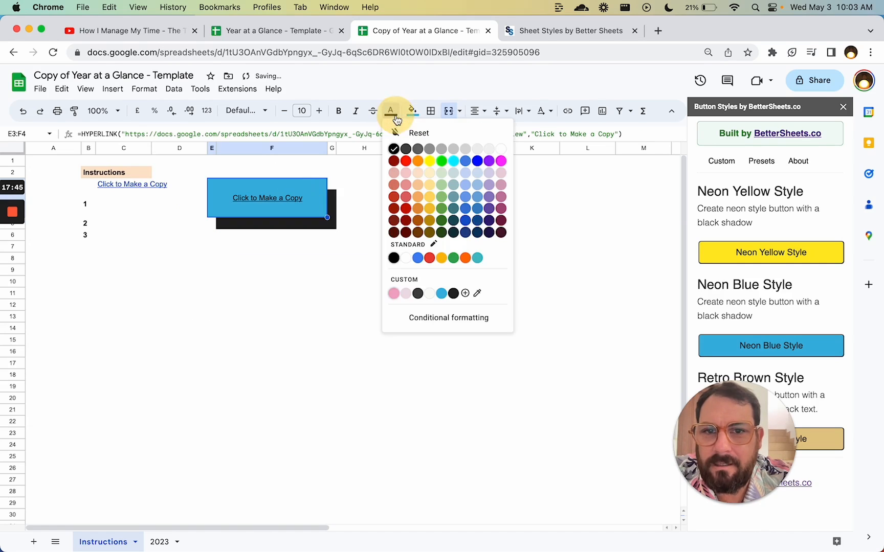
pyautogui.click(490, 150)
pyautogui.click(250, 116)
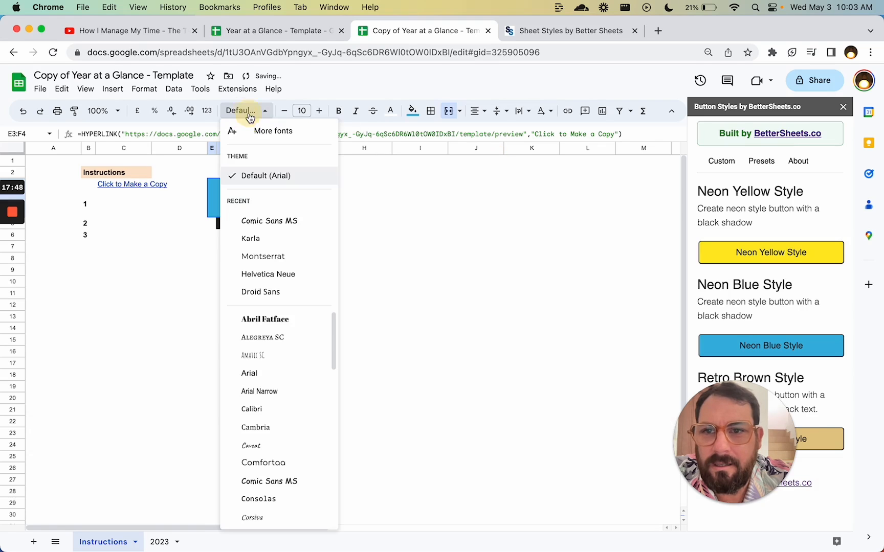
pyautogui.scroll(-4, 273, 369)
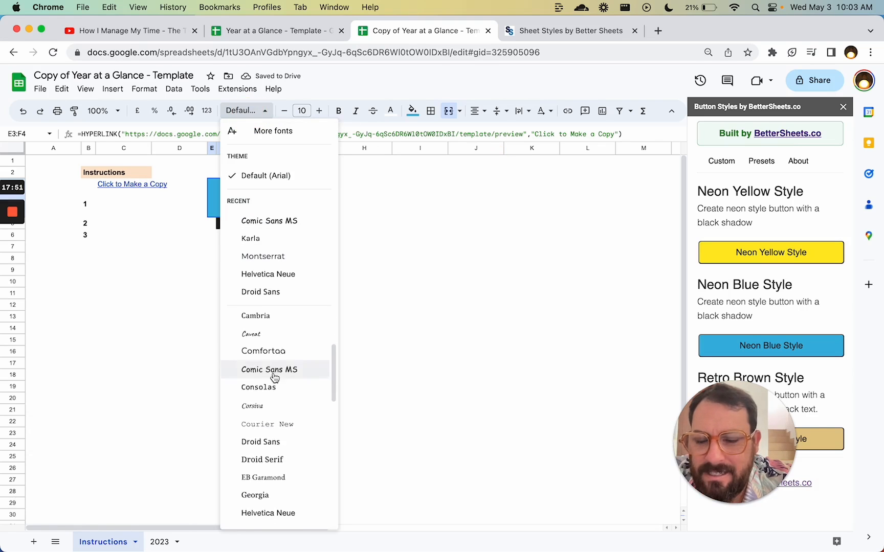
pyautogui.scroll(-15, 275, 377)
pyautogui.scroll(5, 281, 385)
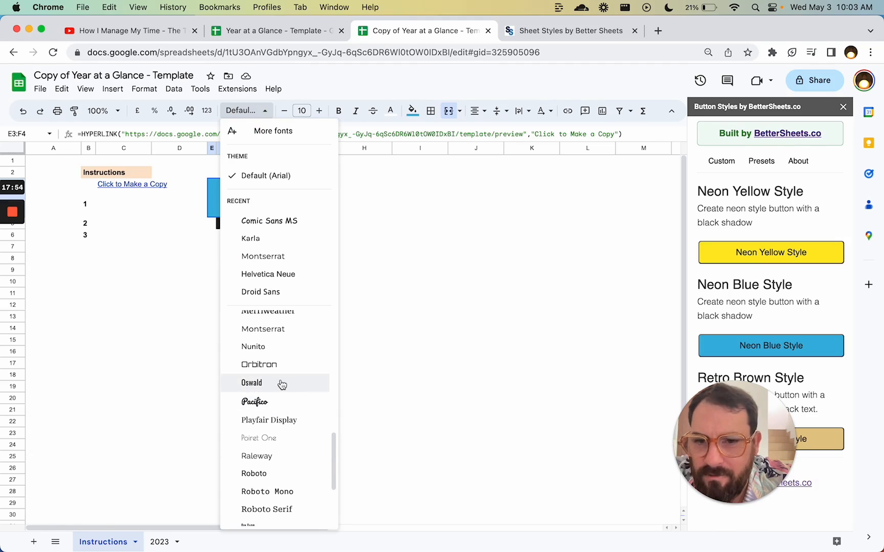
pyautogui.click(282, 383)
# - Increase the button text's font size to 16
pyautogui.click(319, 110)
pyautogui.click(319, 110)
pyautogui.click(319, 111)
pyautogui.click(319, 111)
pyautogui.click(319, 111)
pyautogui.click(319, 111)
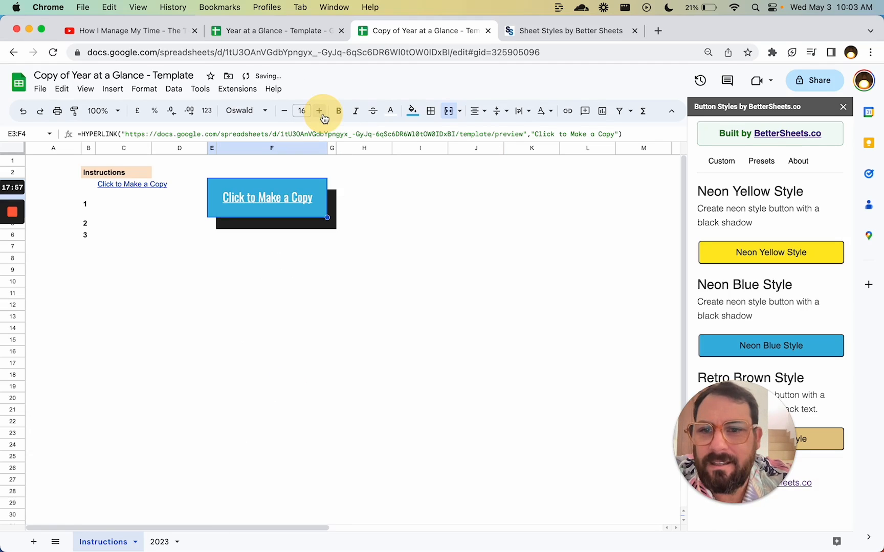
# - Set the button text's font size to 17 and delete the leftover Click to Make a Copy link in C3
pyautogui.click(319, 110)
pyautogui.click(118, 187)
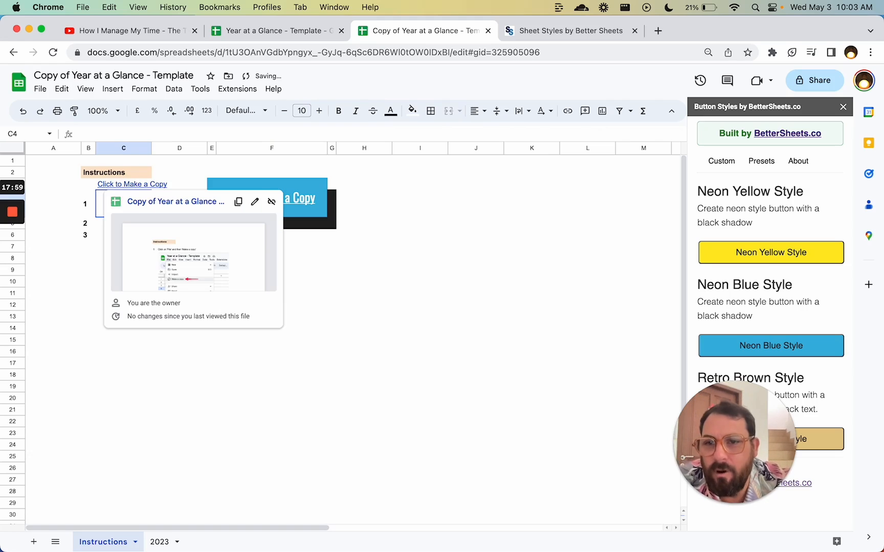
pyautogui.press('Delete')
pyautogui.click(418, 195)
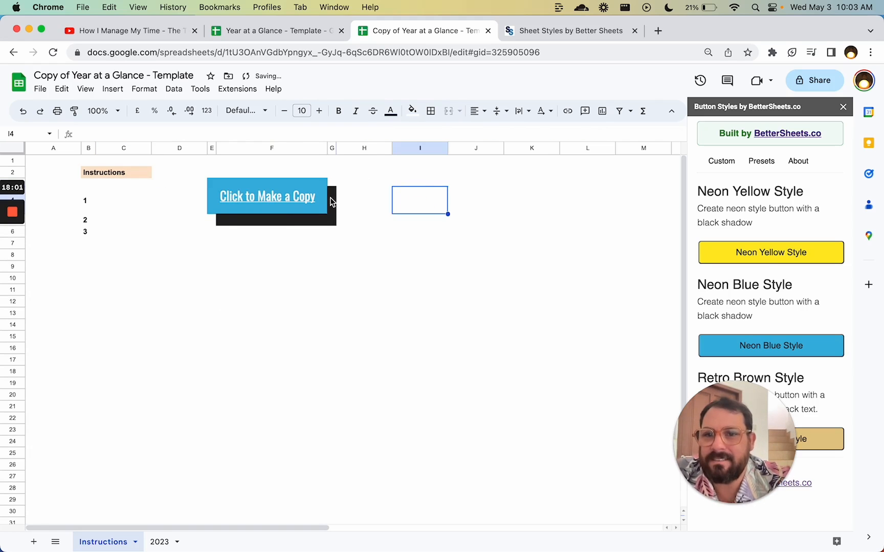
pyautogui.click(269, 204)
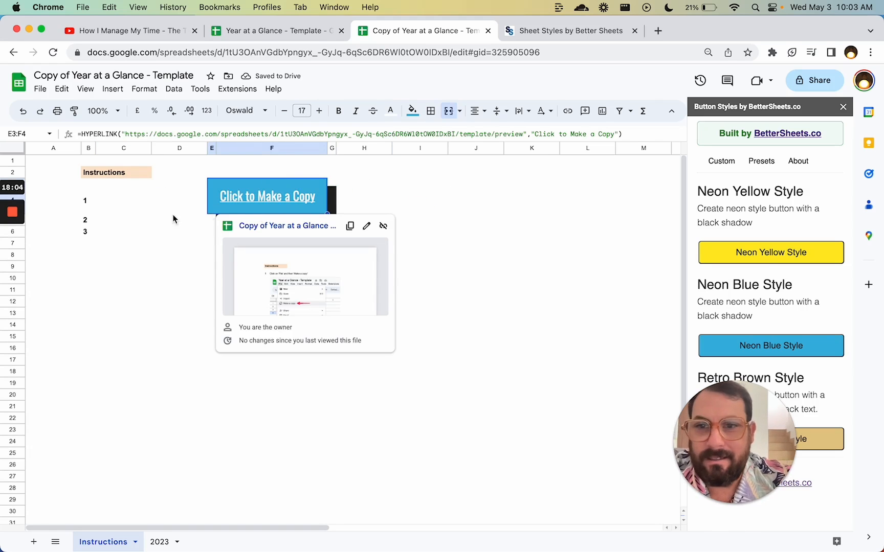
pyautogui.click(137, 203)
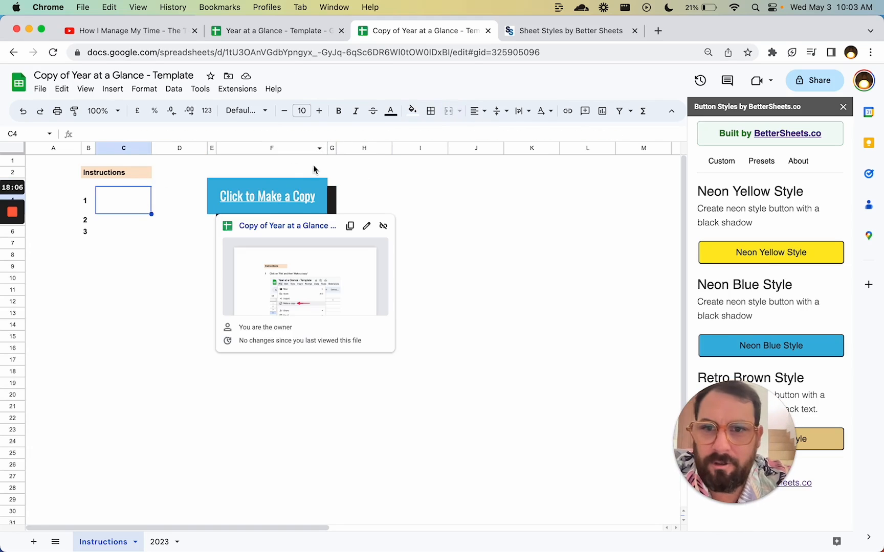
pyautogui.click(275, 201)
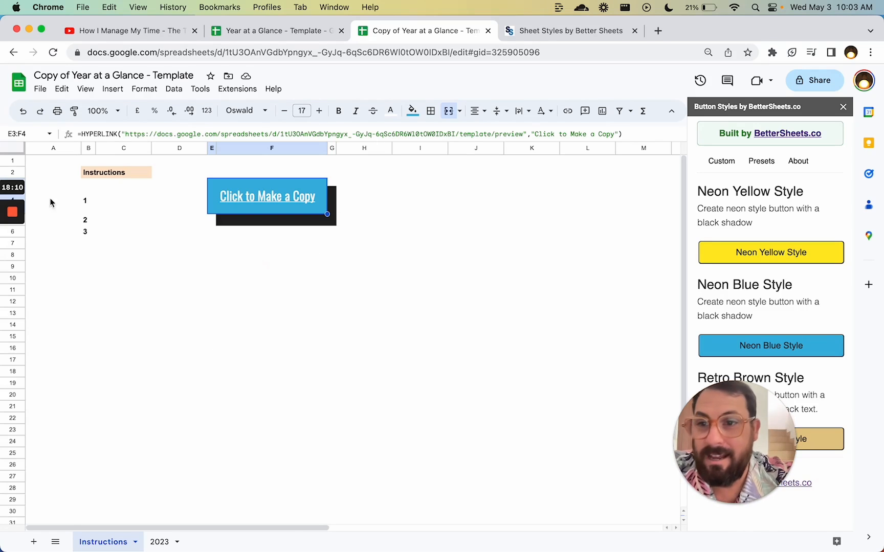
# - Change the Instructions heading to How to Use This Planner and widen column C so the whole heading fits
pyautogui.click(104, 199)
pyautogui.click(116, 172)
pyautogui.write('How to Us')
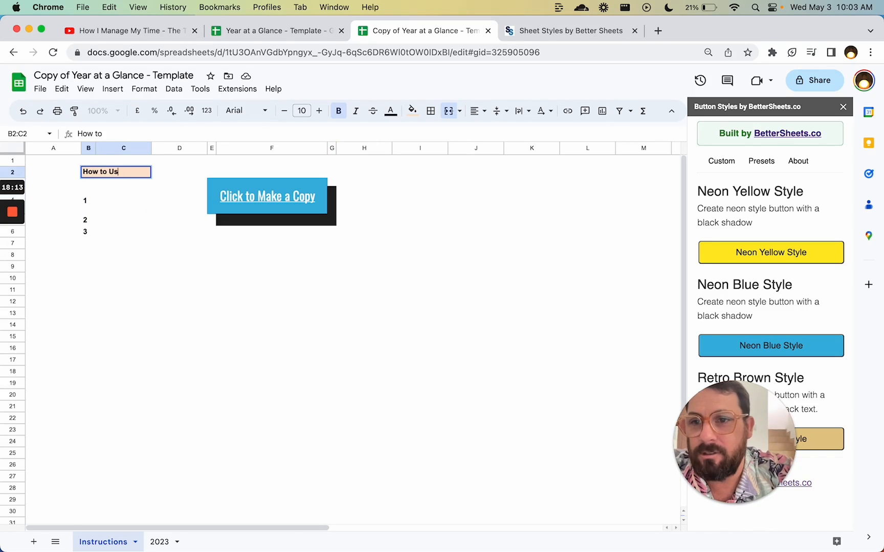
pyautogui.write('e This PLanner')
pyautogui.press('Return')
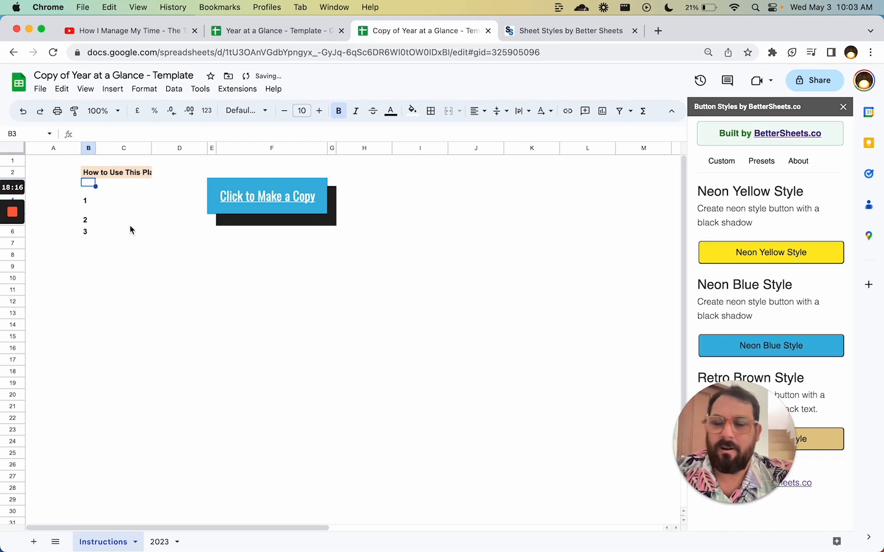
pyautogui.moveTo(130, 223); pyautogui.dragTo(132, 328)
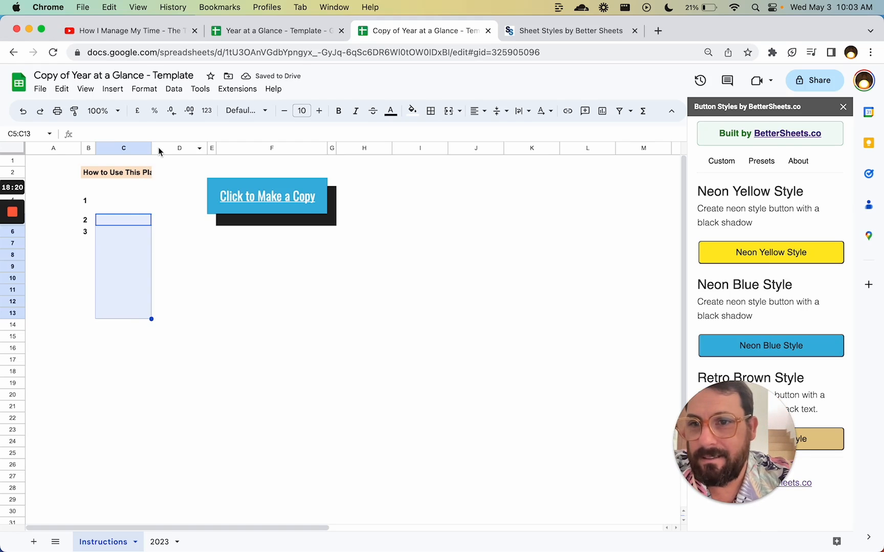
pyautogui.moveTo(152, 148); pyautogui.dragTo(277, 147)
pyautogui.click(154, 191)
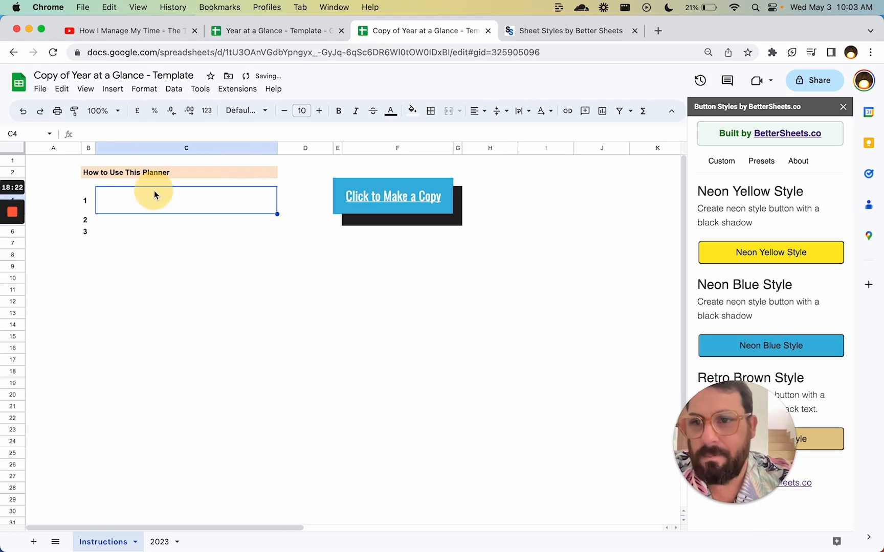
# - Search the web for Ali Abdaal in a new tab and open the aliabdaal.com website
pyautogui.press('super+t')
pyautogui.write('lal')
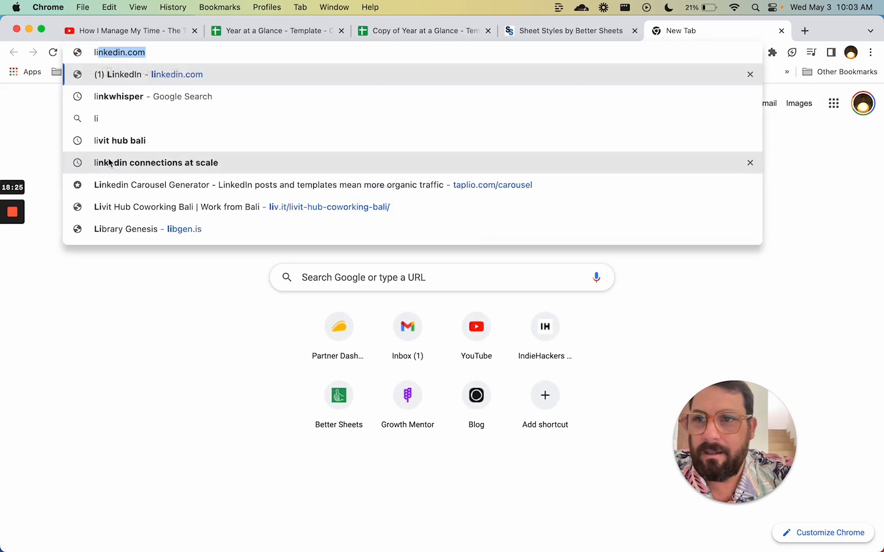
pyautogui.press('BackSpace')
pyautogui.press('BackSpace')
pyautogui.press('BackSpace')
pyautogui.write('ali abdaal')
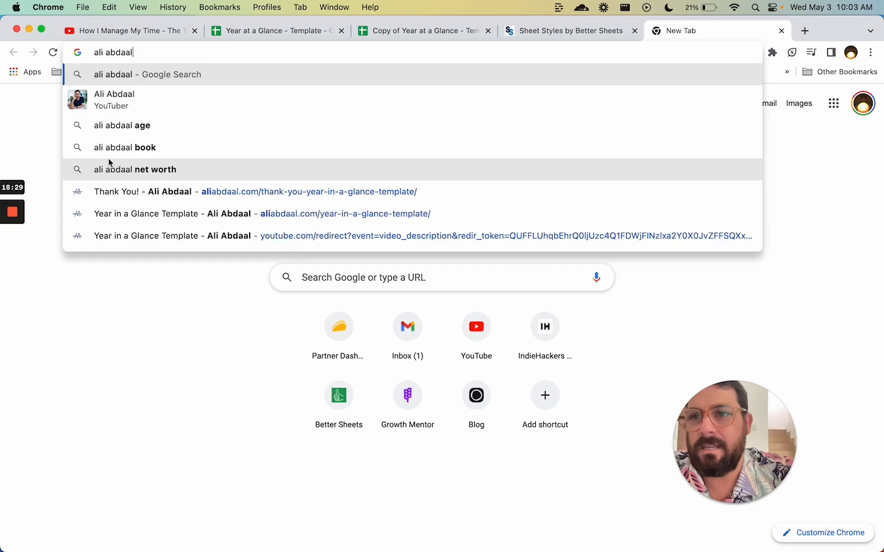
pyautogui.press('Return')
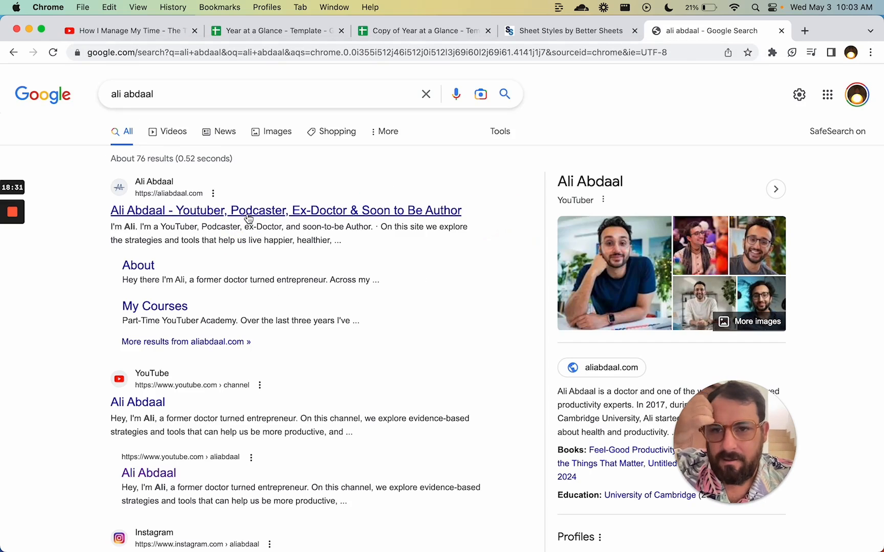
pyautogui.click(249, 214)
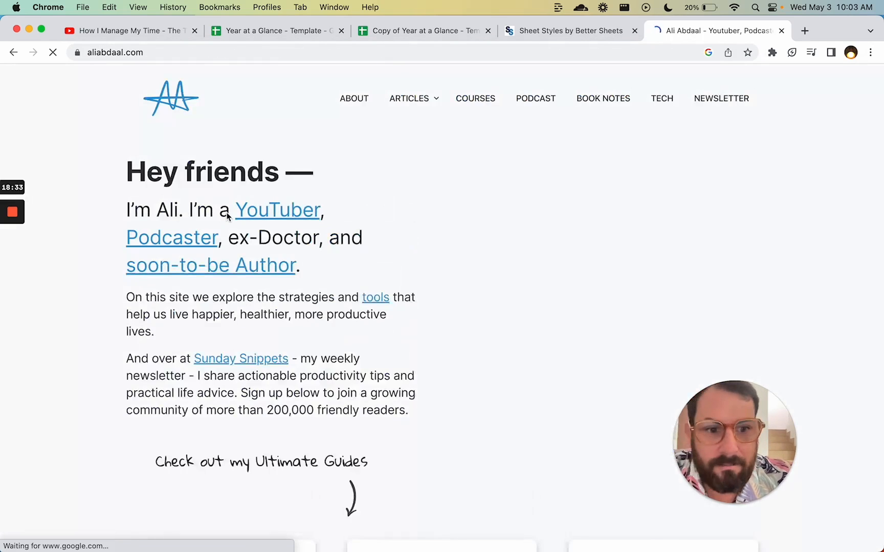
# - Capture a screenshot of the AA logo in the website's header
pyautogui.rightClick(176, 93)
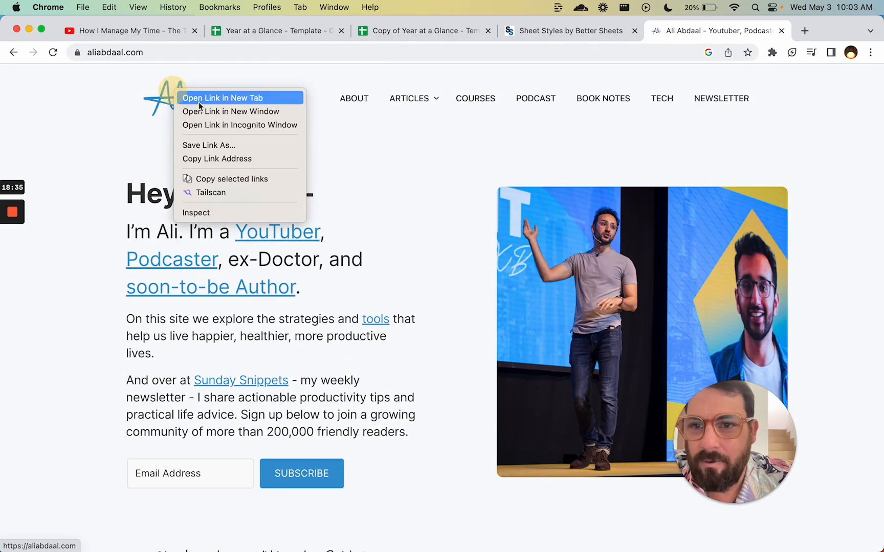
pyautogui.click(204, 158)
pyautogui.press('super+shift+4')
pyautogui.moveTo(132, 69); pyautogui.dragTo(231, 138)
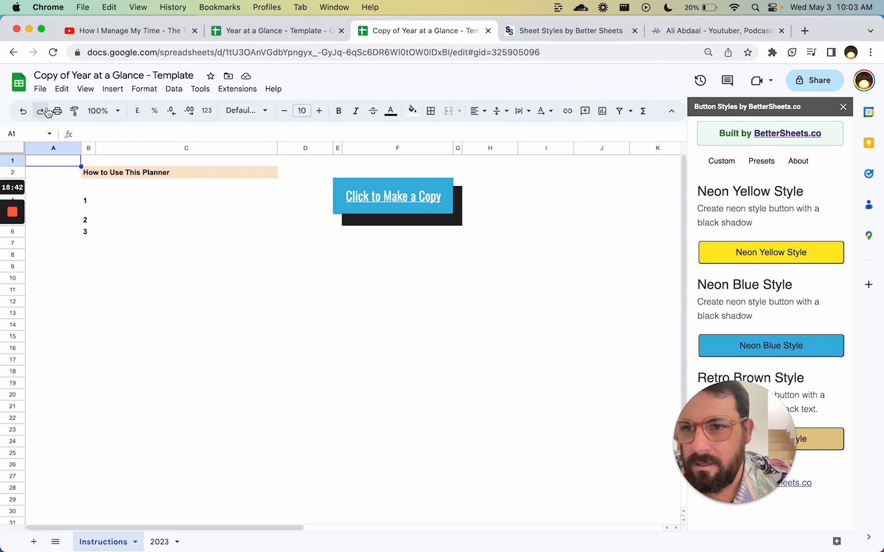
# - Insert the logo screenshot into cell A1 of the Instructions sheet as an in-cell image
pyautogui.click(112, 89)
pyautogui.click(301, 231)
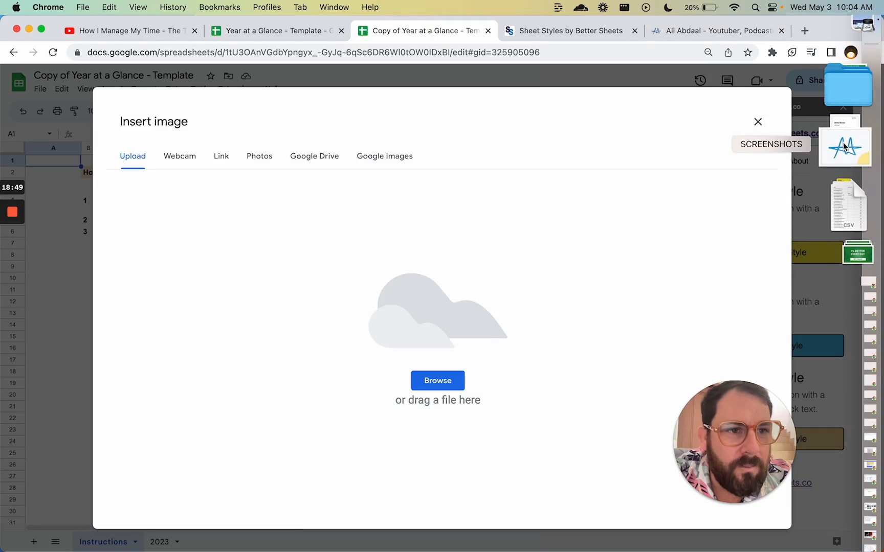
pyautogui.click(843, 139)
pyautogui.moveTo(272, 98); pyautogui.dragTo(365, 312)
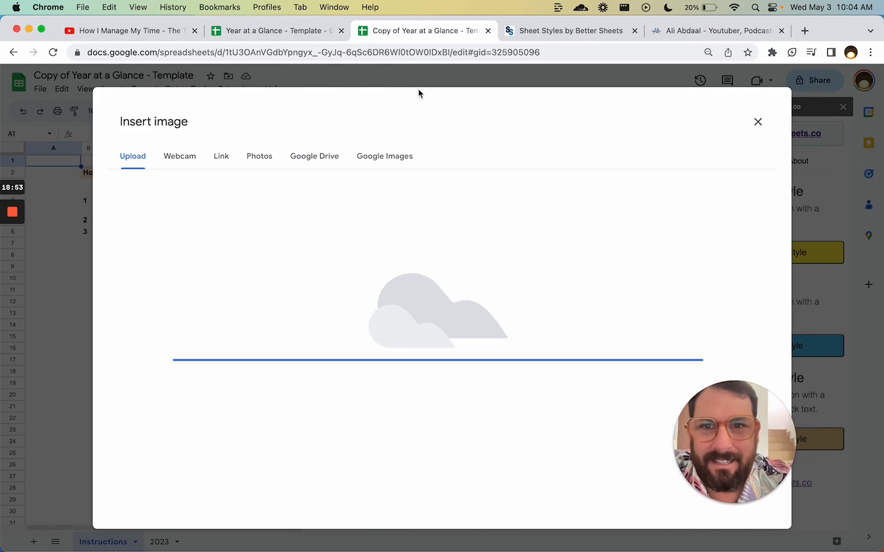
# - Replace the image in cell A1 with the logo file Ali and make row 1 taller to enlarge it
pyautogui.click(705, 31)
pyautogui.click(235, 159)
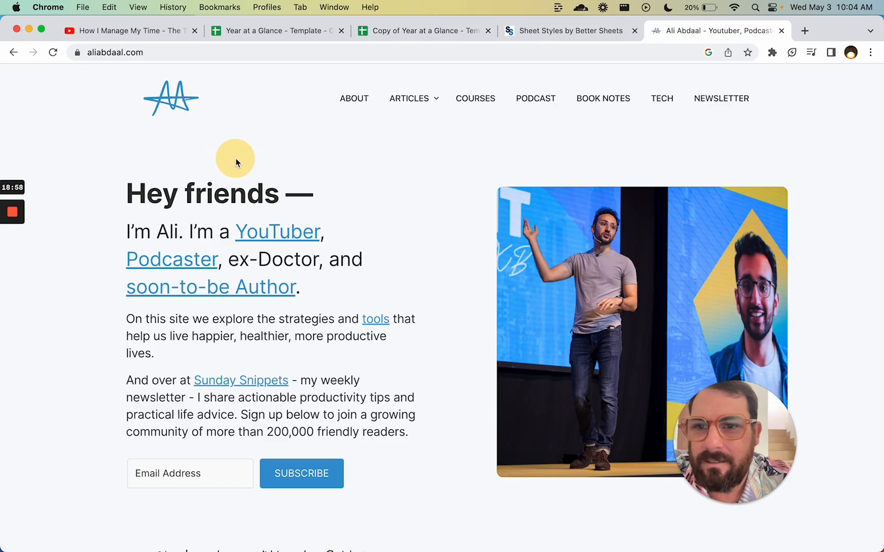
pyautogui.press('super+Tab')
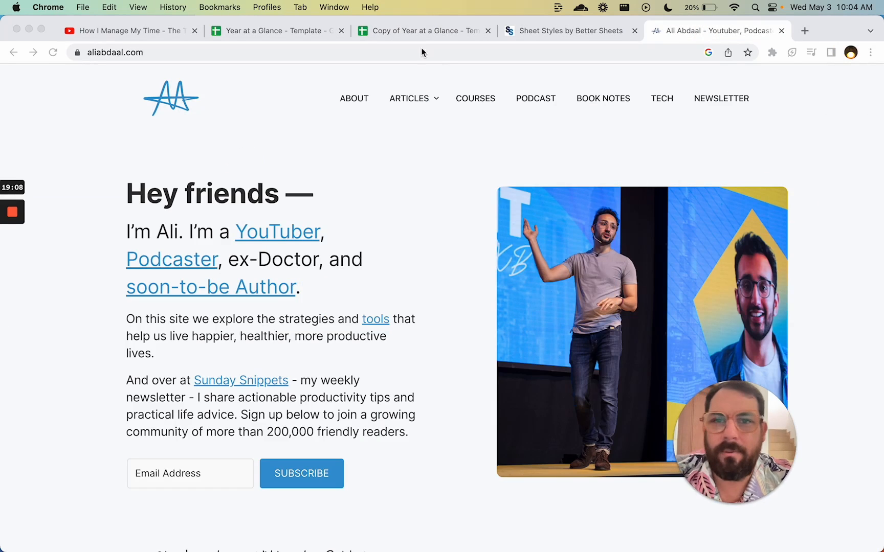
pyautogui.click(418, 32)
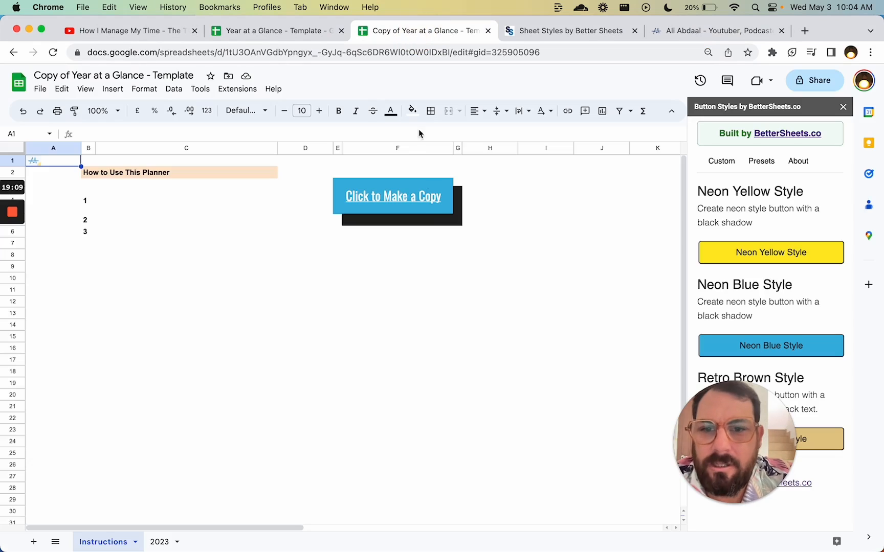
pyautogui.click(113, 89)
pyautogui.moveTo(223, 228)
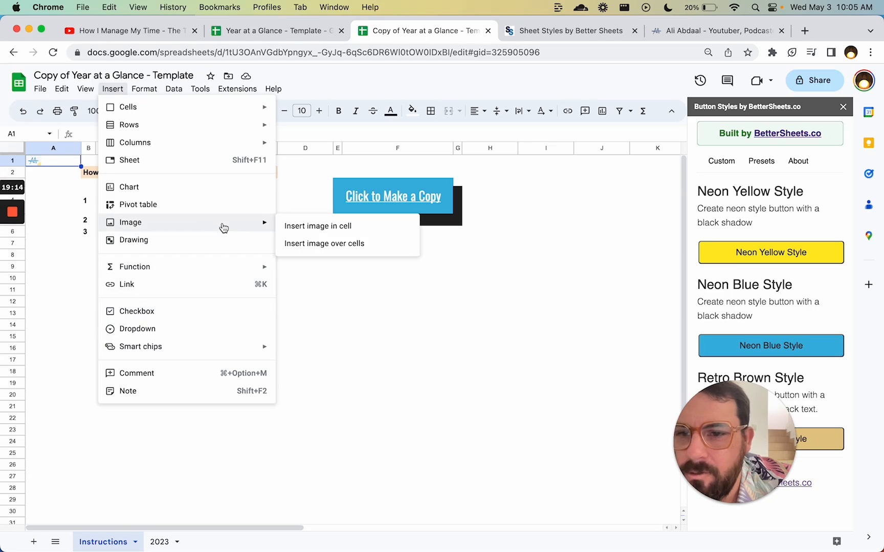
pyautogui.click(306, 227)
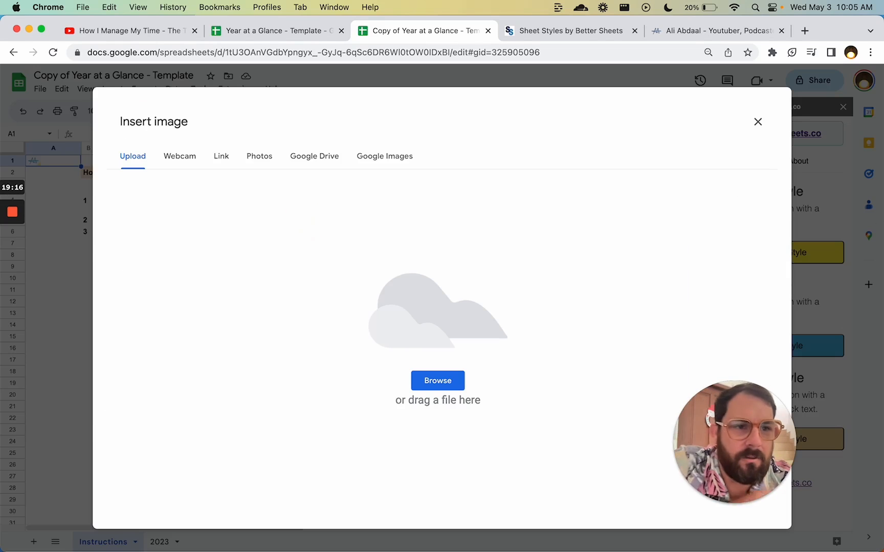
pyautogui.click(848, 143)
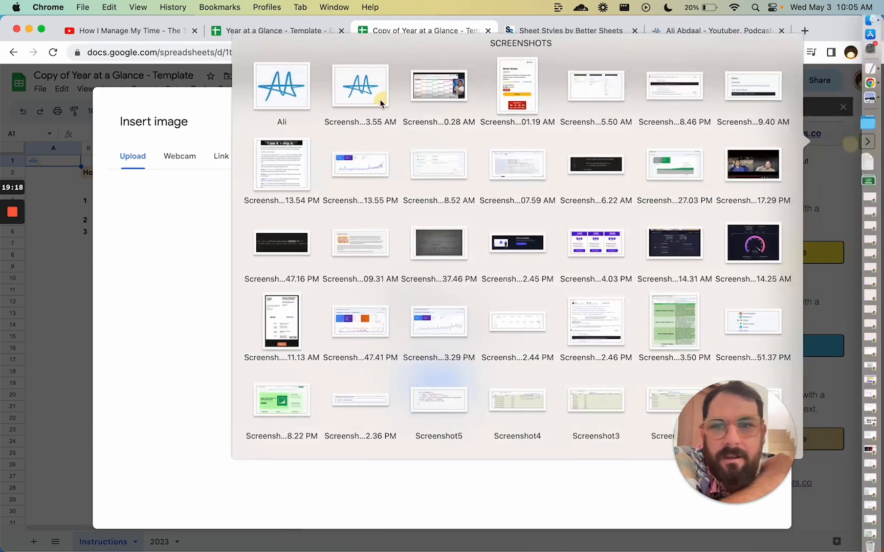
pyautogui.moveTo(380, 104); pyautogui.dragTo(354, 270)
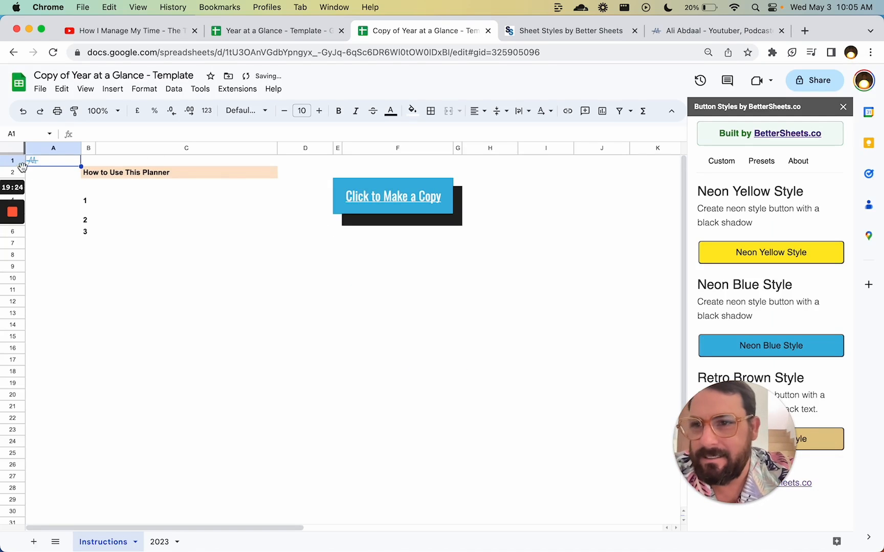
pyautogui.moveTo(14, 167); pyautogui.dragTo(15, 193)
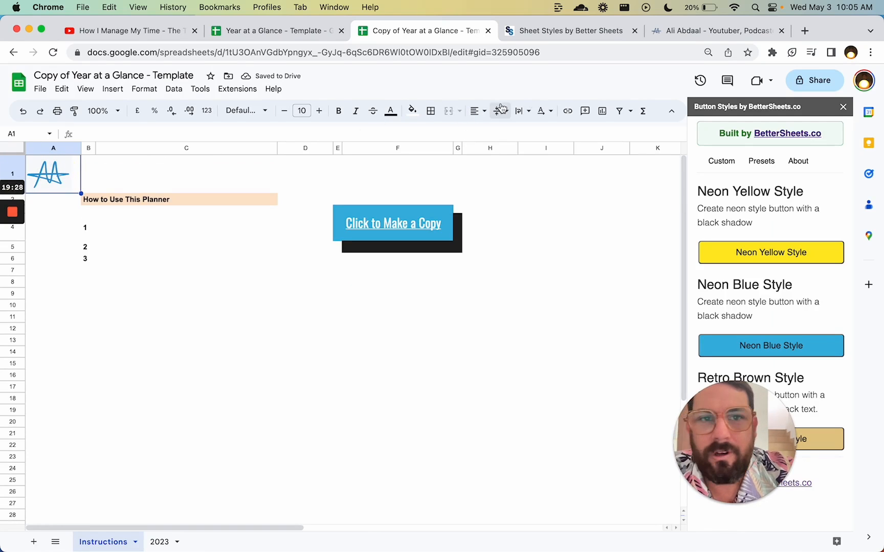
# - Open the HTML Colors from Image site in a new tab and upload the Ali logo image
pyautogui.press('super+t')
pyautogui.write('html co')
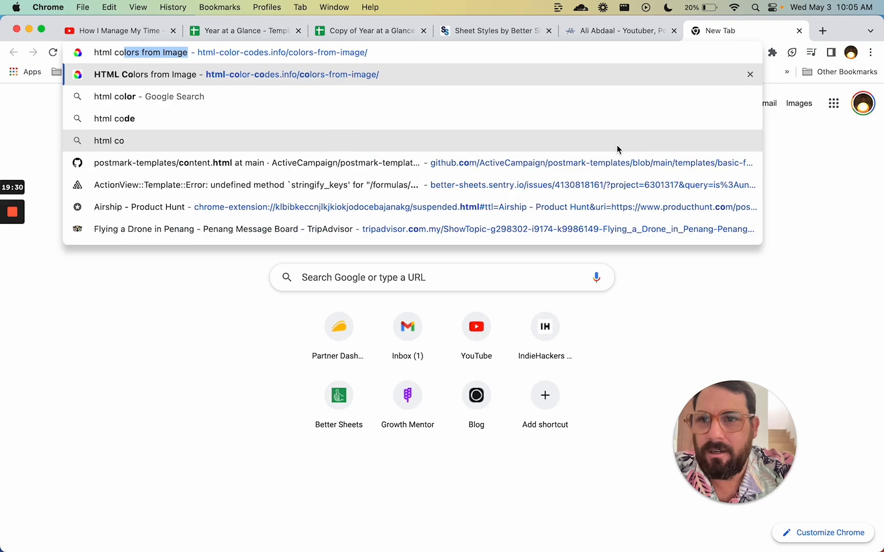
pyautogui.press('Return')
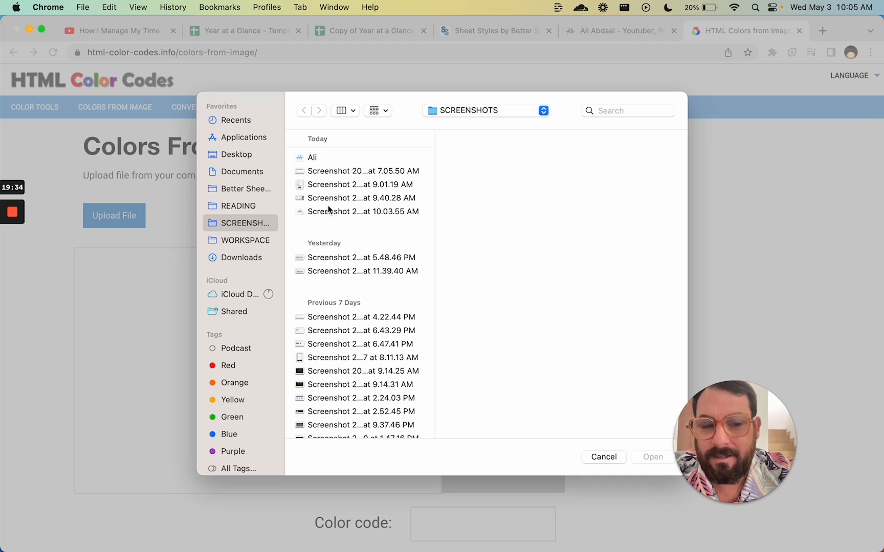
pyautogui.click(313, 157)
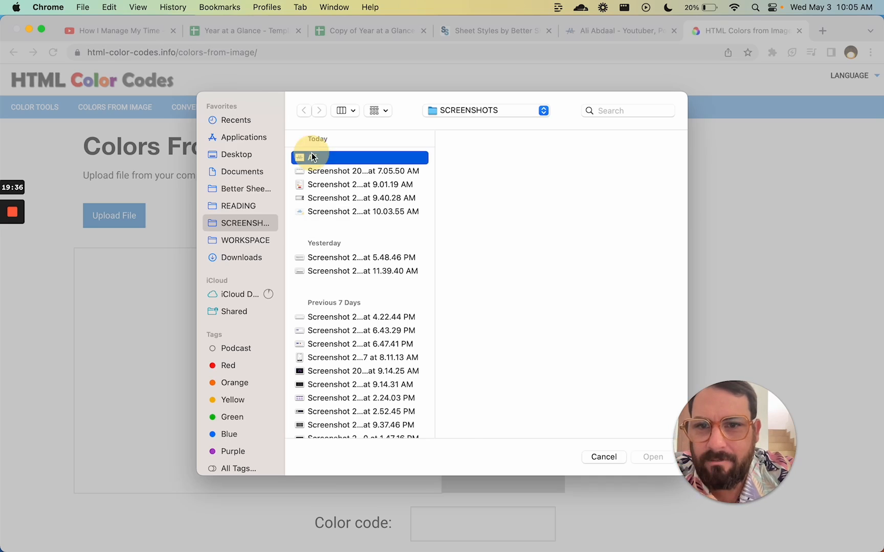
pyautogui.click(652, 456)
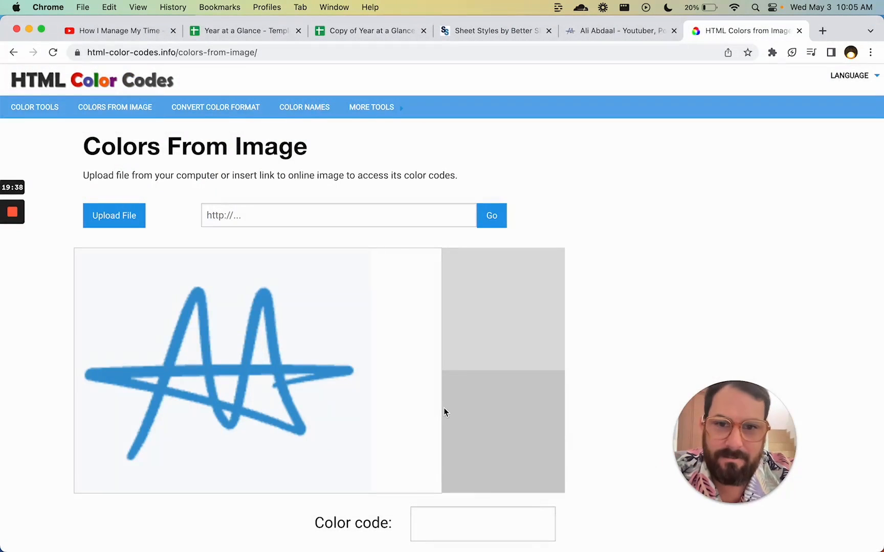
# - Sample the pale background of the uploaded logo and select its colour code F8FAFC
pyautogui.click(327, 315)
pyautogui.scroll(-1, 460, 511)
pyautogui.moveTo(467, 521); pyautogui.dragTo(424, 522)
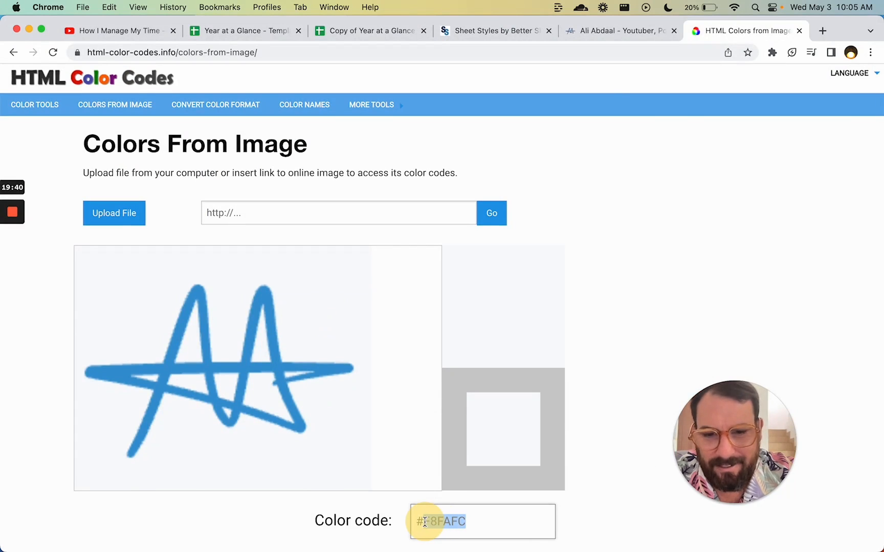
# - Fill columns A:D of the Instructions sheet with a colour sampled from the logo in A1
pyautogui.click(376, 31)
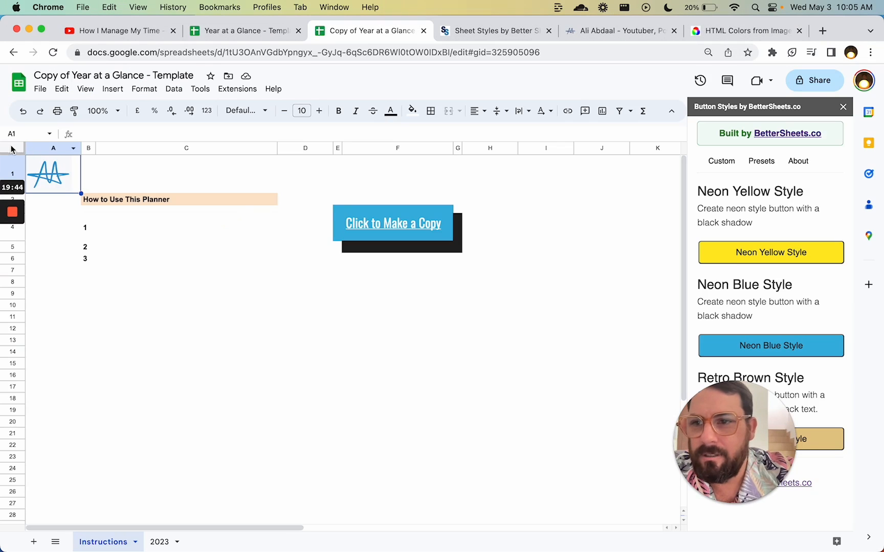
pyautogui.press('super+a')
pyautogui.click(379, 183)
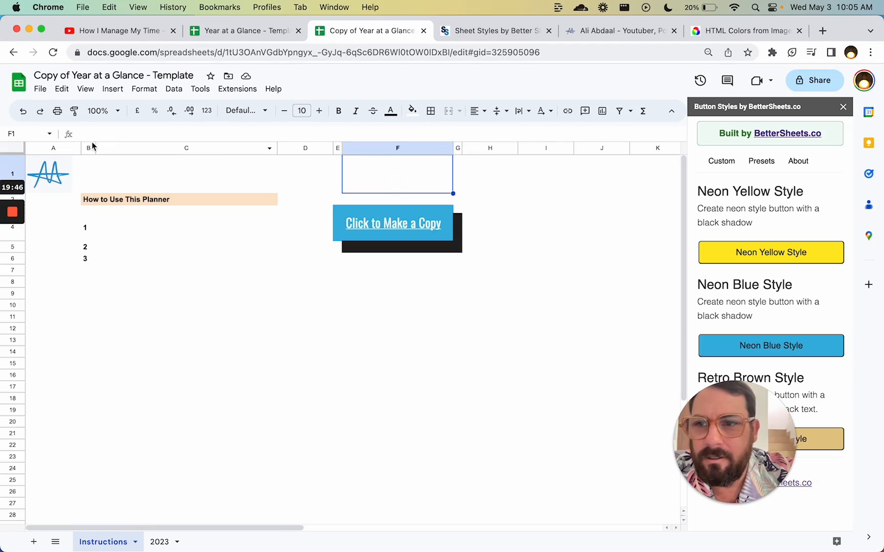
pyautogui.moveTo(60, 148); pyautogui.dragTo(305, 148)
pyautogui.click(412, 110)
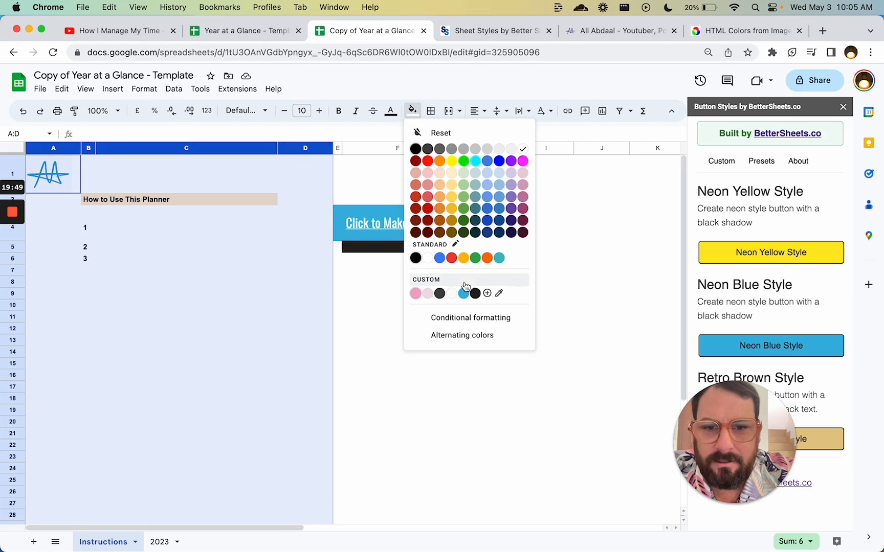
pyautogui.click(498, 293)
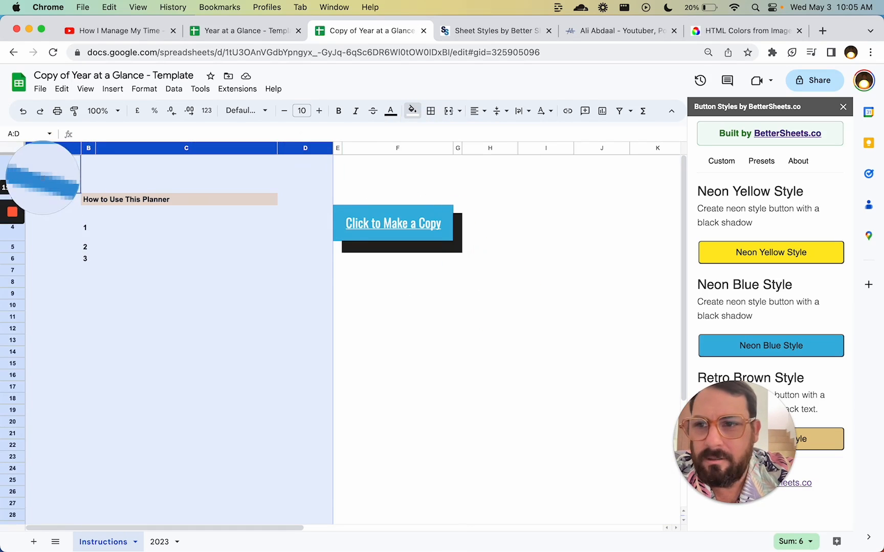
pyautogui.click(49, 173)
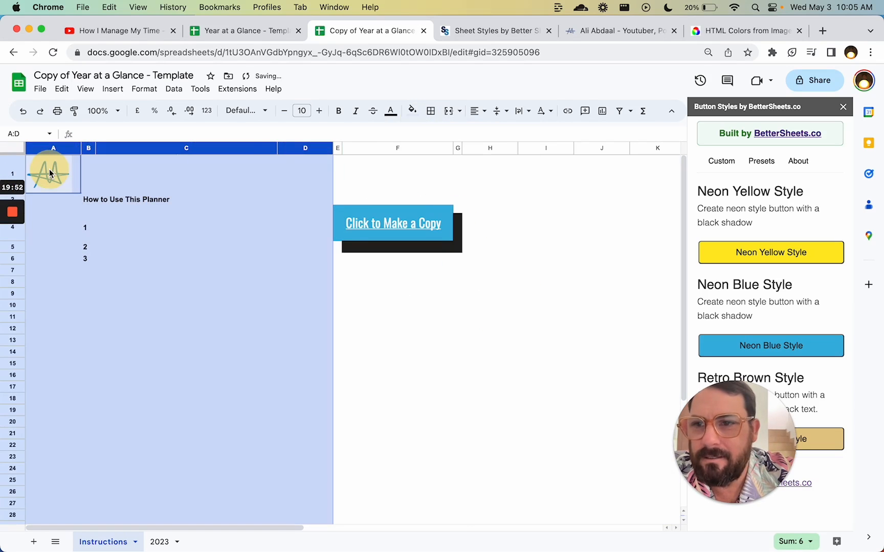
# - Fill columns A:D of the Instructions sheet with the custom colour #F8FAFC to match the logo background
pyautogui.click(412, 109)
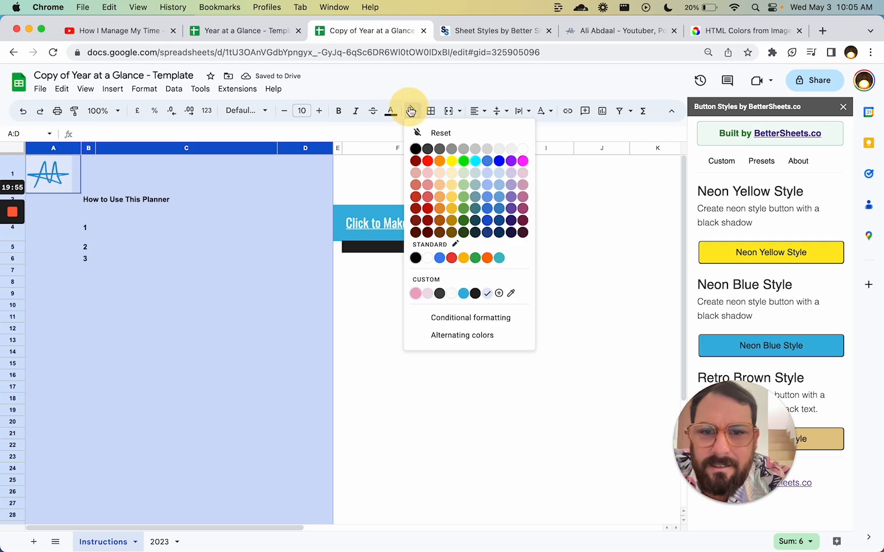
pyautogui.click(476, 294)
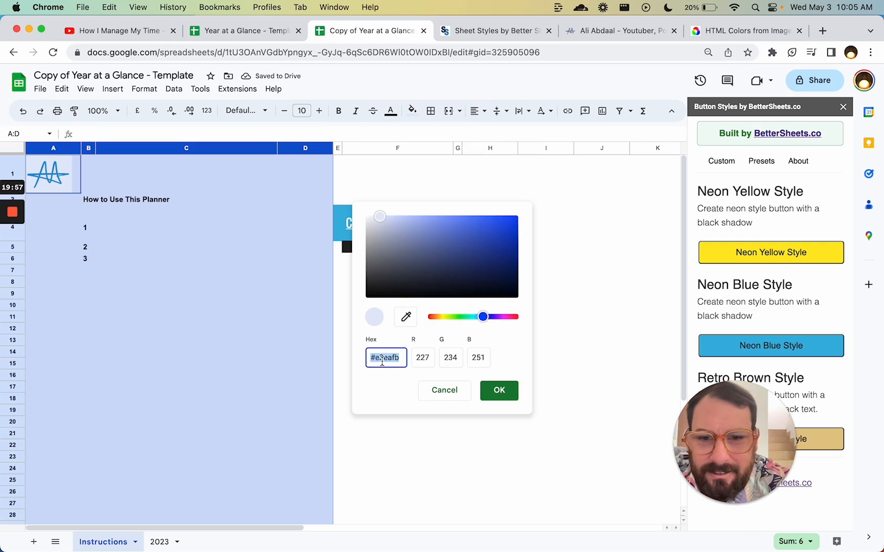
pyautogui.write('#F8FAFC')
pyautogui.press('Return')
pyautogui.click(221, 251)
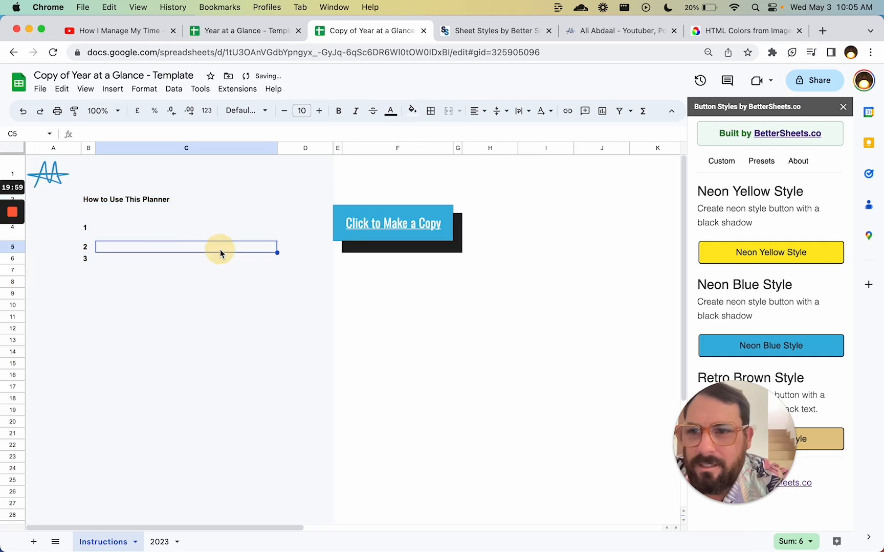
pyautogui.click(53, 184)
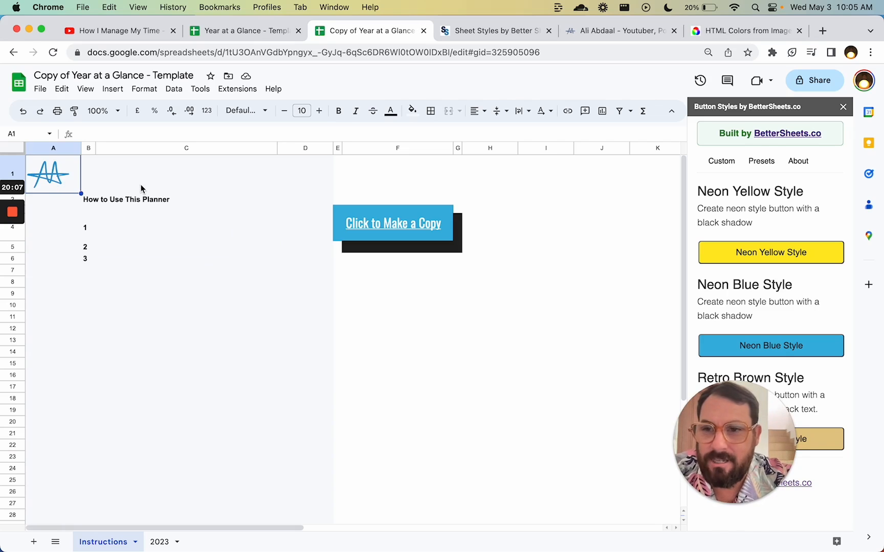
# - Remove all unused columns from I onwards on the Instructions sheet and select E1:H2
pyautogui.click(536, 149)
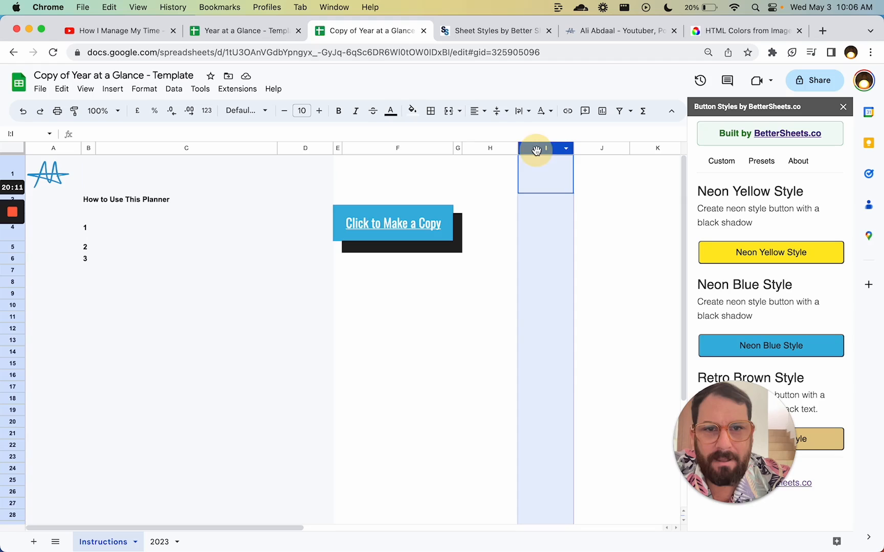
pyautogui.press('super+shift+Right')
pyautogui.moveTo(338, 174); pyautogui.dragTo(505, 197)
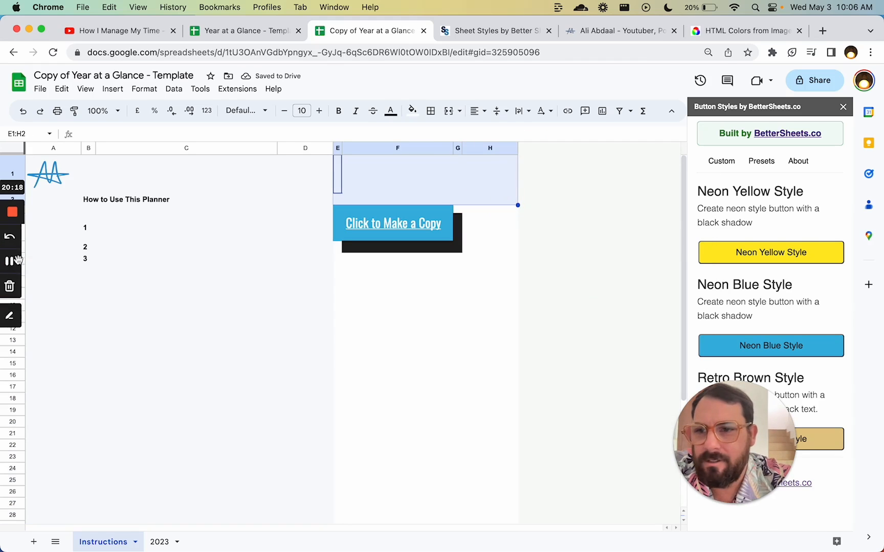
pyautogui.click(12, 266)
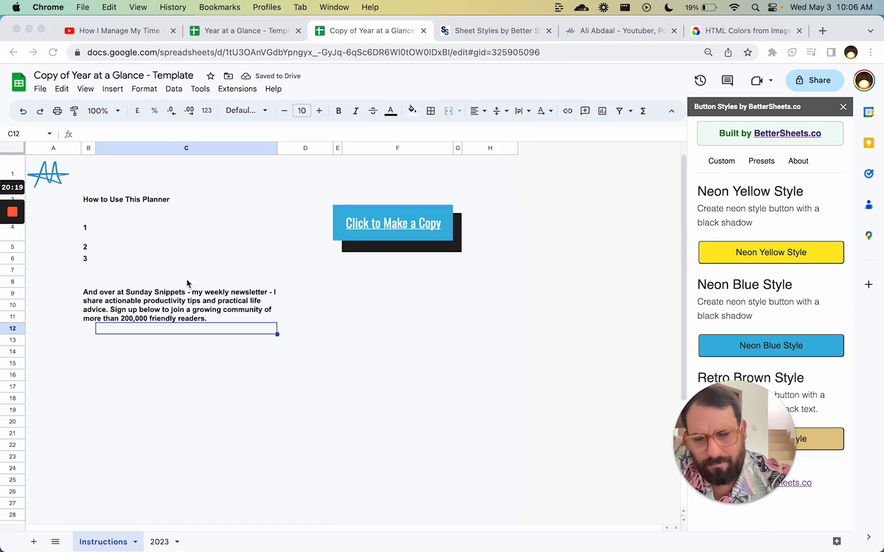
# - Select the newsletter text in B9:C11 and copy the site address from the aliabdaal.com page
pyautogui.click(186, 279)
pyautogui.moveTo(232, 236); pyautogui.dragTo(237, 261)
pyautogui.click(142, 303)
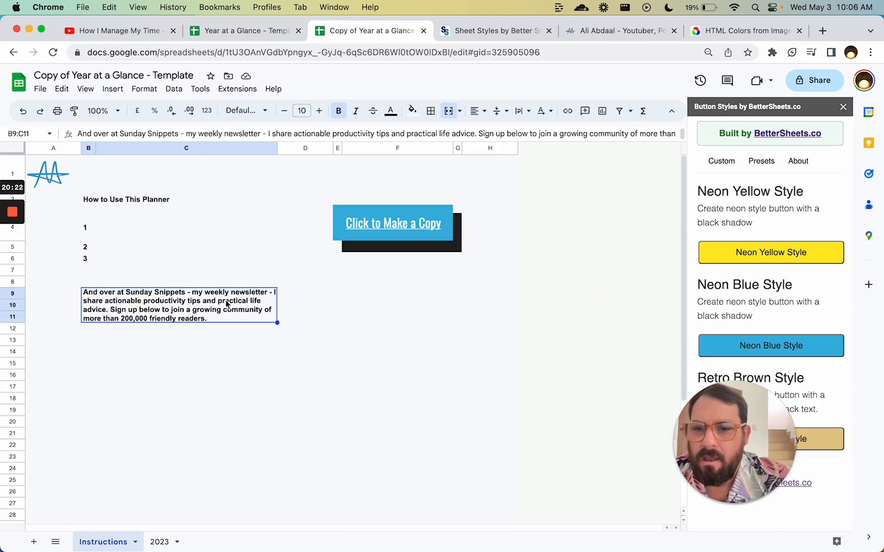
pyautogui.click(626, 31)
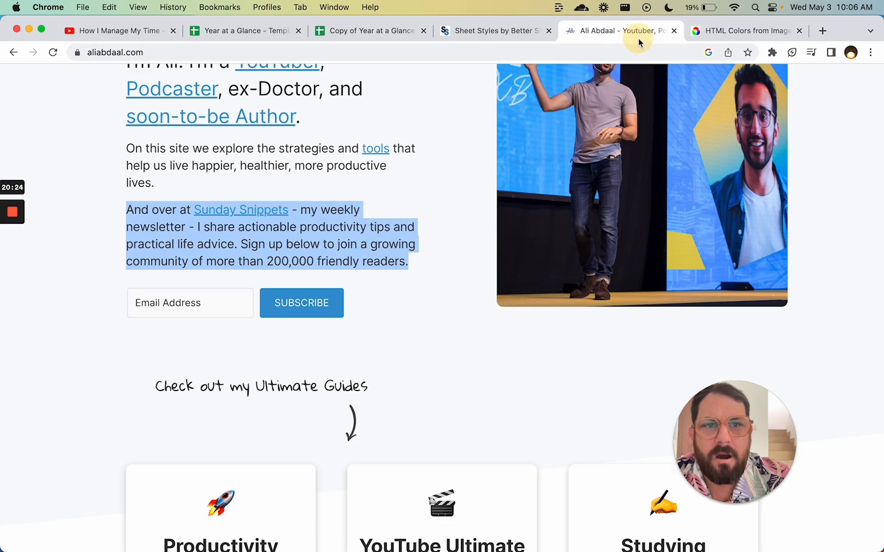
pyautogui.click(248, 226)
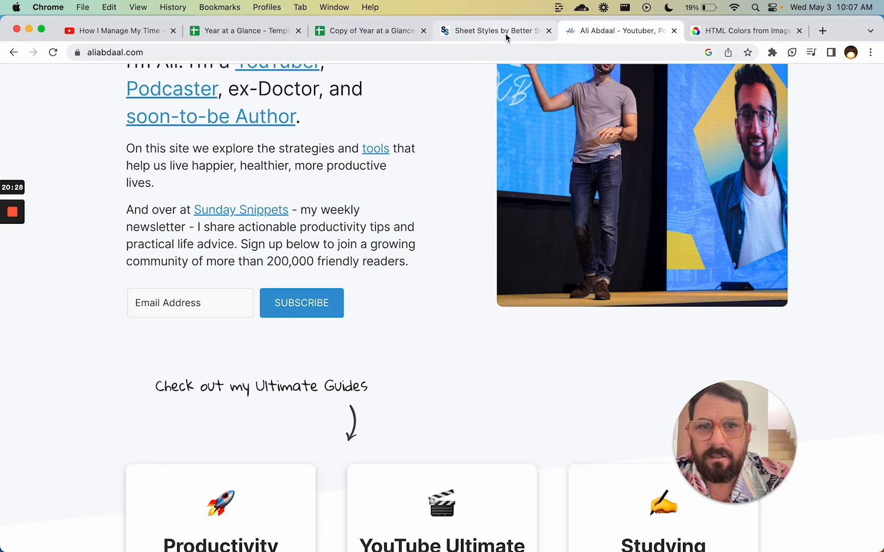
pyautogui.click(191, 52)
pyautogui.press('super+c')
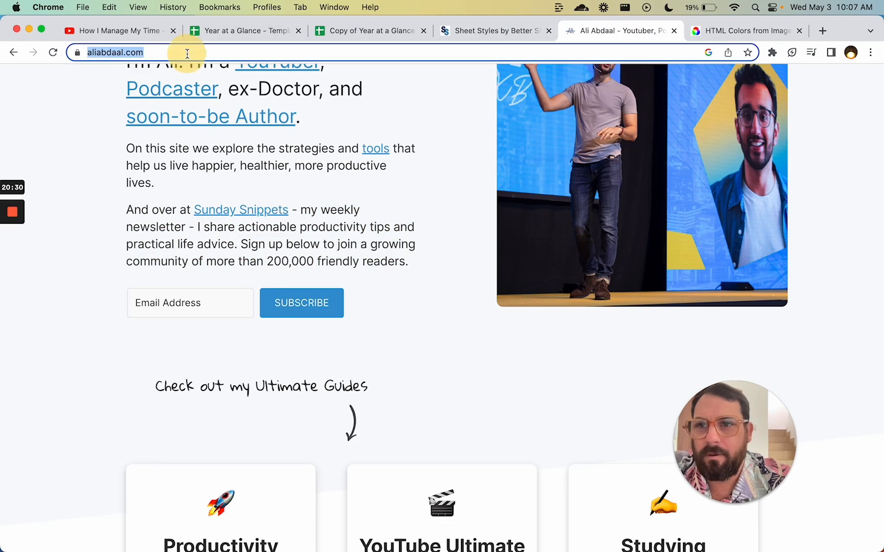
# - Return to the Instructions sheet and create a Neon Yellow Style button in E9:G11 beside the newsletter text
pyautogui.click(340, 31)
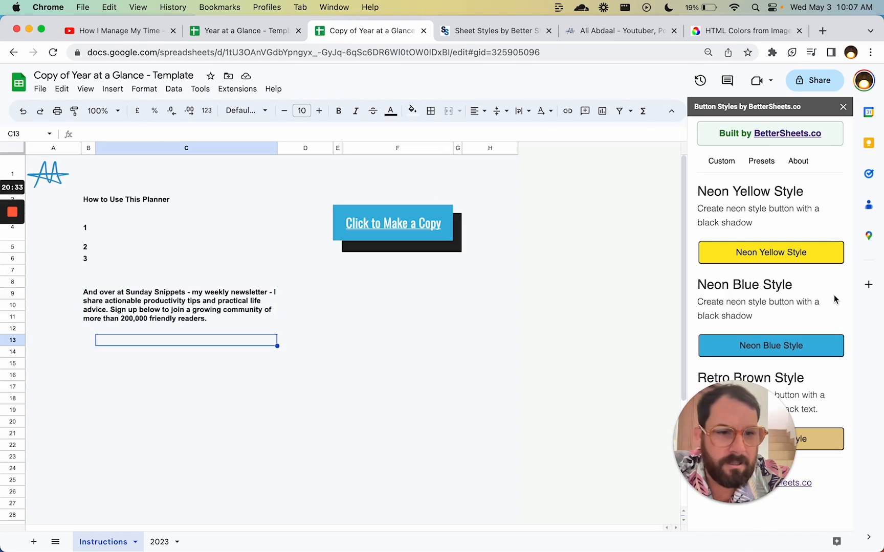
pyautogui.moveTo(104, 342); pyautogui.dragTo(276, 382)
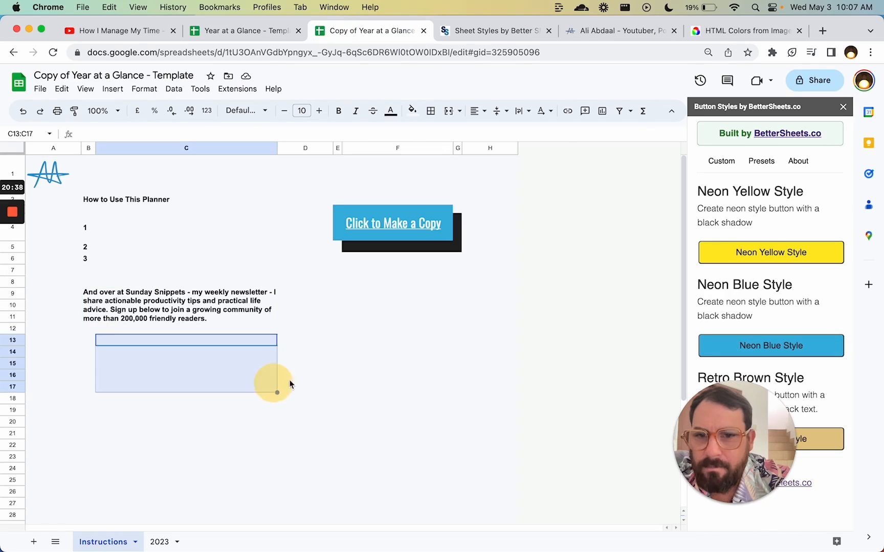
pyautogui.moveTo(331, 339); pyautogui.dragTo(445, 377)
pyautogui.moveTo(330, 290); pyautogui.dragTo(416, 304)
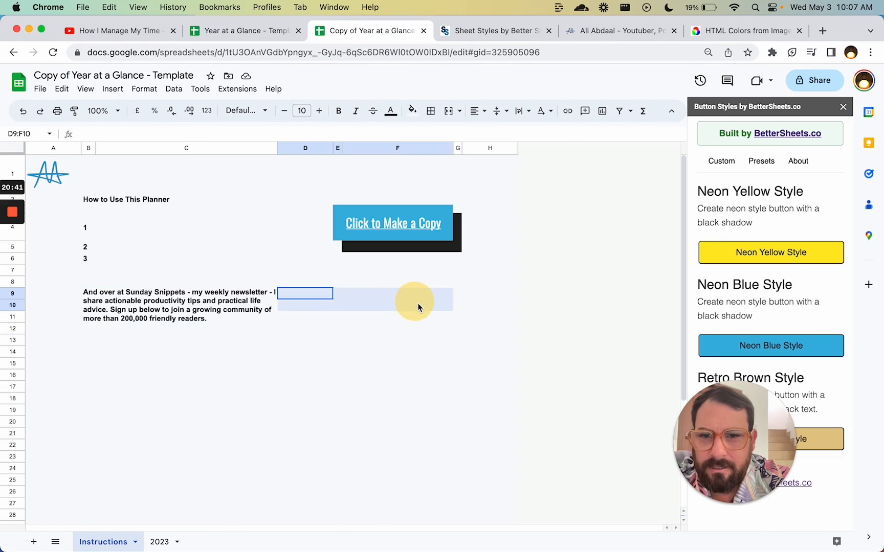
pyautogui.click(332, 292)
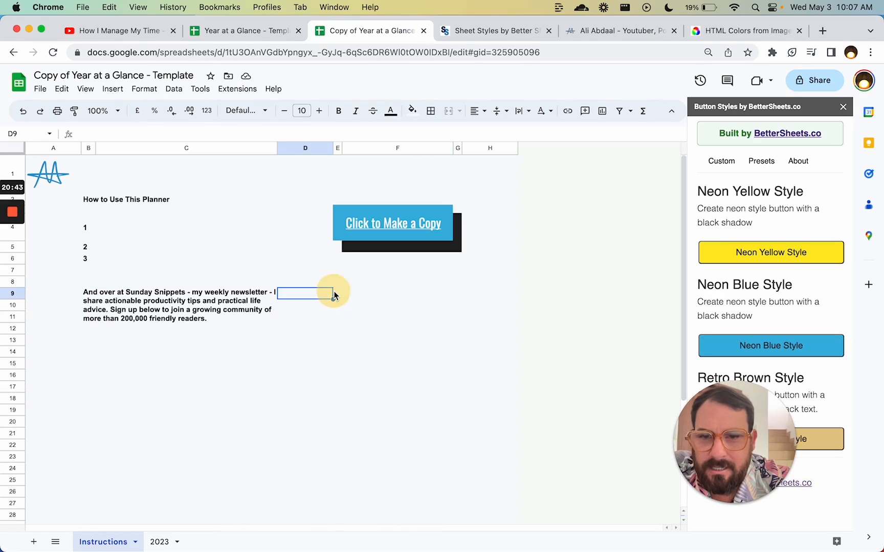
pyautogui.moveTo(335, 292); pyautogui.dragTo(460, 322)
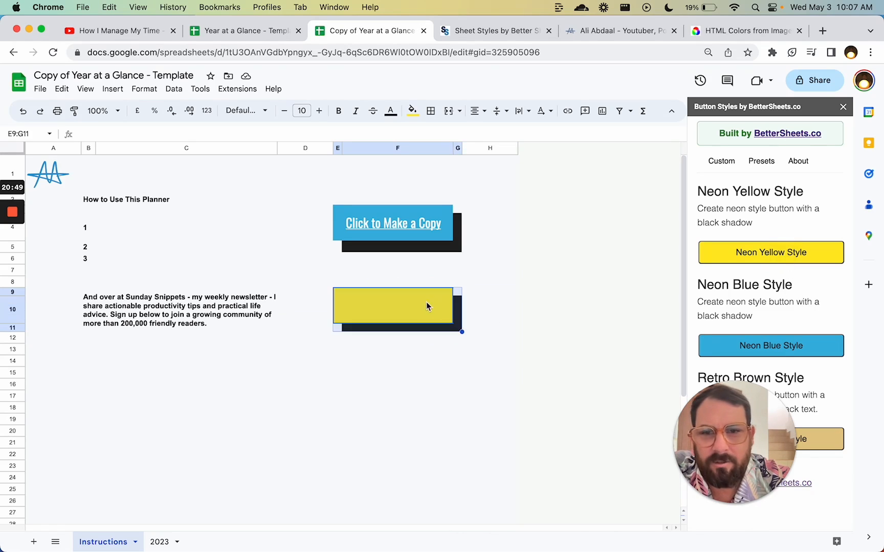
pyautogui.click(404, 304)
pyautogui.write('=hyp')
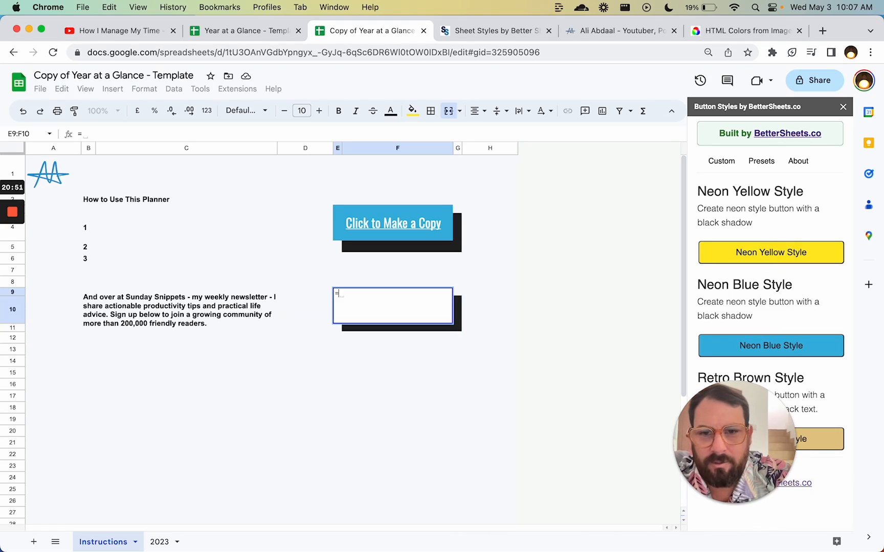
pyautogui.write('l')
pyautogui.press('BackSpace')
pyautogui.write('ERLINK("')
pyautogui.press('super+v')
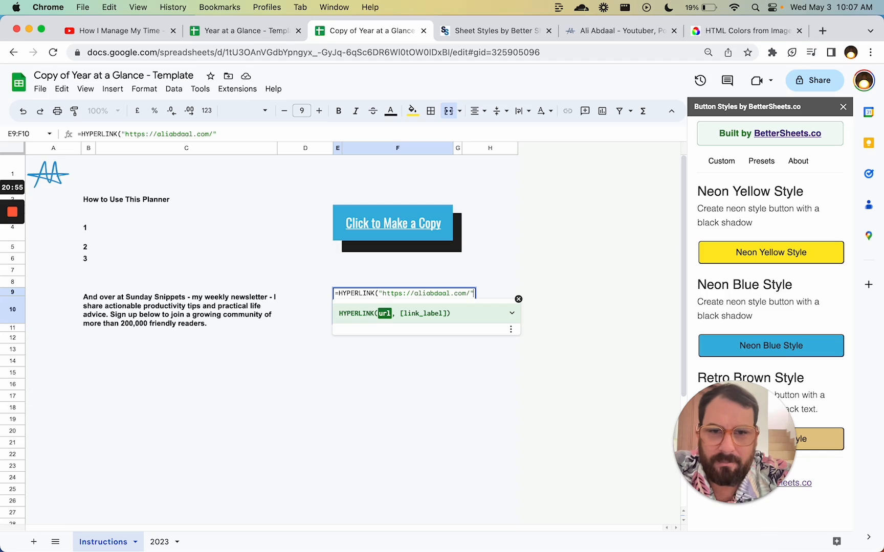
pyautogui.write('","S')
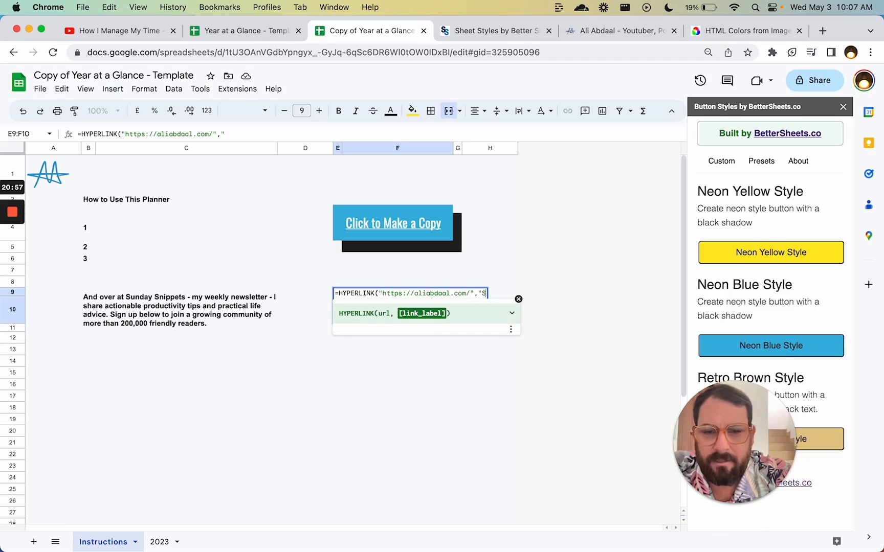
pyautogui.write('ign Up for Su')
pyautogui.write('nday Sni')
pyautogui.write('ppets")')
pyautogui.press('Return')
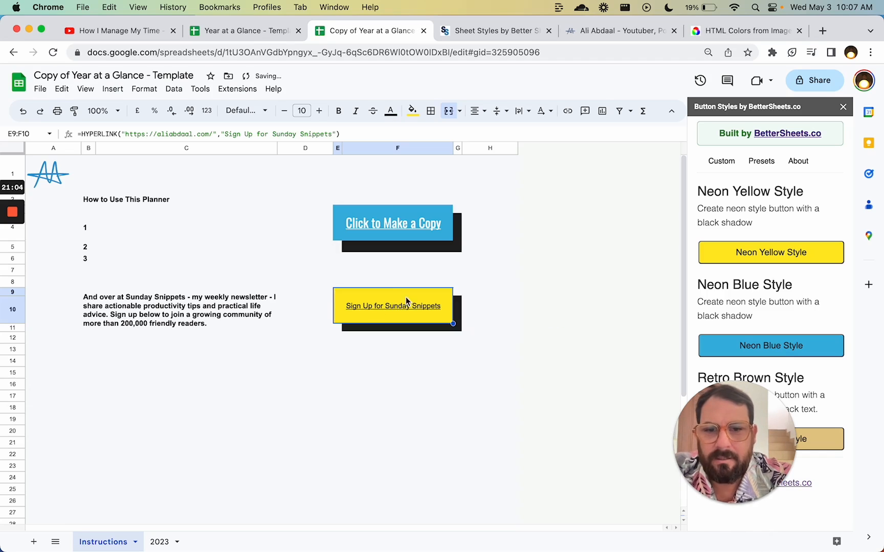
# - Try a light grey fill on the Sign Up for Sunday Snippets button and undo it
pyautogui.click(413, 111)
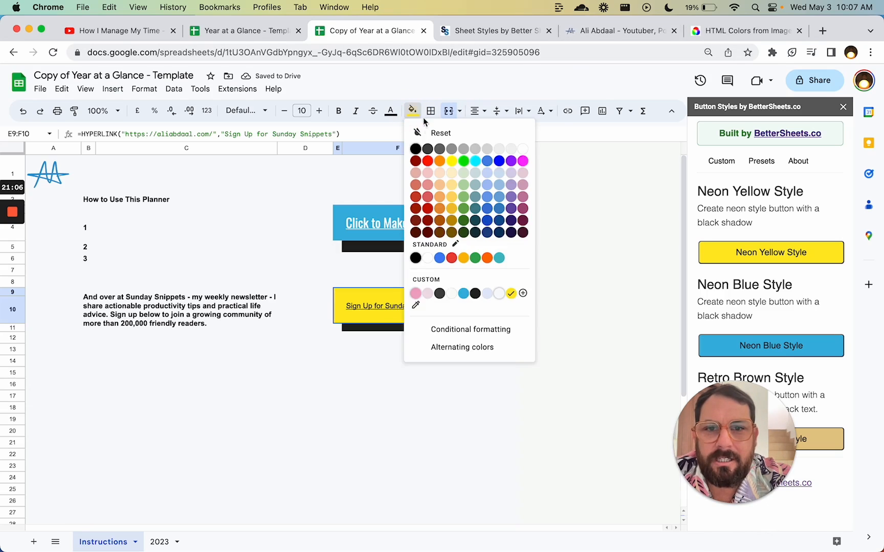
pyautogui.click(514, 148)
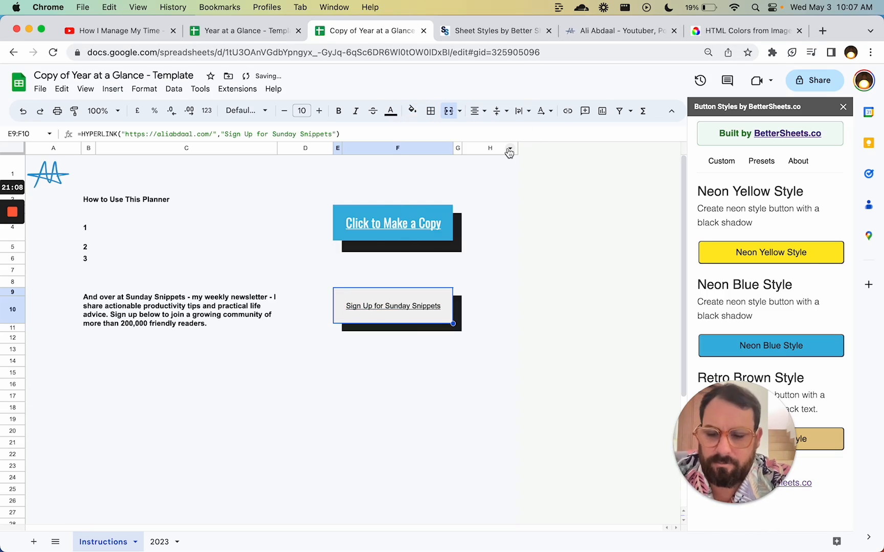
pyautogui.press('super+z')
# - Try white and grey text on the Sign Up for Sunday Snippets button and settle on black
pyautogui.click(392, 114)
pyautogui.click(503, 148)
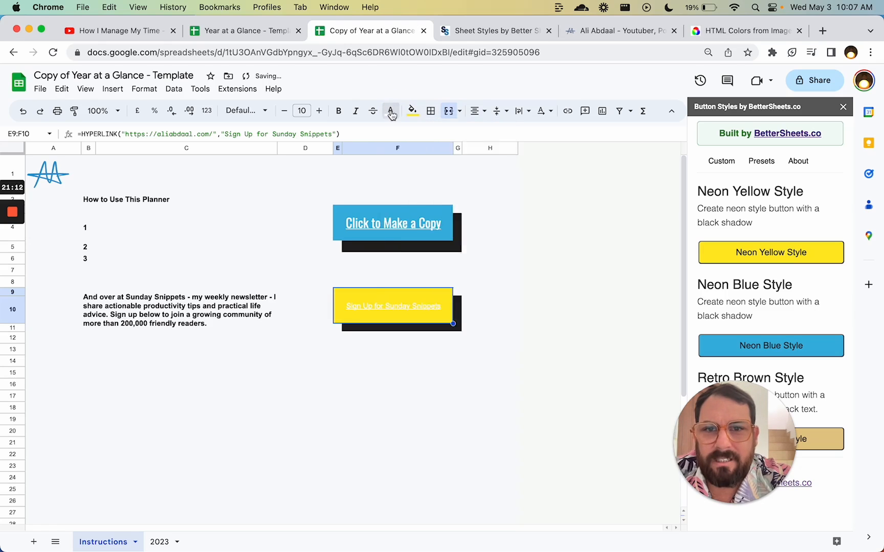
pyautogui.click(391, 114)
pyautogui.click(429, 149)
pyautogui.click(390, 111)
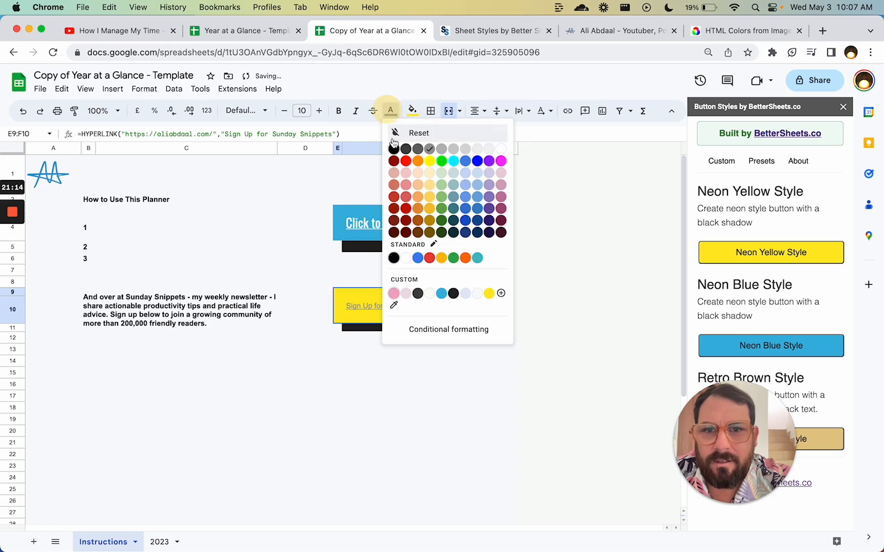
pyautogui.click(393, 149)
pyautogui.click(484, 237)
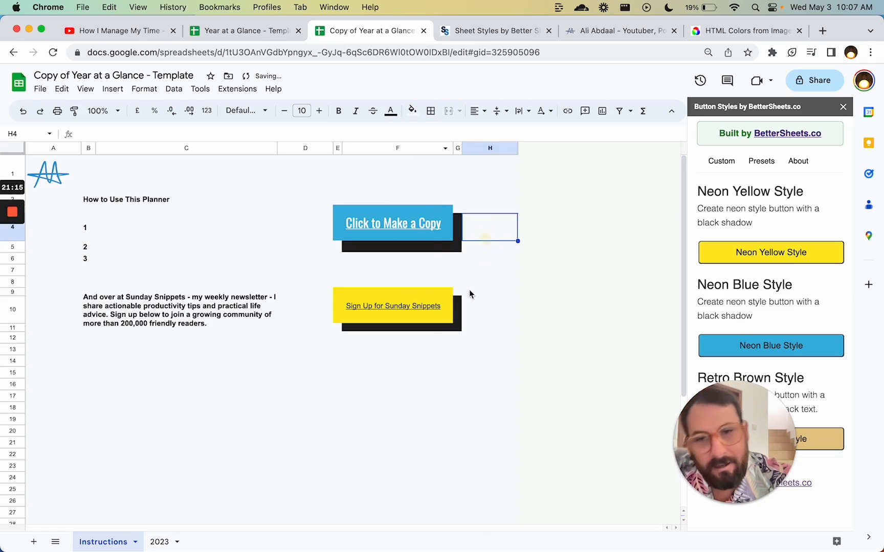
# - Remove the underline from the Sunday Snippets and Click to Make a Copy button labels, and close the Button Styles sidebar
pyautogui.click(392, 309)
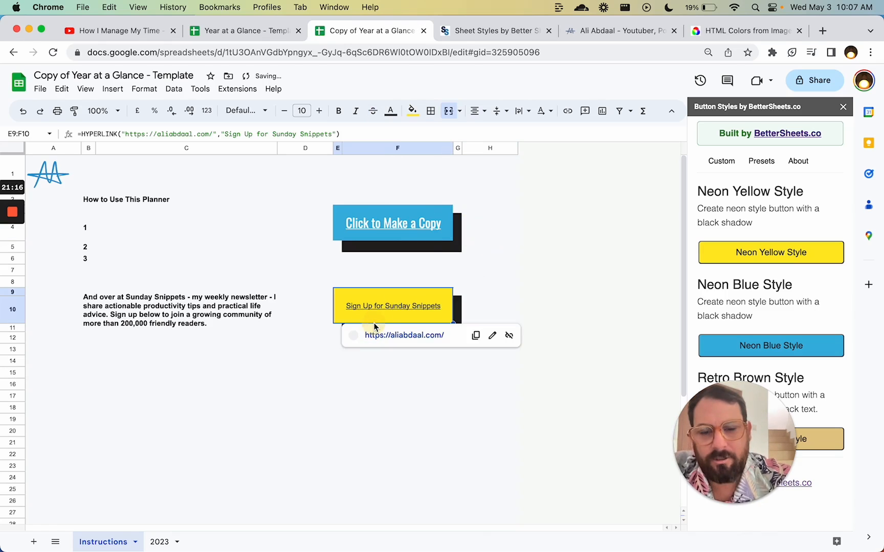
pyautogui.click(398, 218)
pyautogui.click(507, 223)
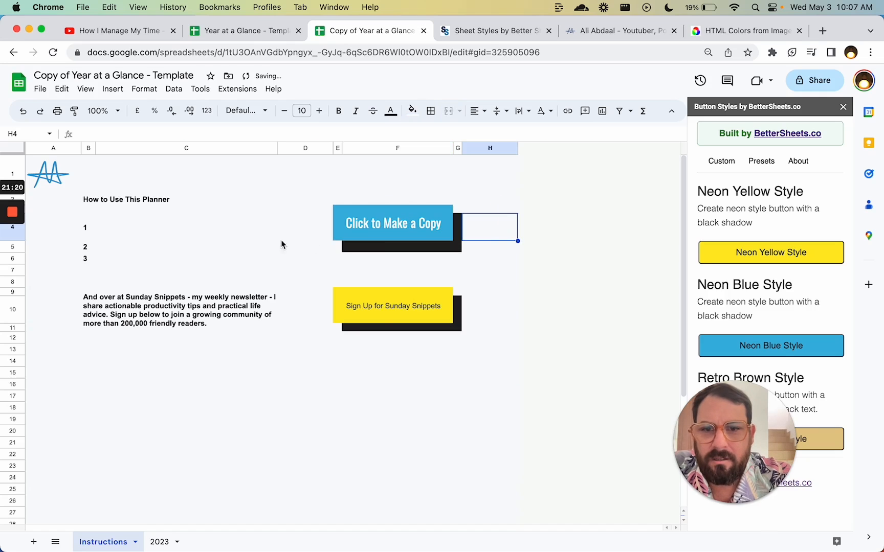
pyautogui.click(385, 312)
pyautogui.click(511, 308)
pyautogui.click(436, 248)
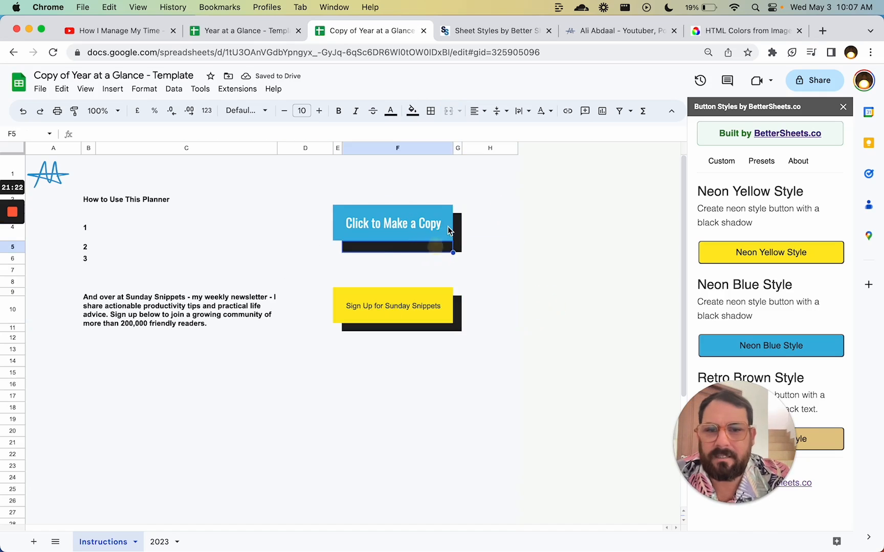
pyautogui.click(448, 227)
pyautogui.click(179, 262)
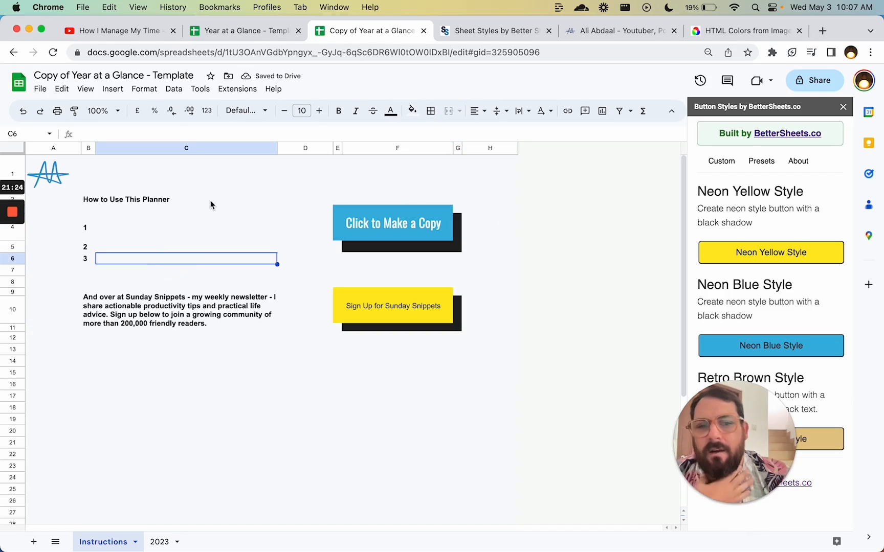
pyautogui.click(842, 107)
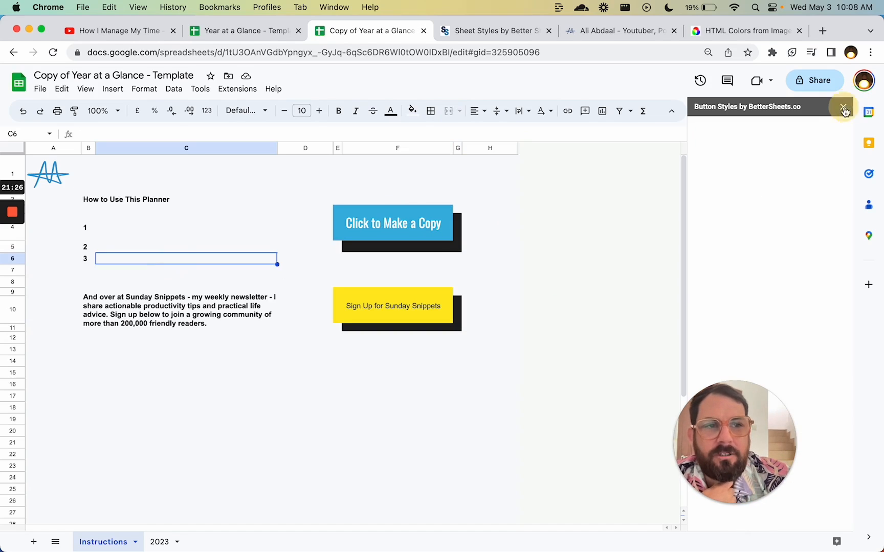
# - Select the Click to Make a Copy button, sample the logo's blue in HTML Colors from Image and select the code 3797D3
pyautogui.click(435, 231)
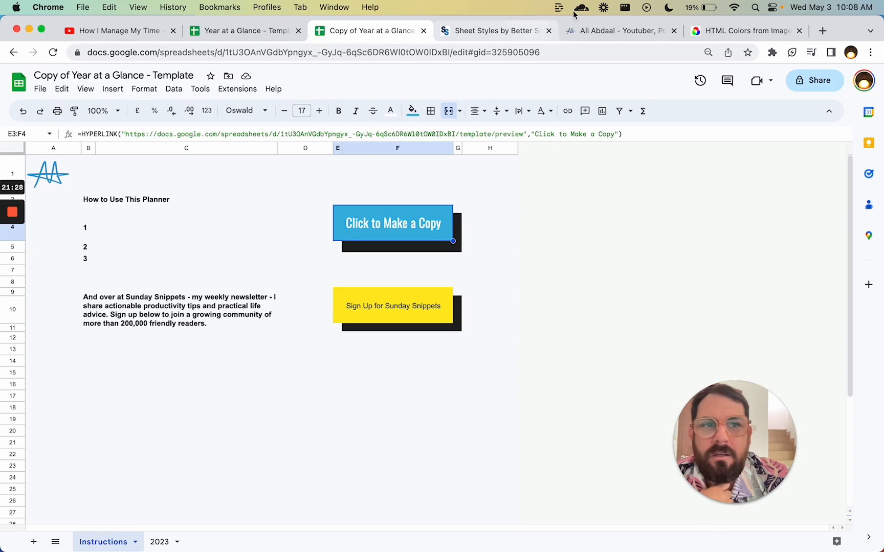
pyautogui.click(744, 31)
pyautogui.click(258, 298)
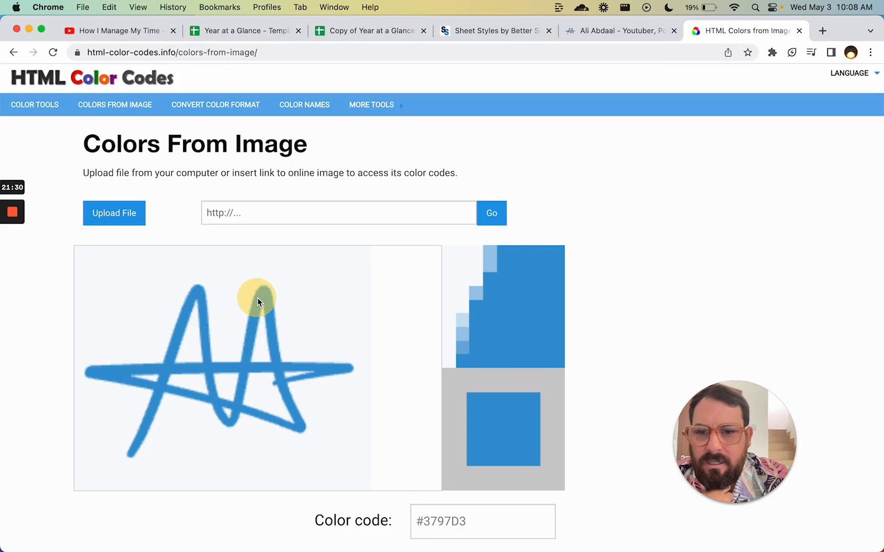
pyautogui.doubleClick(505, 518)
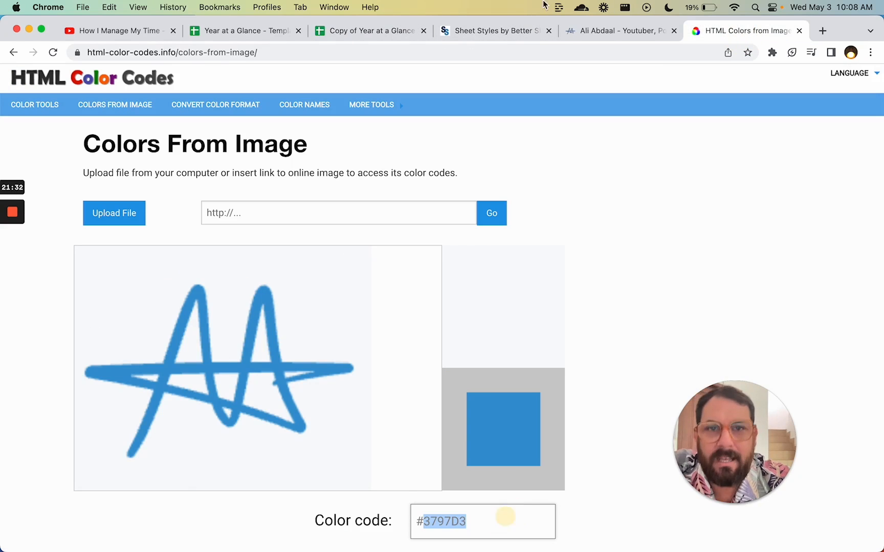
# - Return to the Copy of Year at a Glance spreadsheet and fill the Click to Make a Copy button with custom colour #3797D3
pyautogui.click(353, 30)
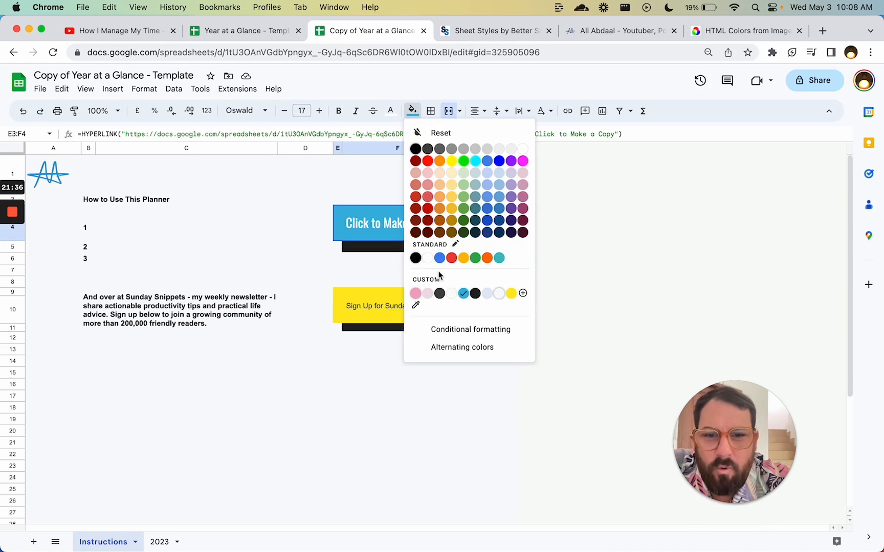
pyautogui.click(522, 293)
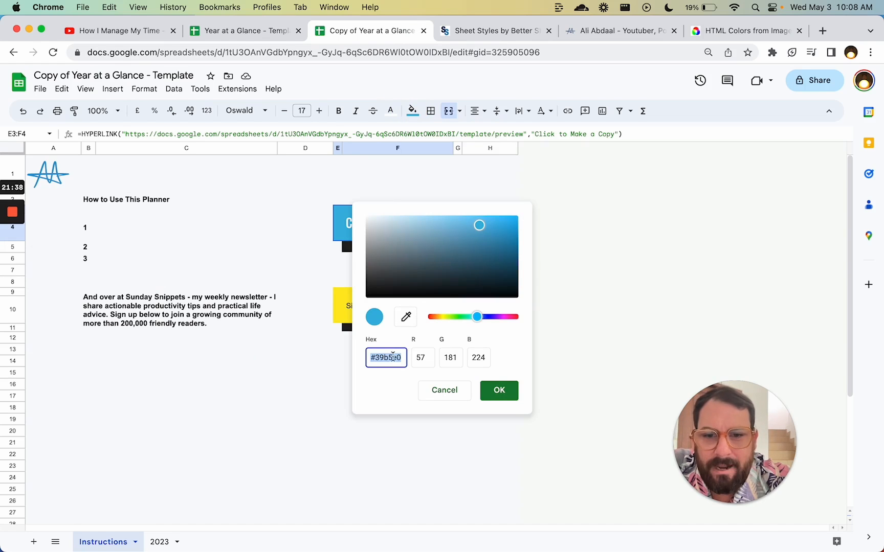
pyautogui.doubleClick(391, 357)
pyautogui.press('super+v')
pyautogui.press('Return')
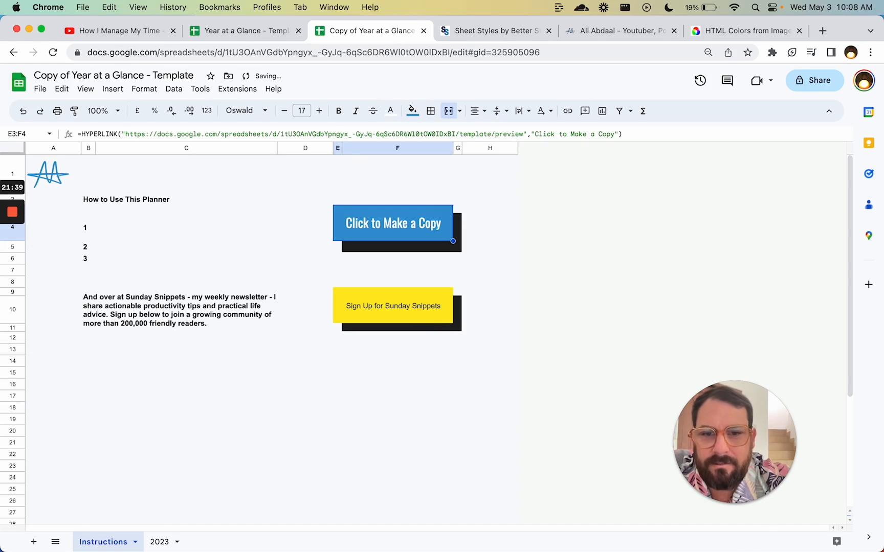
# - Fill the Sign Up for Sunday Snippets button with the same custom blue as the Click to Make a Copy button
pyautogui.click(413, 314)
pyautogui.click(413, 112)
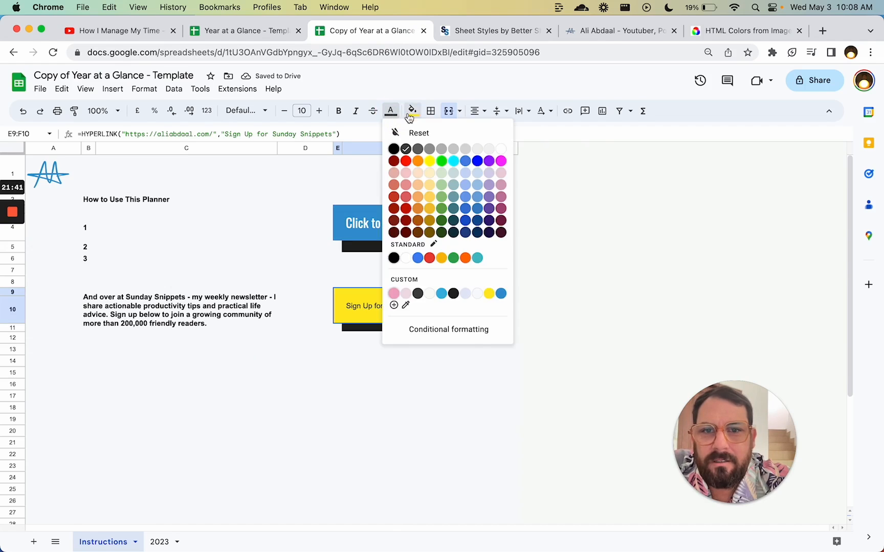
pyautogui.click(523, 293)
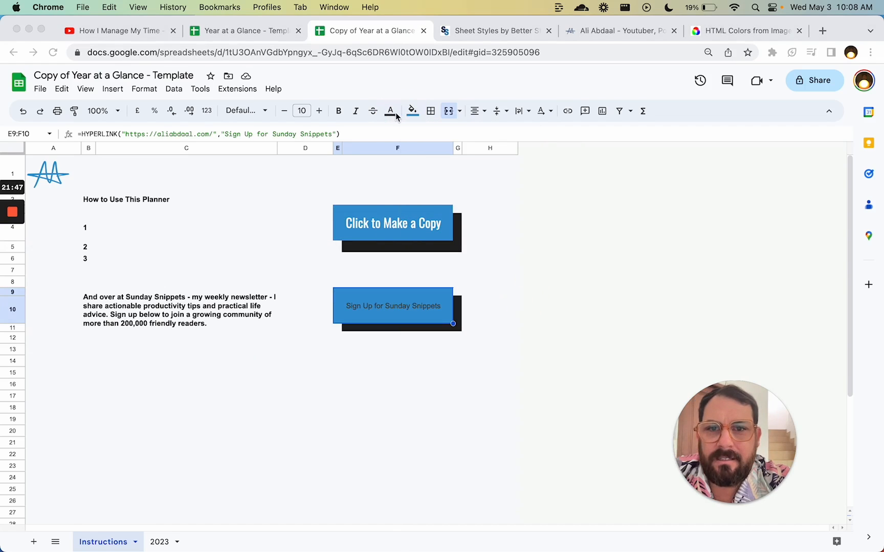
# - Set the Sign Up for Sunday Snippets label to the Oswald font in white
pyautogui.click(245, 110)
pyautogui.click(266, 223)
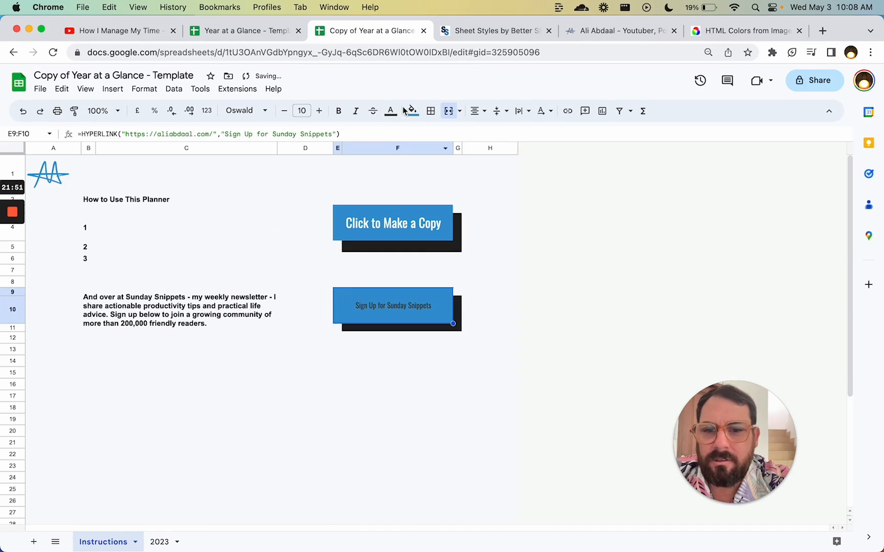
pyautogui.click(388, 112)
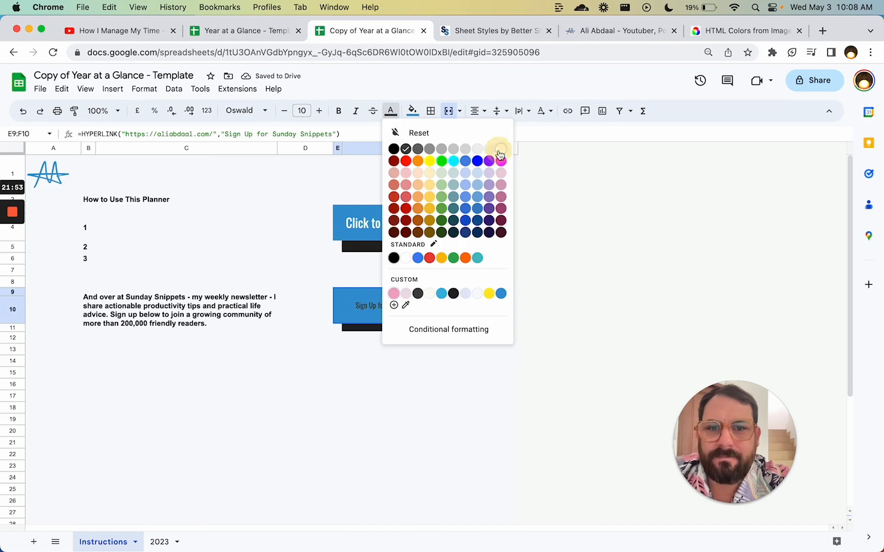
pyautogui.click(502, 147)
# - Set the Sign Up for Sunday Snippets label's font size to 15 and widen column F to about one and a half times its width
pyautogui.click(404, 223)
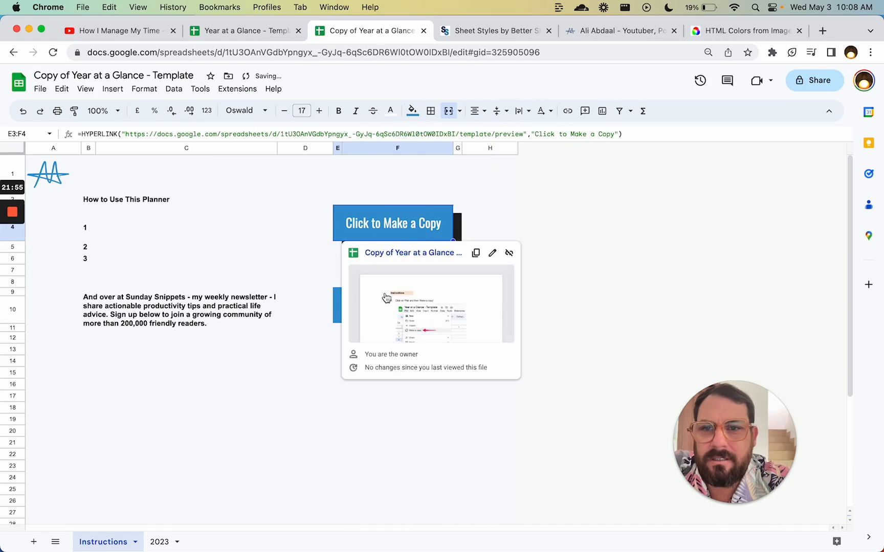
pyautogui.click(371, 305)
pyautogui.click(301, 110)
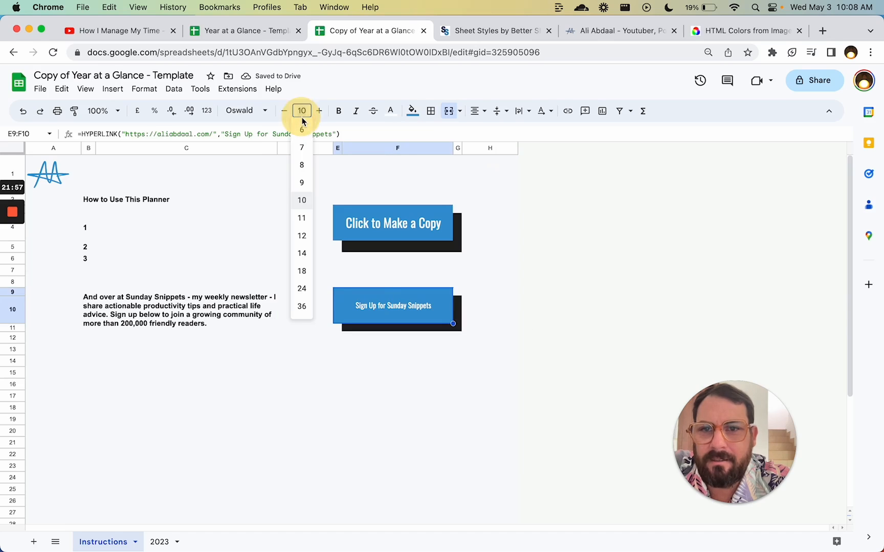
pyautogui.press('BackSpace')
pyautogui.press('Return')
pyautogui.click(489, 210)
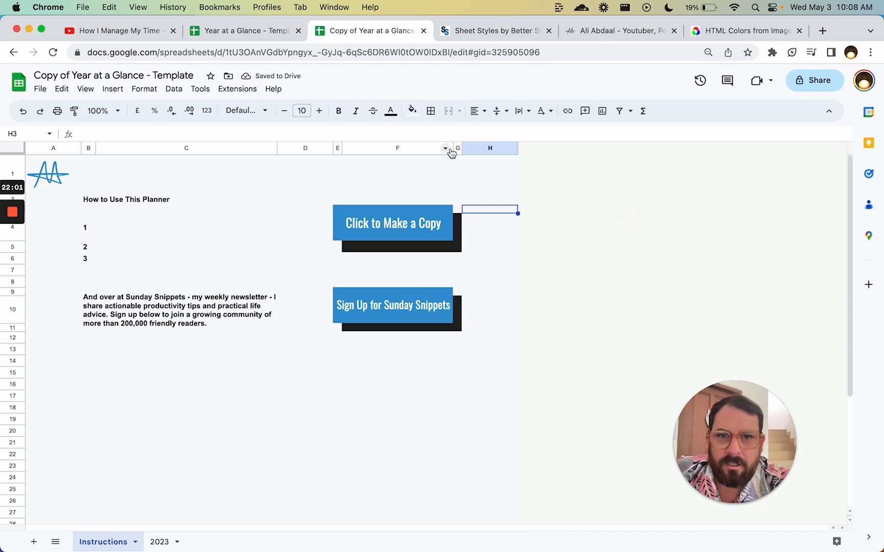
pyautogui.moveTo(453, 148); pyautogui.dragTo(511, 148)
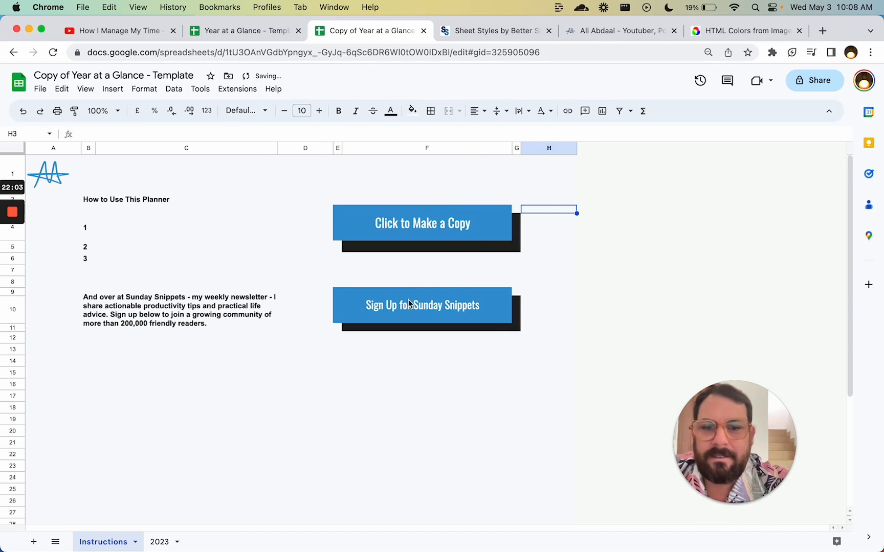
pyautogui.click(235, 280)
pyautogui.click(385, 212)
pyautogui.click(136, 239)
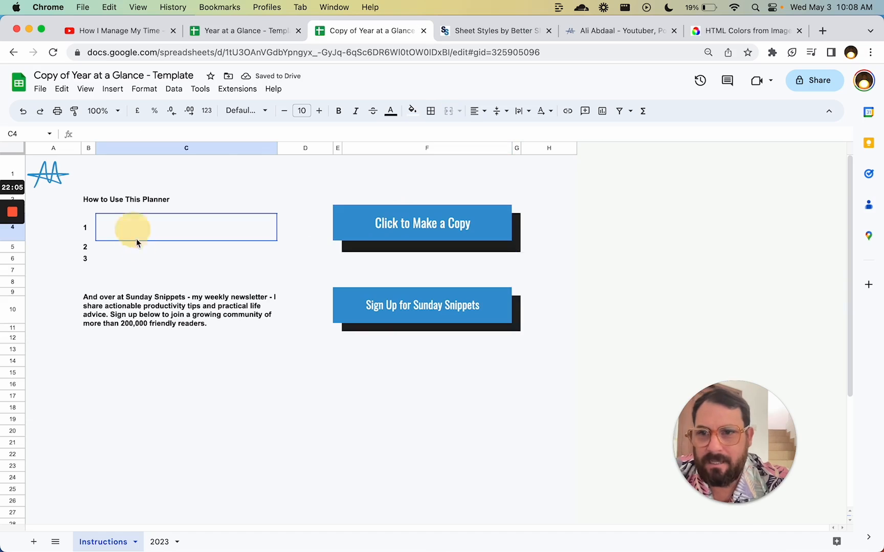
pyautogui.moveTo(136, 240); pyautogui.dragTo(135, 273)
pyautogui.click(137, 315)
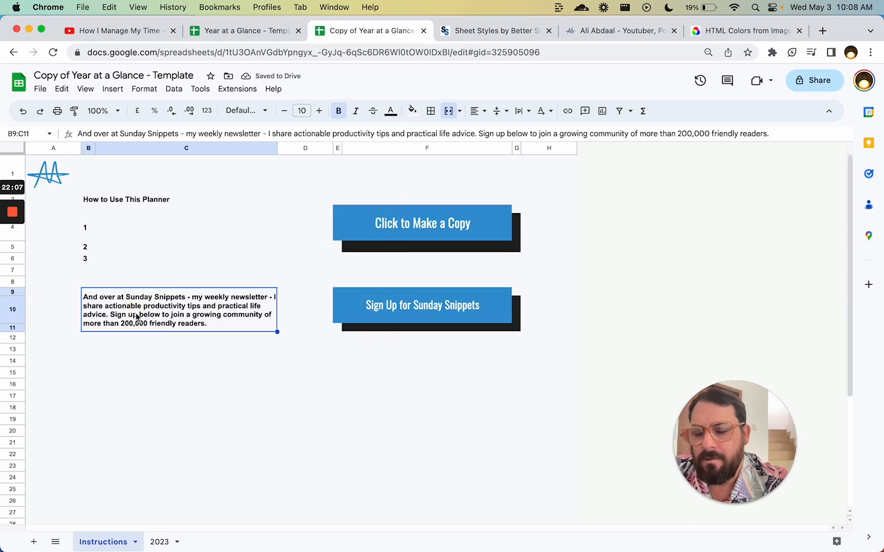
pyautogui.click(495, 317)
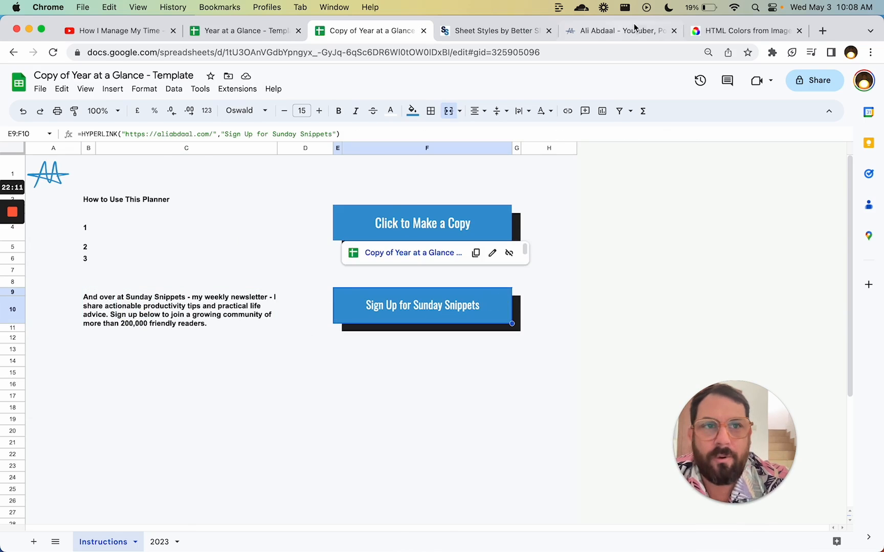
# - Compare the aliabdaal.com homepage's logo, heading and newsletter section with the layout of the Instructions sheet
pyautogui.click(617, 31)
pyautogui.scroll(-2, 296, 263)
pyautogui.scroll(6, 296, 272)
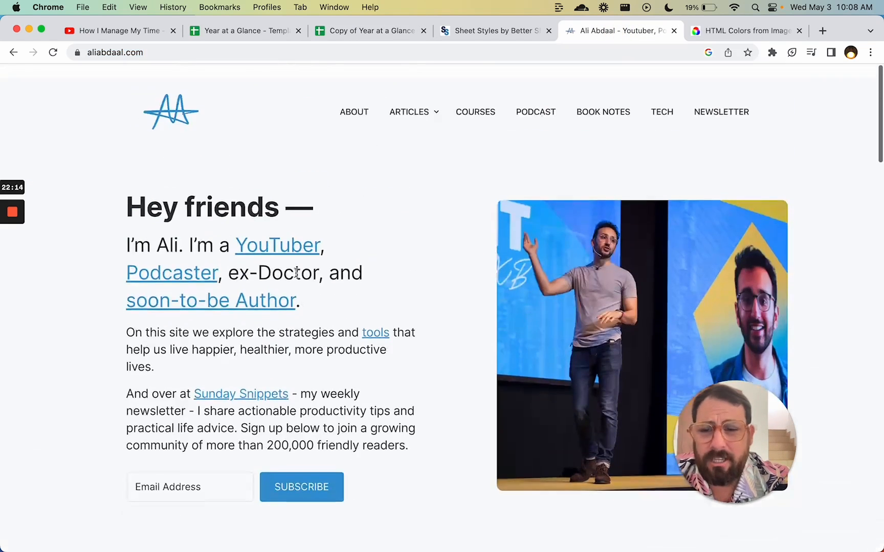
pyautogui.scroll(-1, 296, 273)
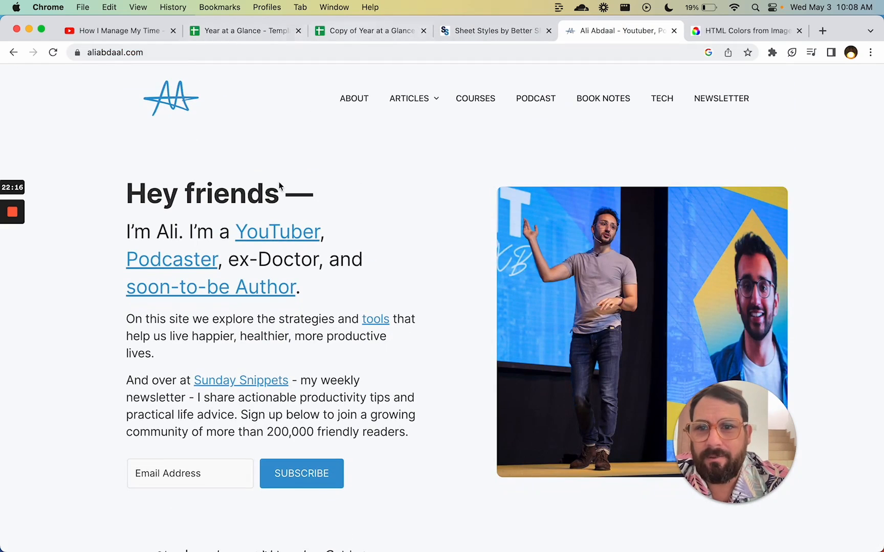
pyautogui.click(367, 31)
pyautogui.click(179, 170)
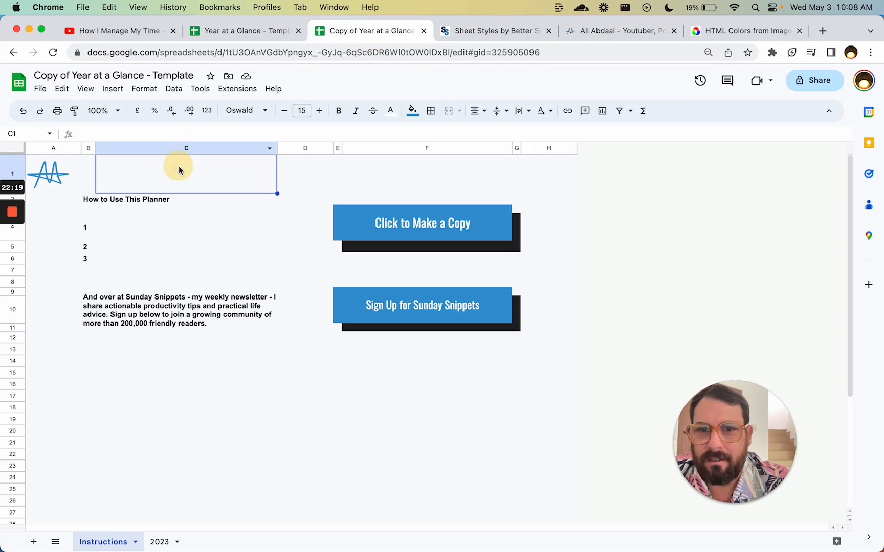
pyautogui.click(596, 32)
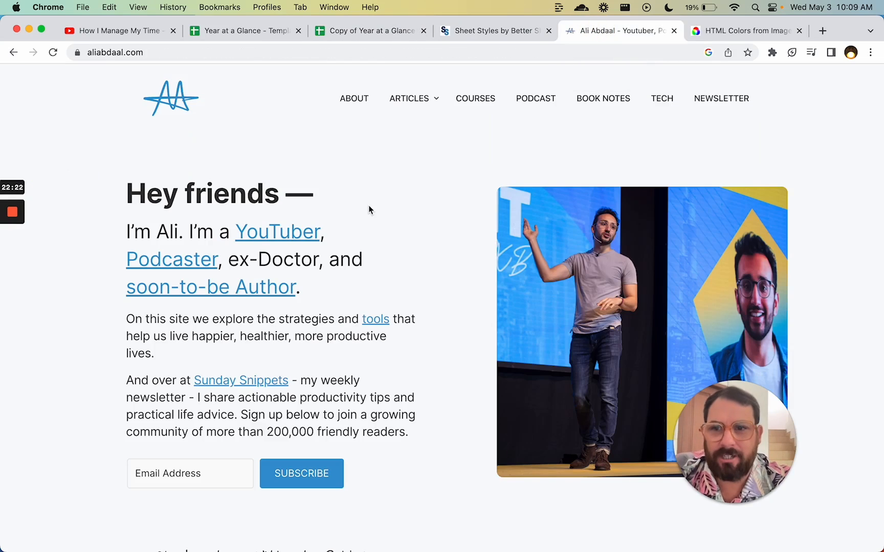